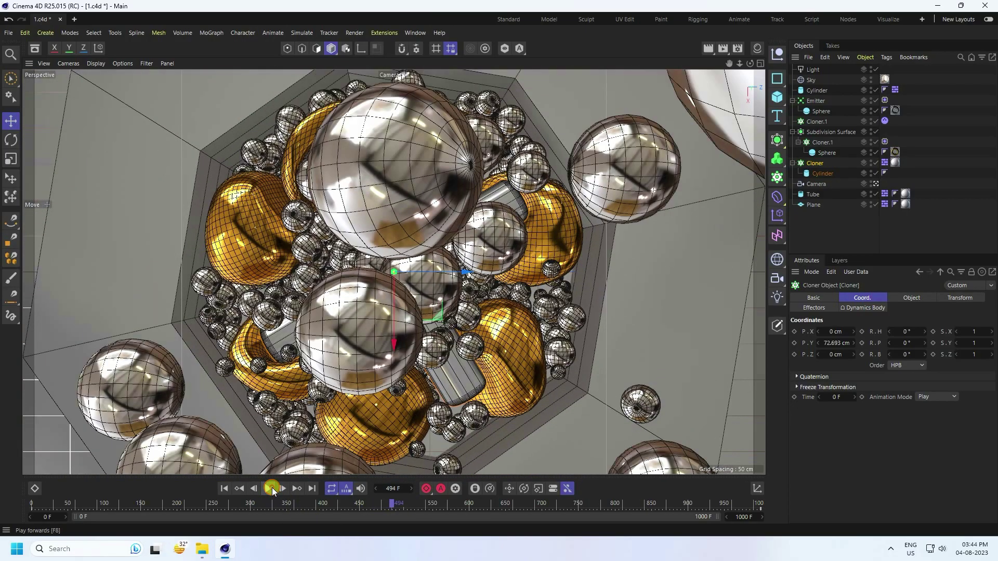
# Render the finished sphere scene in the viewport and return its animation to the first frame
pyautogui.hotkey('ctrl', 'r')
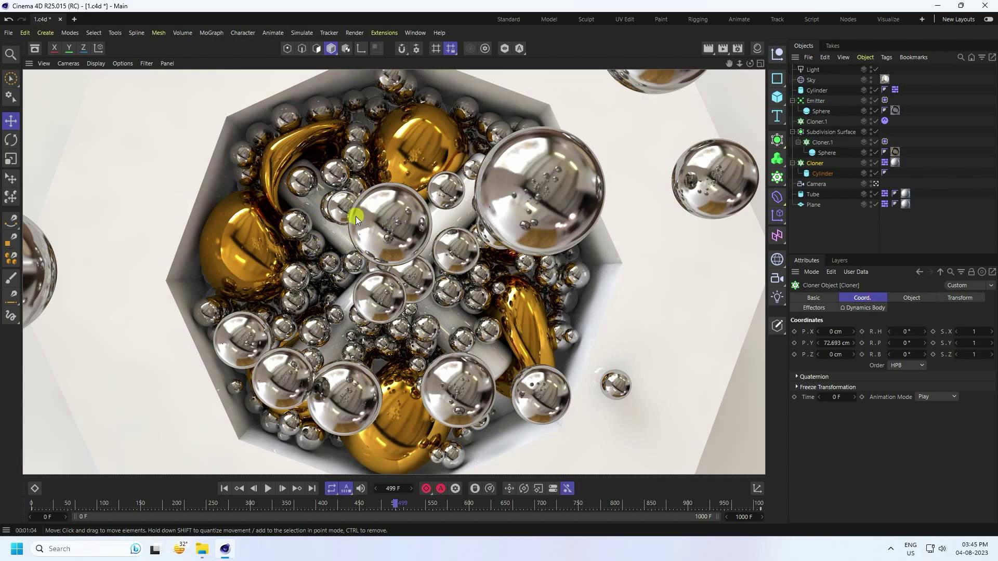
pyautogui.click(224, 489)
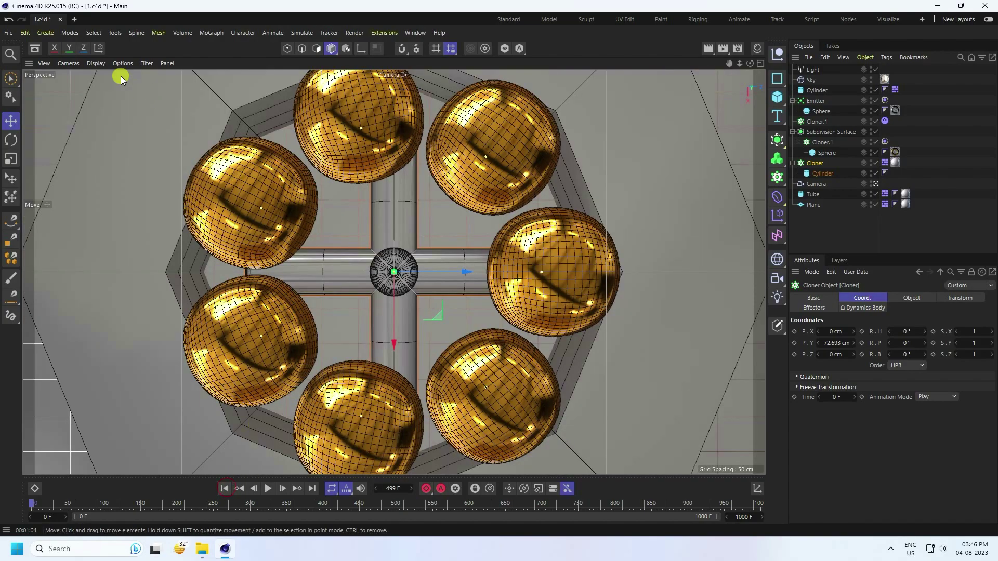
# Create a new empty project and switch the interface to the Standard layout
pyautogui.click(74, 20)
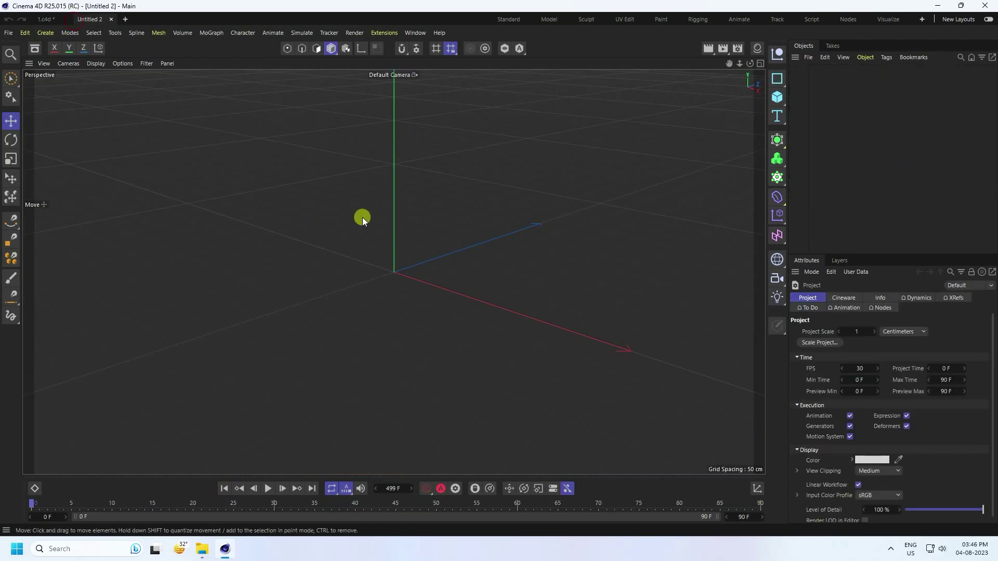
pyautogui.click(512, 20)
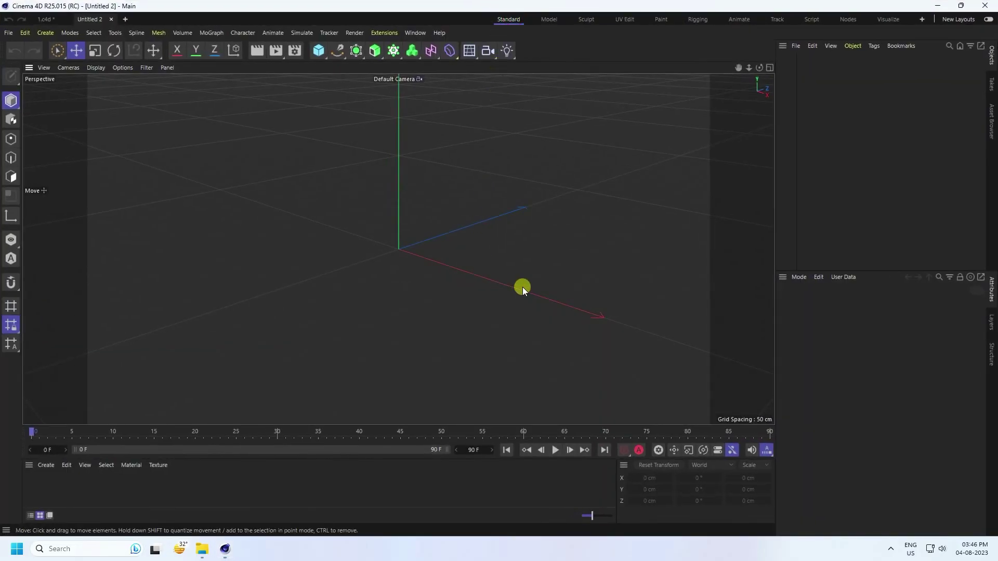
# Add a plane with width and height of 1500 cm and one segment in each direction
pyautogui.click(325, 53)
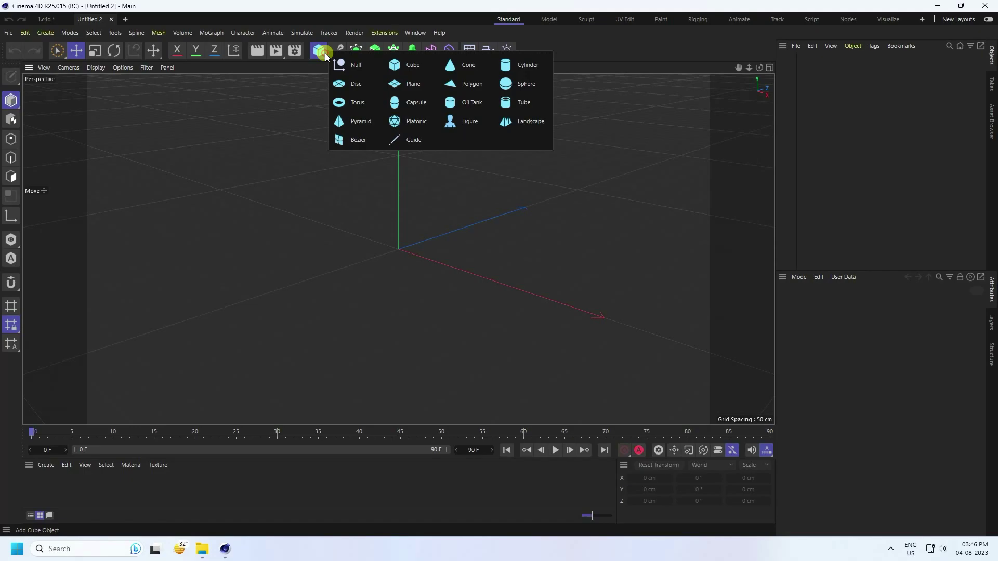
pyautogui.click(395, 83)
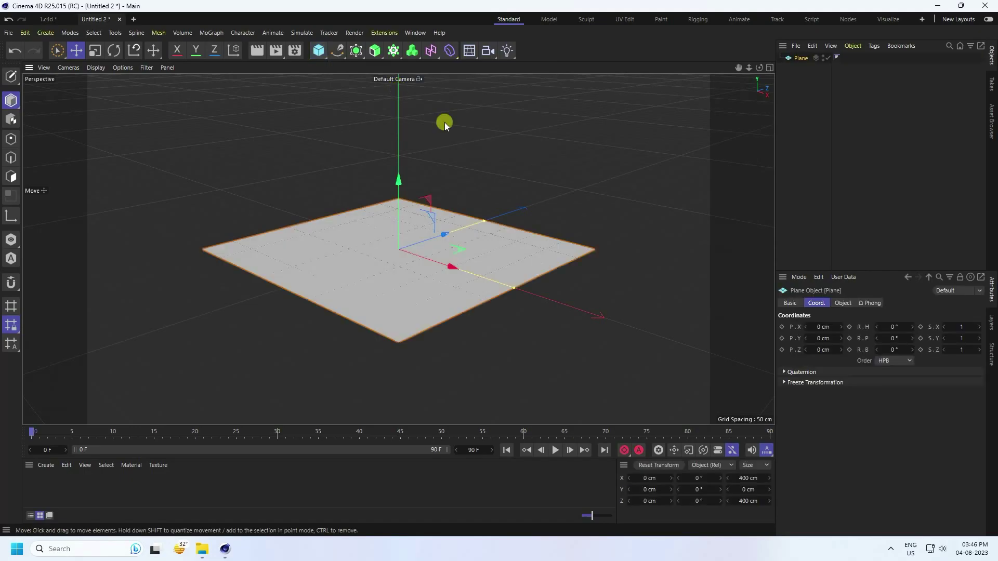
pyautogui.click(842, 304)
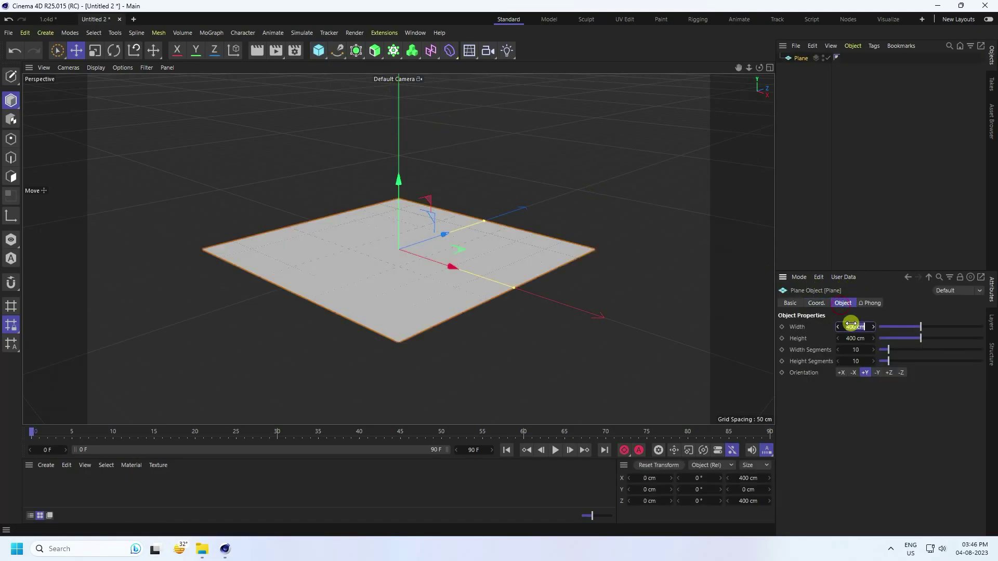
pyautogui.press('Return')
pyautogui.click(849, 338)
pyautogui.press('Return')
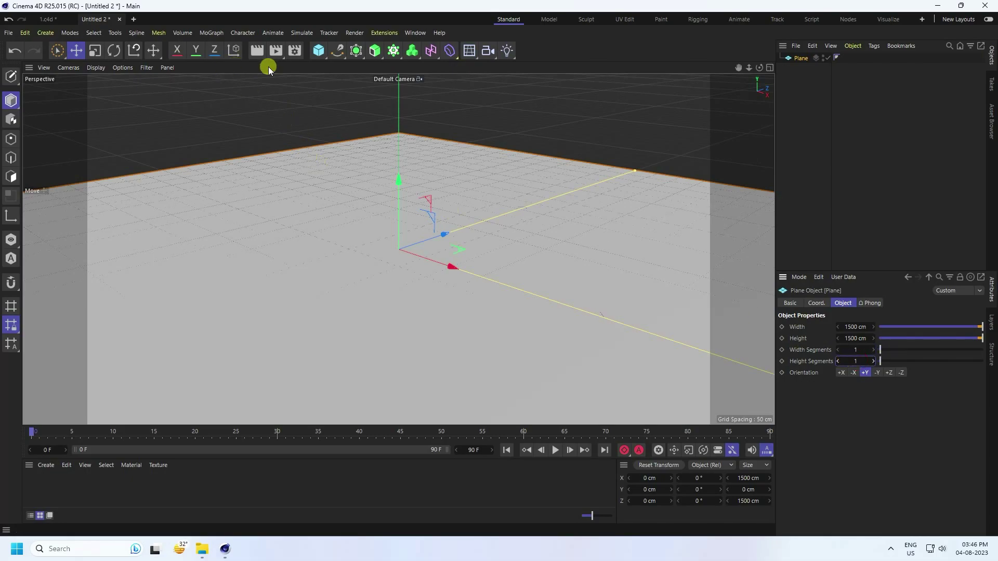
# Add a tube on the plane and set the viewport display to Gouraud Shading (Lines)
pyautogui.click(316, 52)
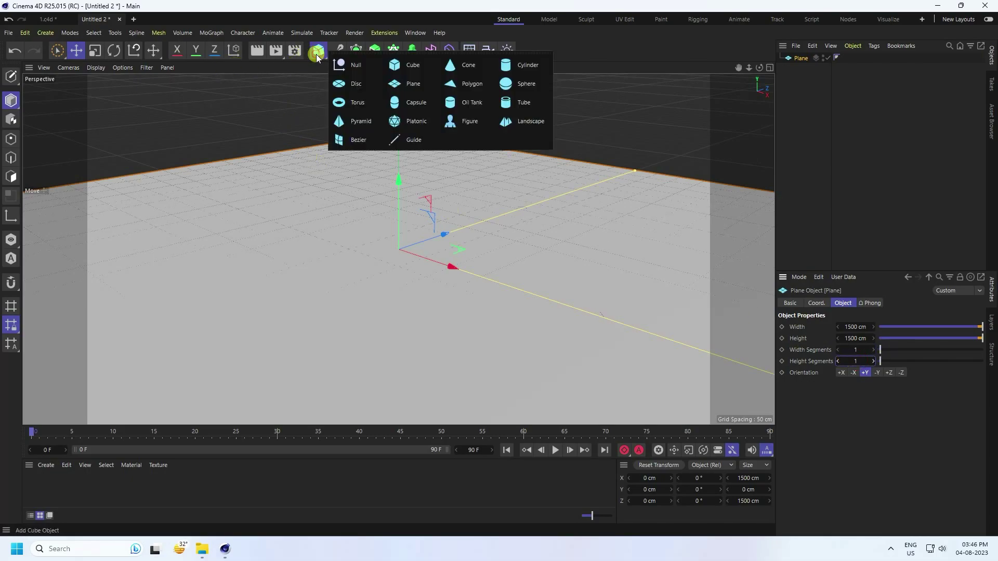
pyautogui.click(526, 104)
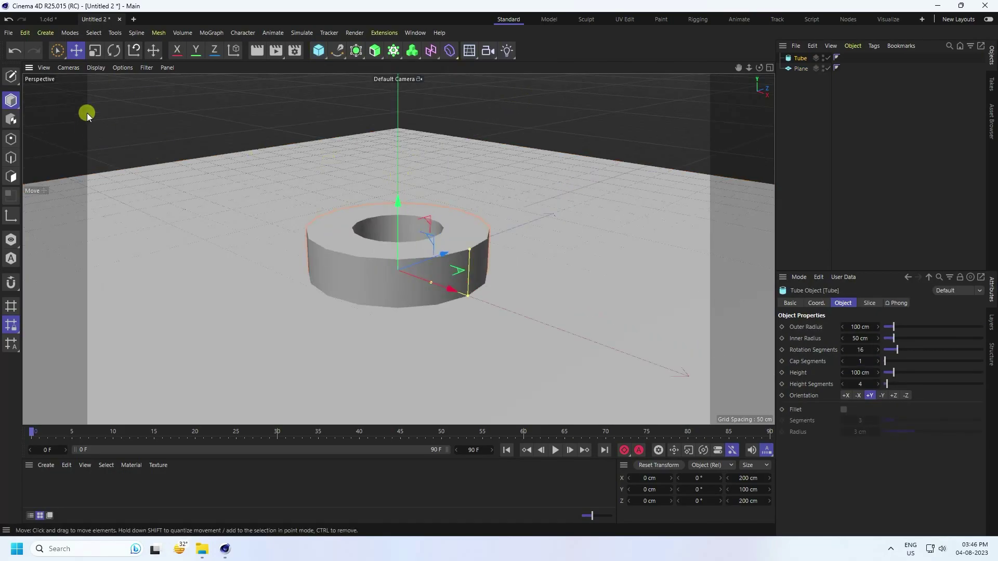
pyautogui.click(96, 68)
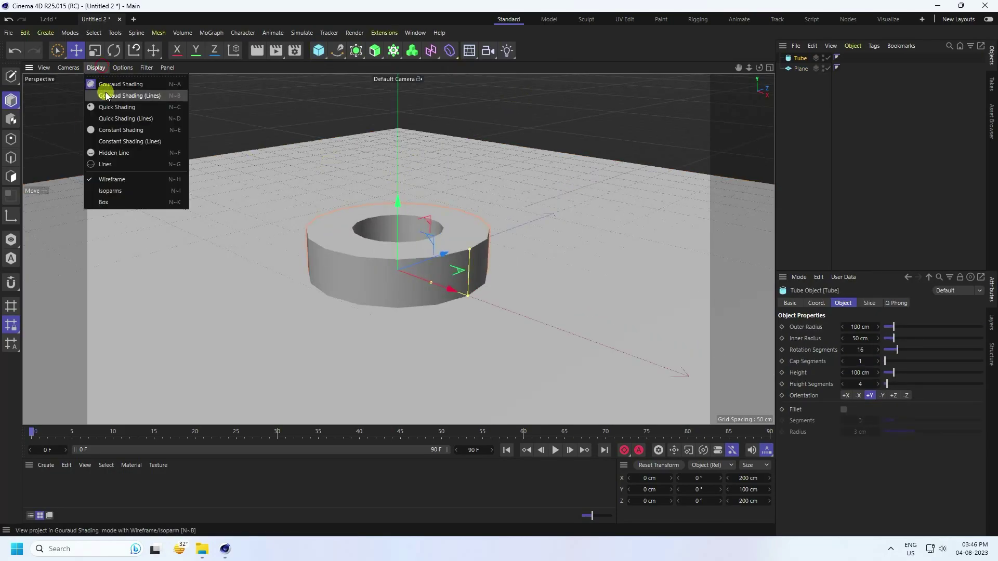
pyautogui.click(105, 92)
pyautogui.scroll(4, 395, 184)
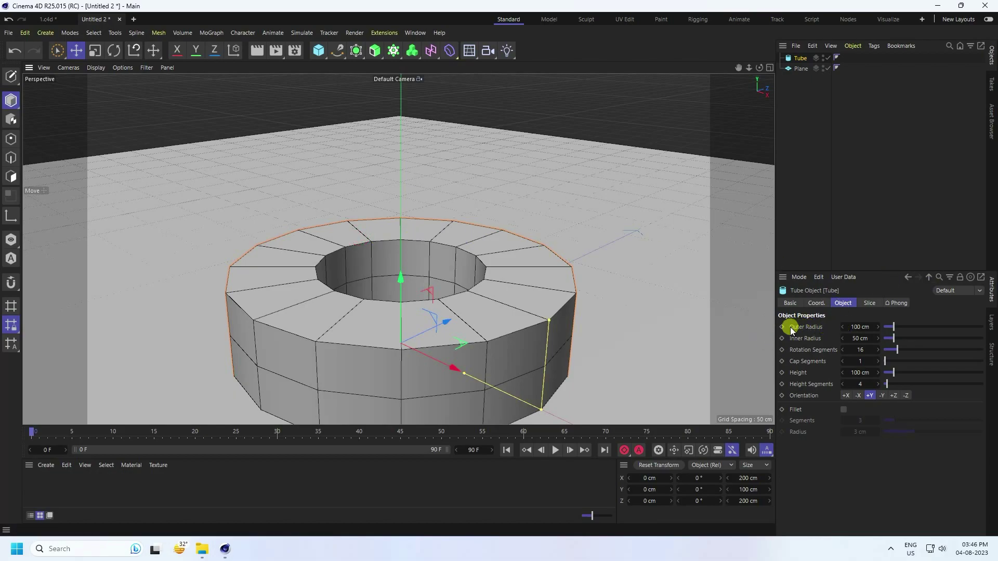
# Set the tube's outer radius to 450 cm and its inner radius to 275 cm
pyautogui.moveTo(863, 327); pyautogui.dragTo(861, 327)
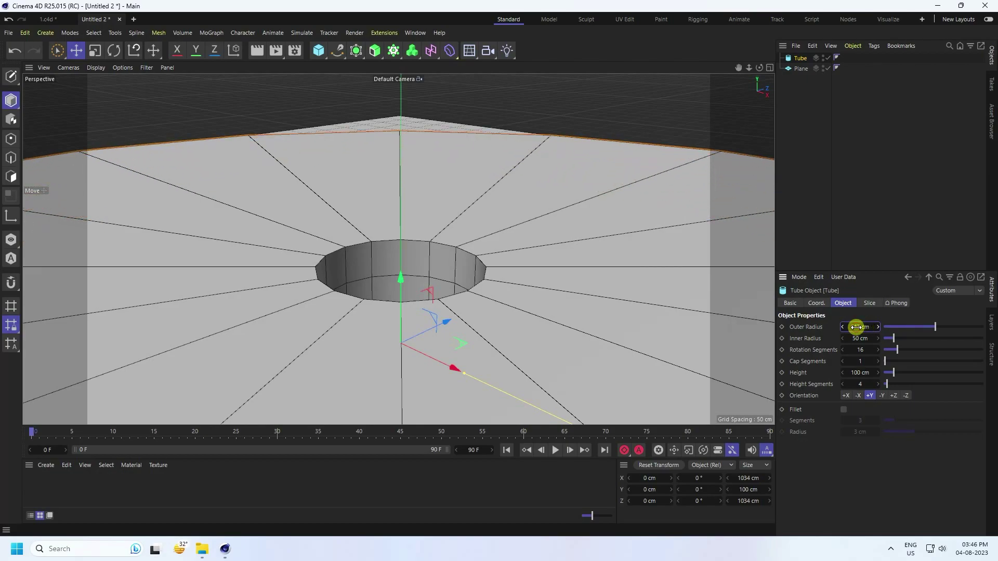
pyautogui.write('450')
pyautogui.press('Return')
pyautogui.keyDown('alt'); pyautogui.moveTo(384, 226); pyautogui.dragTo(386, 251, button='right'); pyautogui.keyUp('alt')
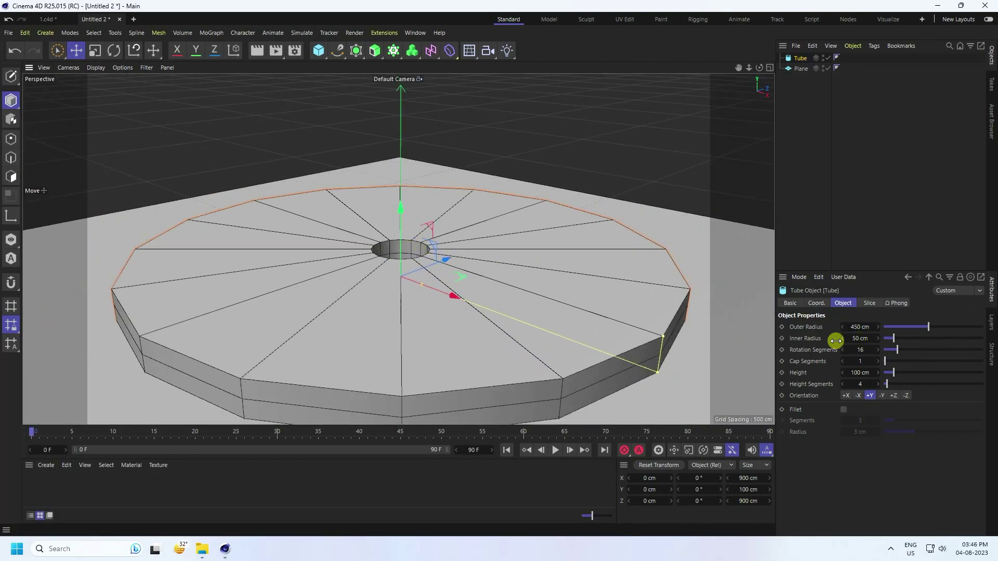
pyautogui.moveTo(857, 338); pyautogui.dragTo(878, 336)
pyautogui.scroll(-3, 263, 249)
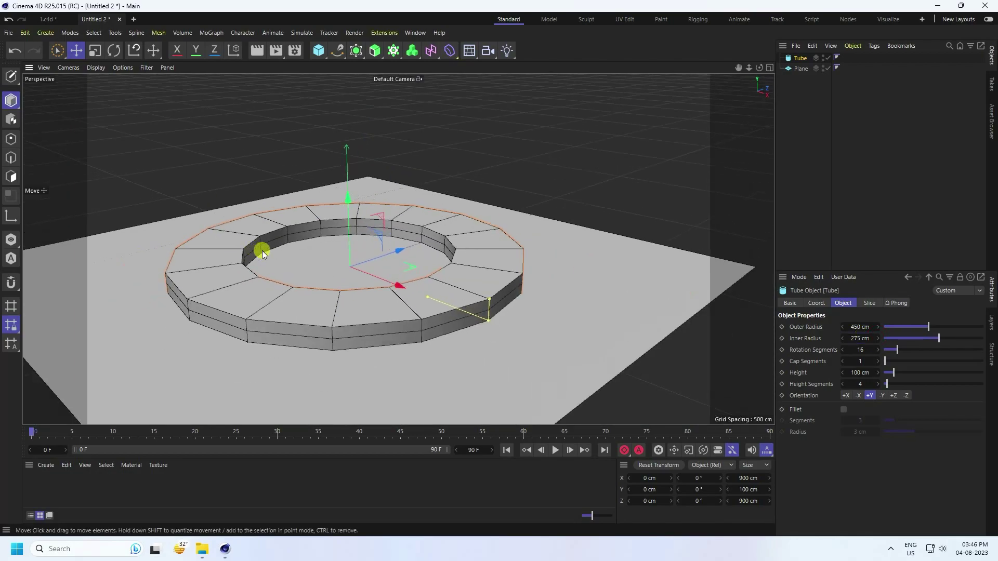
# Set the tube's height to 200 cm and its rotation segments to 8
pyautogui.scroll(5, 409, 276)
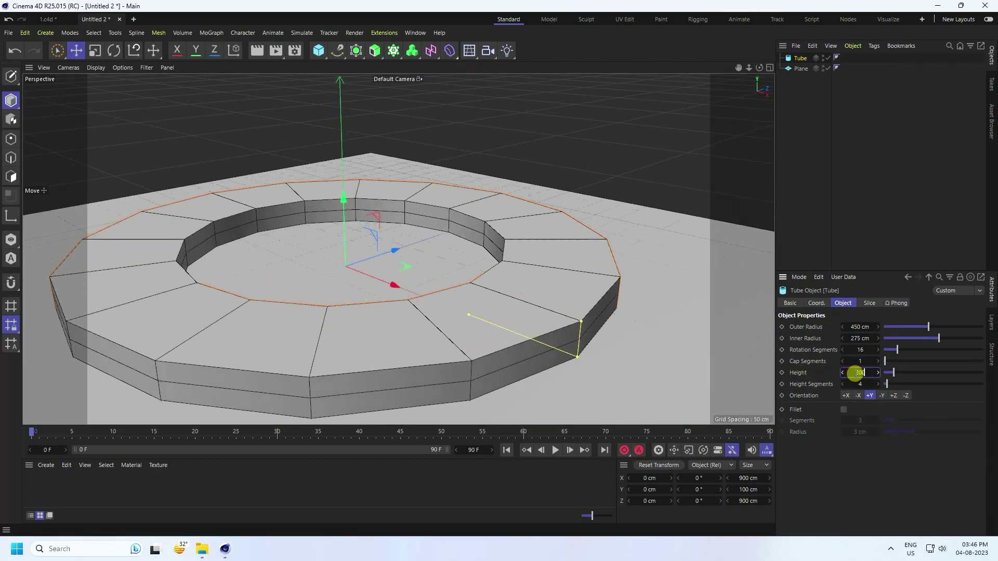
pyautogui.press('Return')
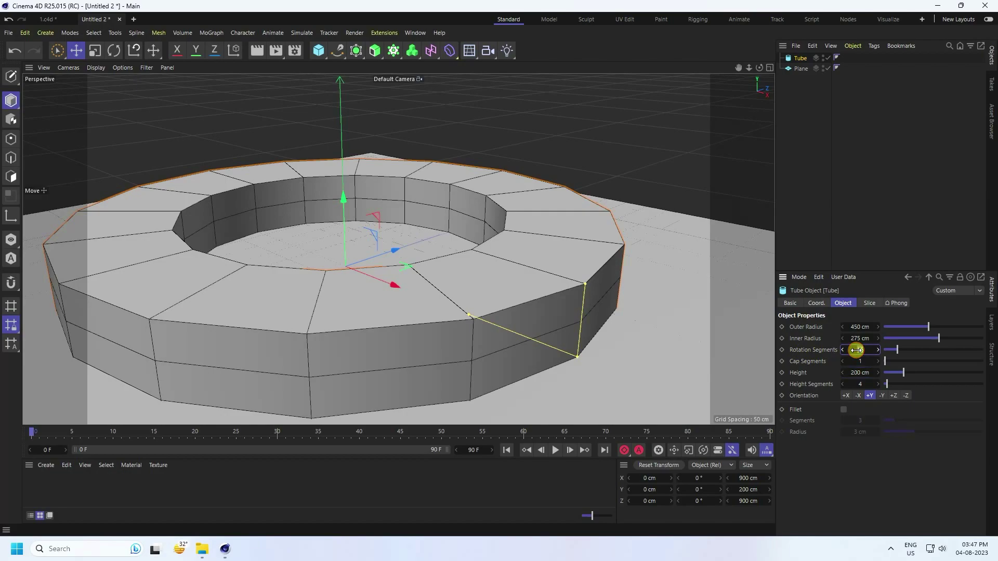
pyautogui.press('Return')
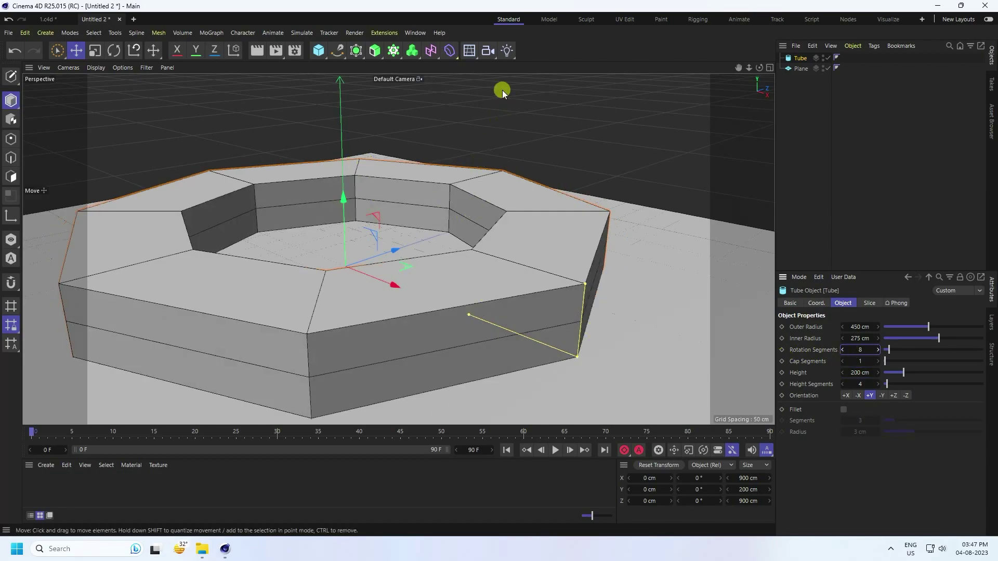
# Add a camera, look through it, and orbit it to view the tube from above
pyautogui.click(489, 51)
pyautogui.click(519, 63)
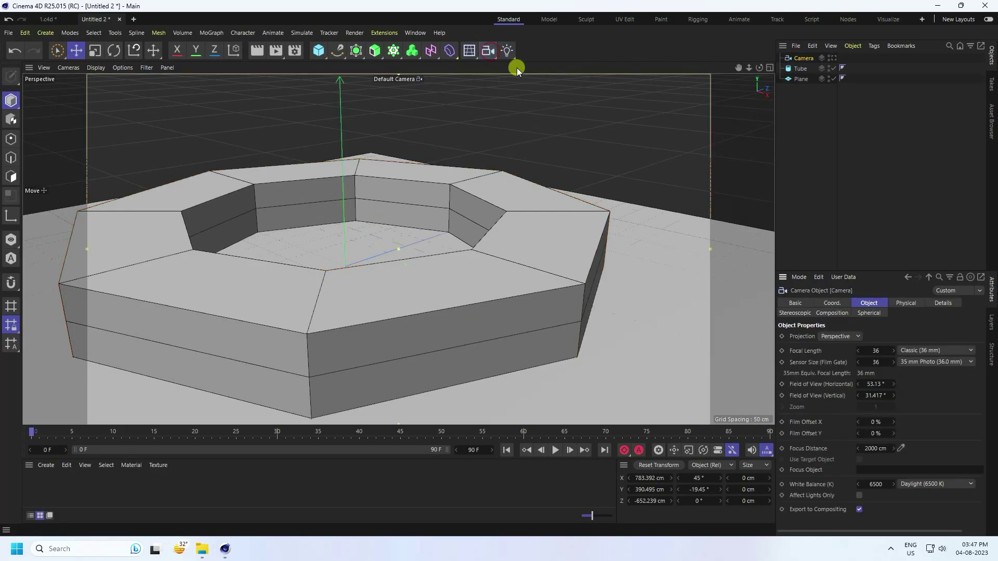
pyautogui.click(834, 58)
pyautogui.middleClick(364, 214)
pyautogui.click(393, 251)
pyautogui.keyDown('alt'); pyautogui.moveTo(304, 198); pyautogui.dragTo(363, 226); pyautogui.keyUp('alt')
pyautogui.click(805, 58)
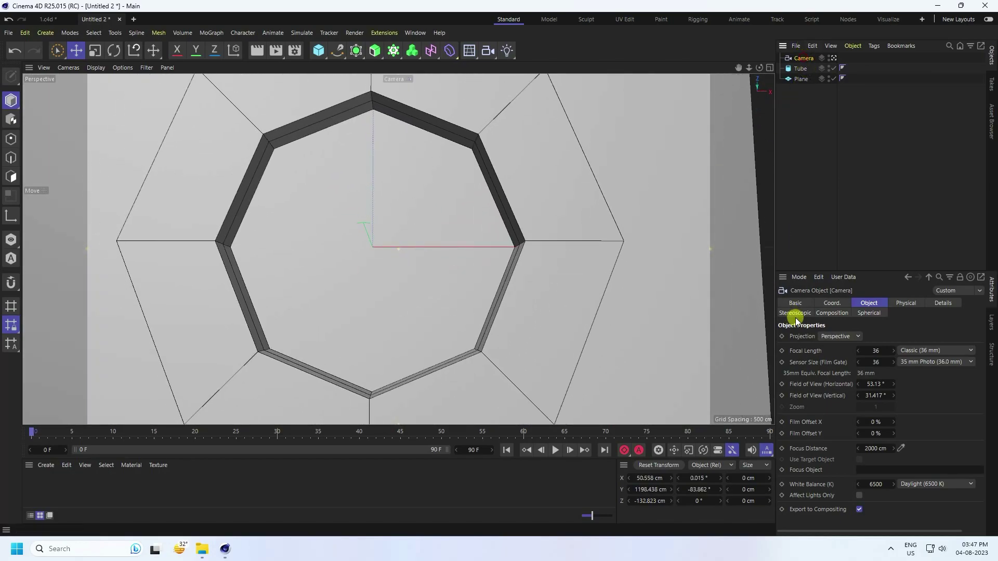
# Set the camera's heading rotation to 0° and its pitch rotation to -90°
pyautogui.click(833, 303)
pyautogui.write('0')
pyautogui.click(893, 349)
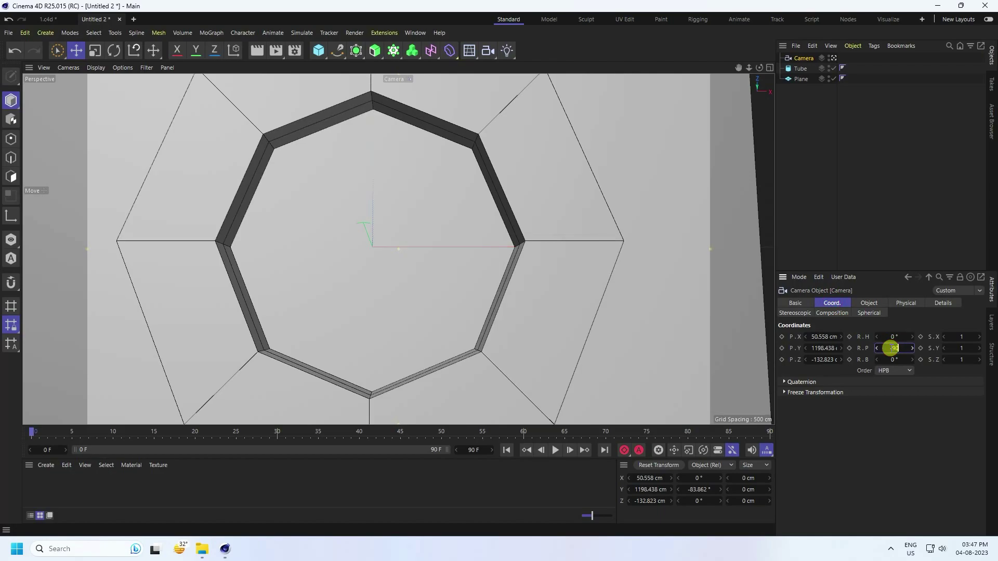
pyautogui.write('-90')
pyautogui.press('Return')
# Center the camera over the tube with X and Z positions of 0 cm and a Y position of 1204.438 cm
pyautogui.click(826, 337)
pyautogui.write('0')
pyautogui.press('Return')
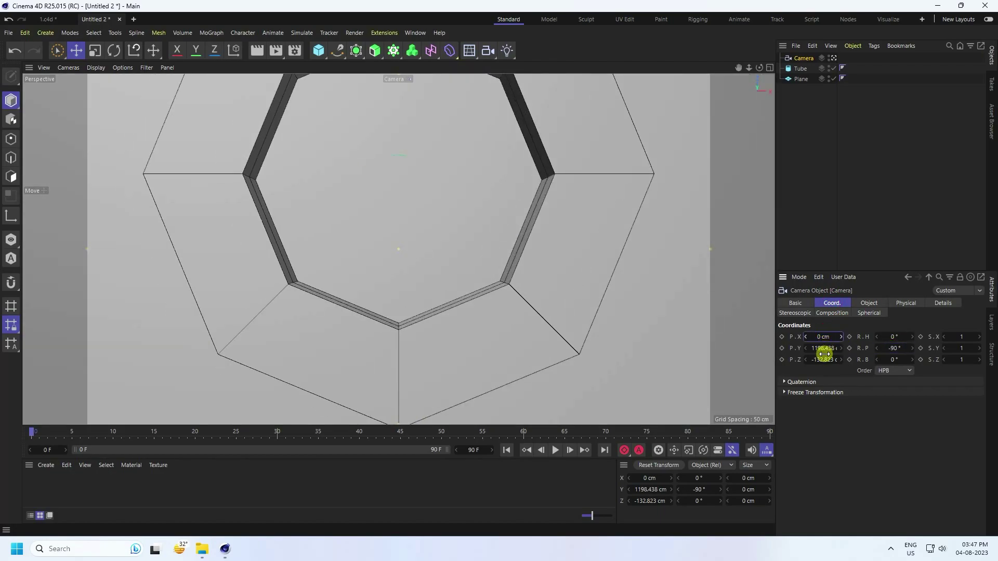
pyautogui.click(822, 359)
pyautogui.write('0')
pyautogui.press('Return')
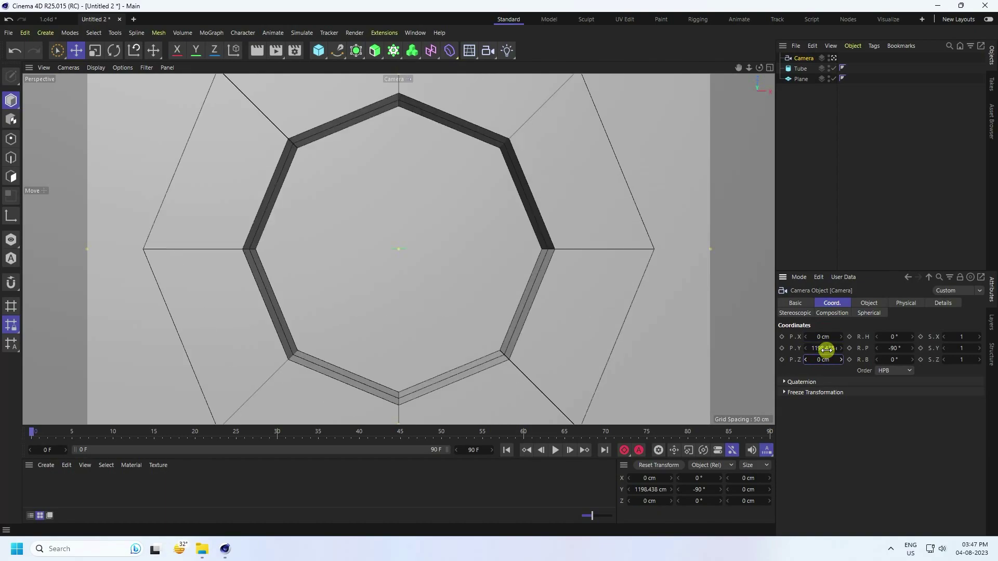
pyautogui.moveTo(815, 349); pyautogui.dragTo(818, 350)
# Raise the tube to a Y position of 50 cm and check it through the camera
pyautogui.middleClick(286, 305)
pyautogui.middleClick(356, 316)
pyautogui.click(306, 189)
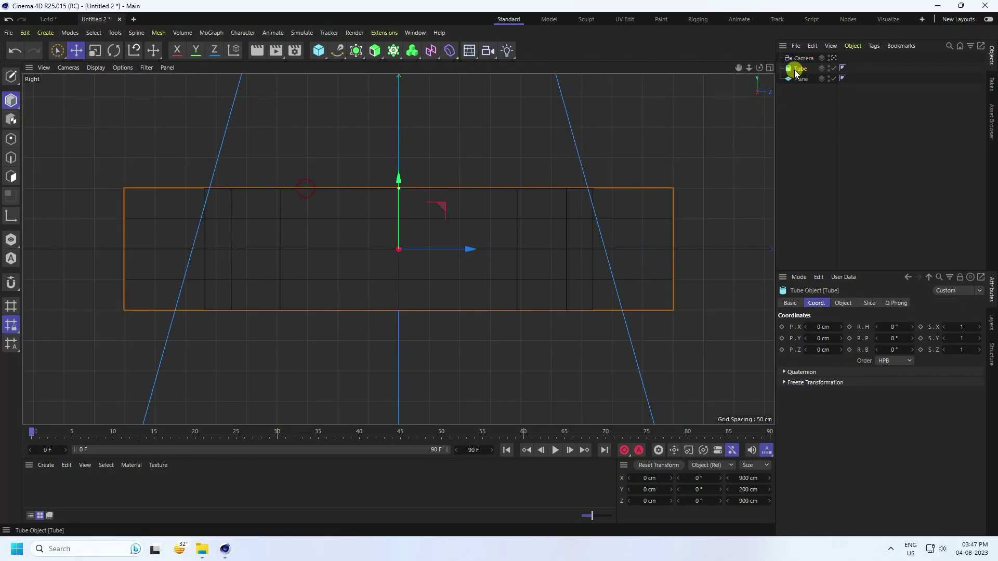
pyautogui.scroll(-5, 314, 308)
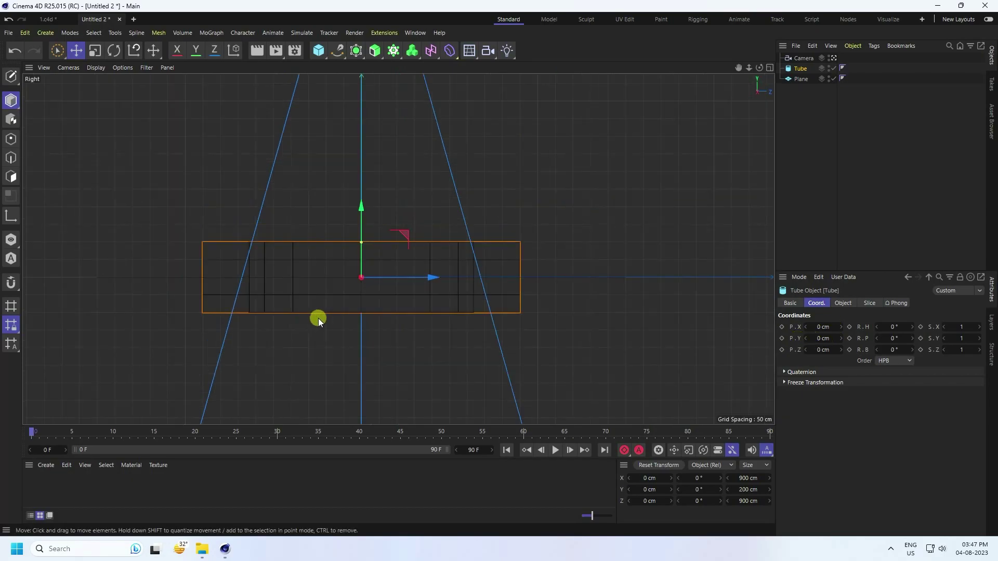
pyautogui.moveTo(818, 338); pyautogui.dragTo(817, 338)
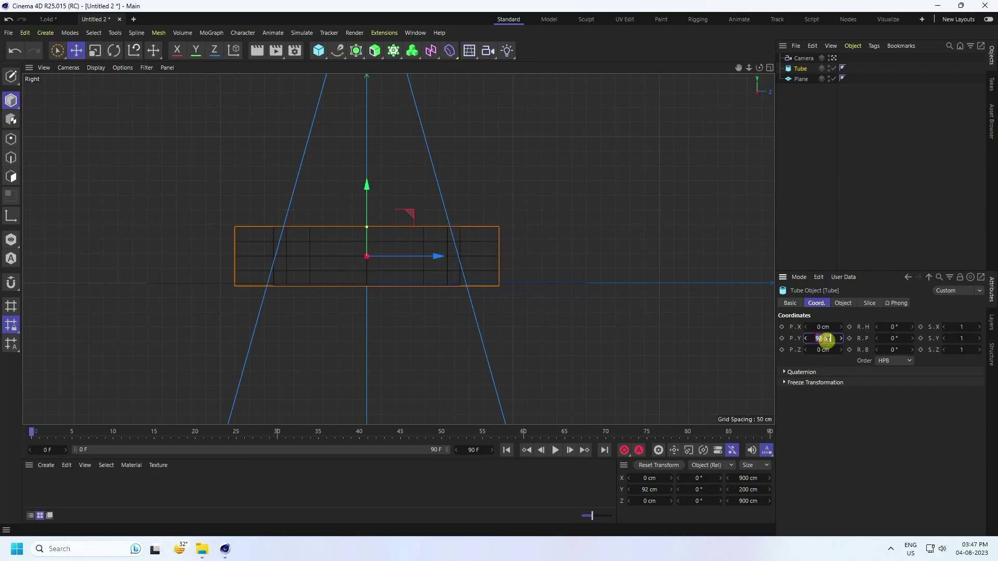
pyautogui.press('Return')
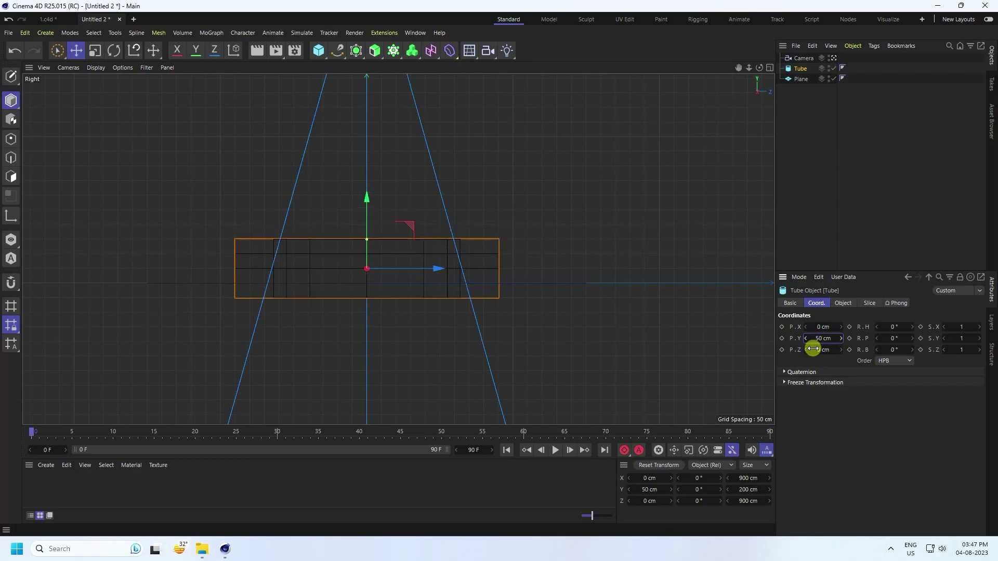
pyautogui.middleClick(341, 250)
pyautogui.middleClick(234, 156)
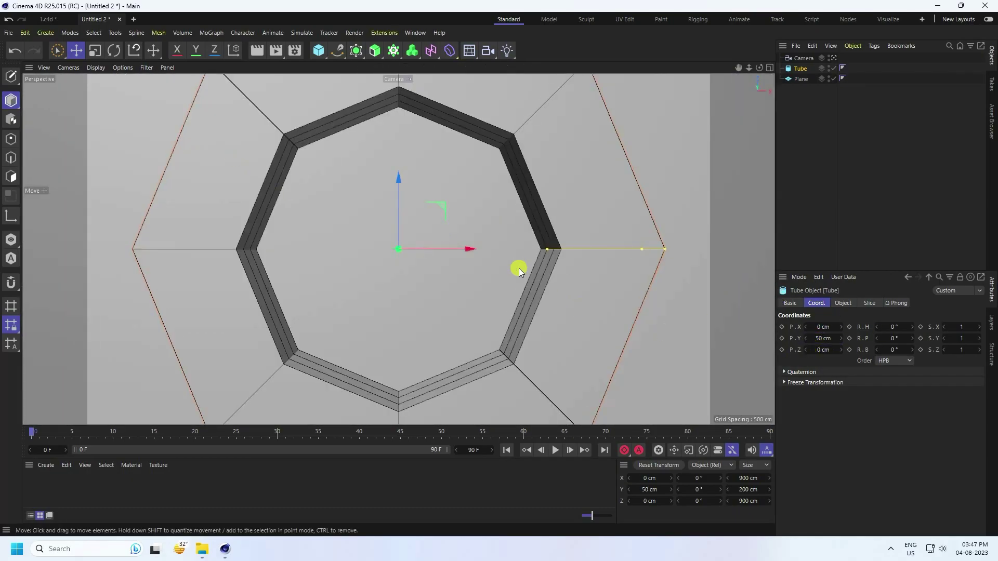
# Set the tube's Y position to 75 cm and return to the camera view
pyautogui.middleClick(518, 269)
pyautogui.middleClick(507, 281)
pyautogui.moveTo(821, 339); pyautogui.dragTo(821, 339)
pyautogui.middleClick(350, 214)
pyautogui.middleClick(308, 215)
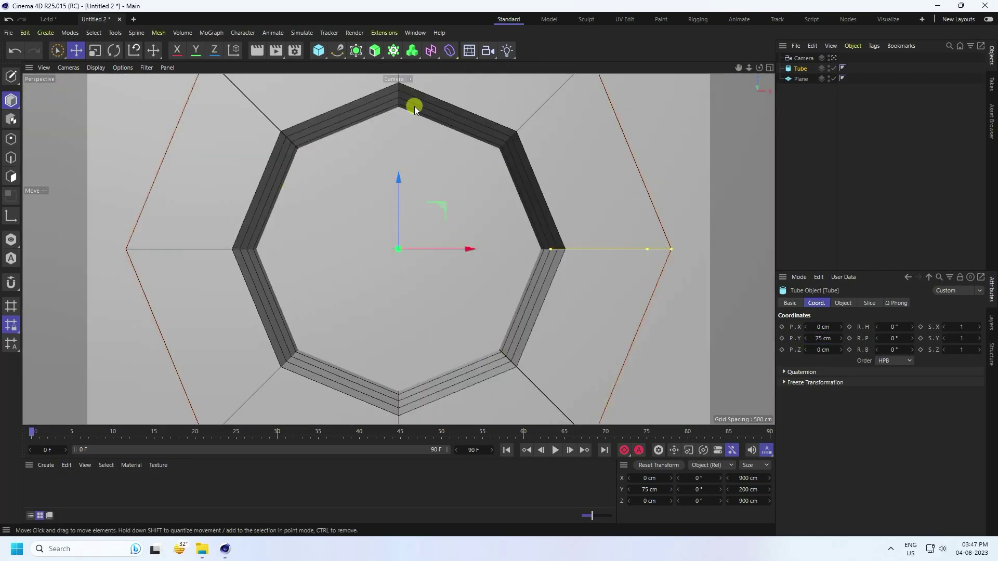
# Add a Protection tag to the camera to lock its position, rotation and scale
pyautogui.click(804, 58)
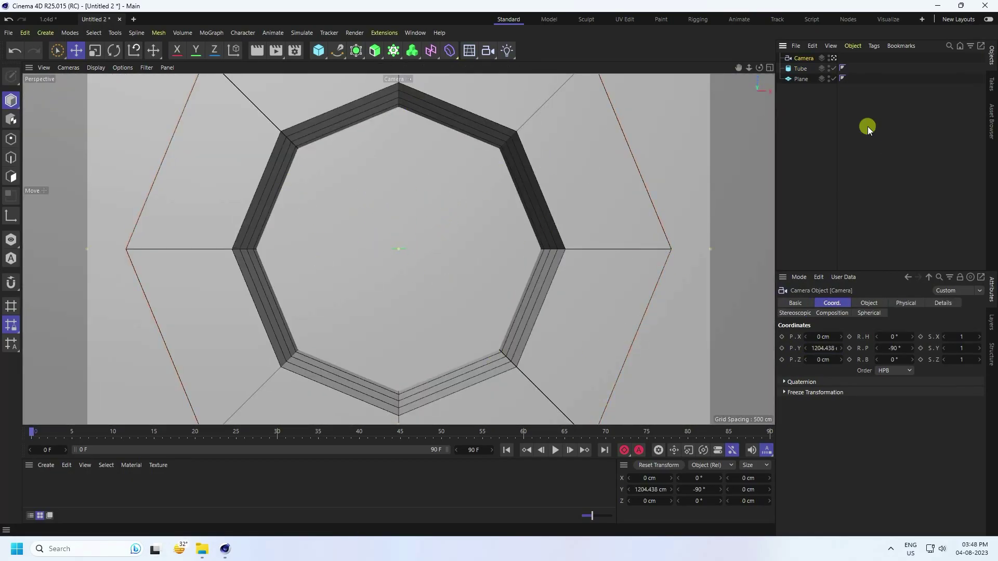
pyautogui.rightClick(801, 58)
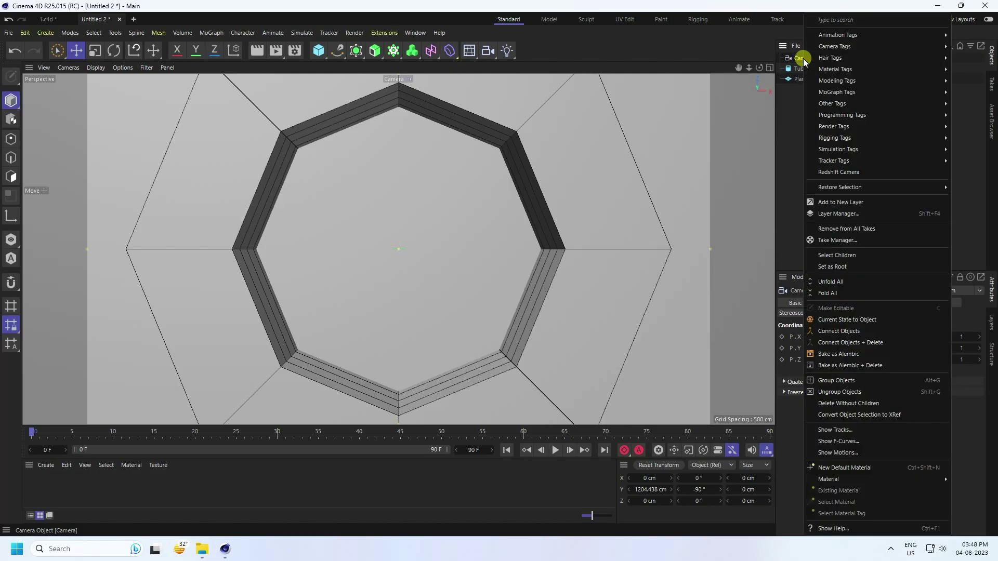
pyautogui.moveTo(822, 140)
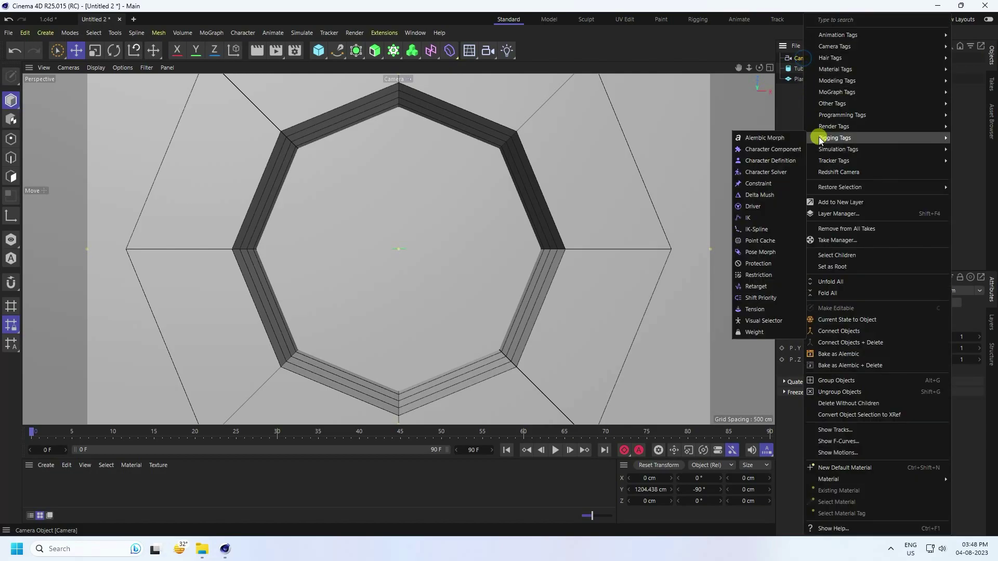
pyautogui.click(760, 264)
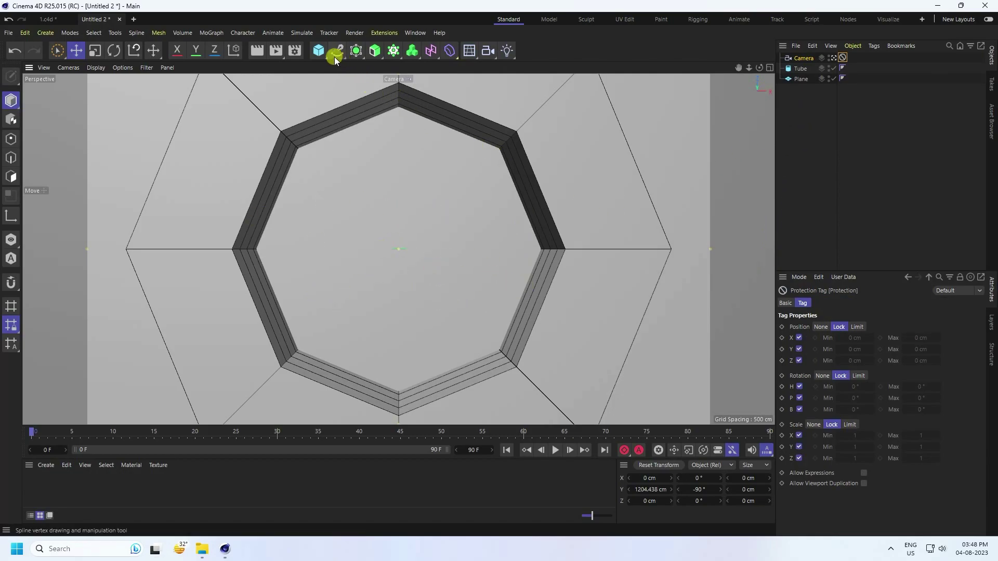
# Add a cylinder oriented along +Z with a radius of 30 cm and a height of 375 cm
pyautogui.click(318, 51)
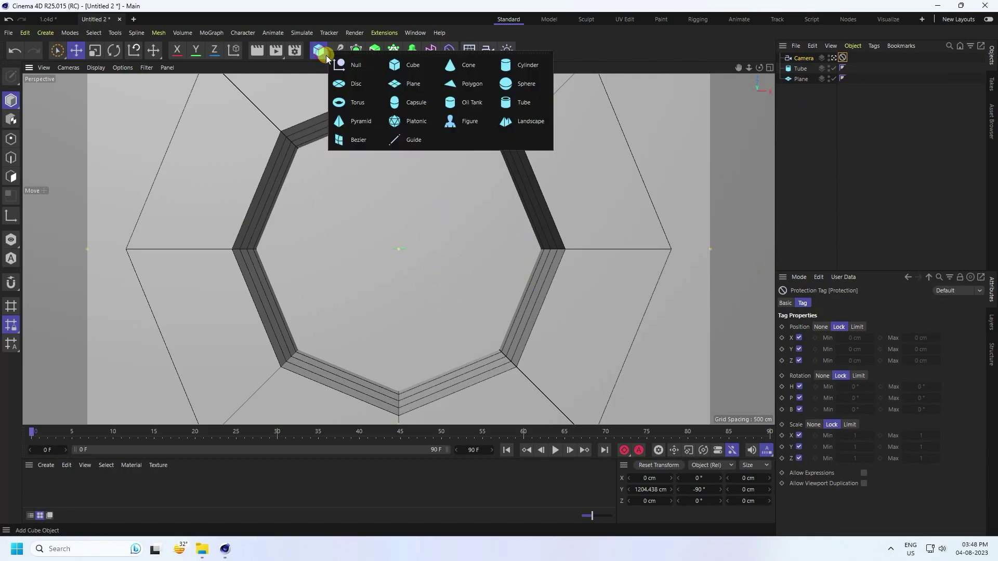
pyautogui.click(526, 64)
pyautogui.click(844, 303)
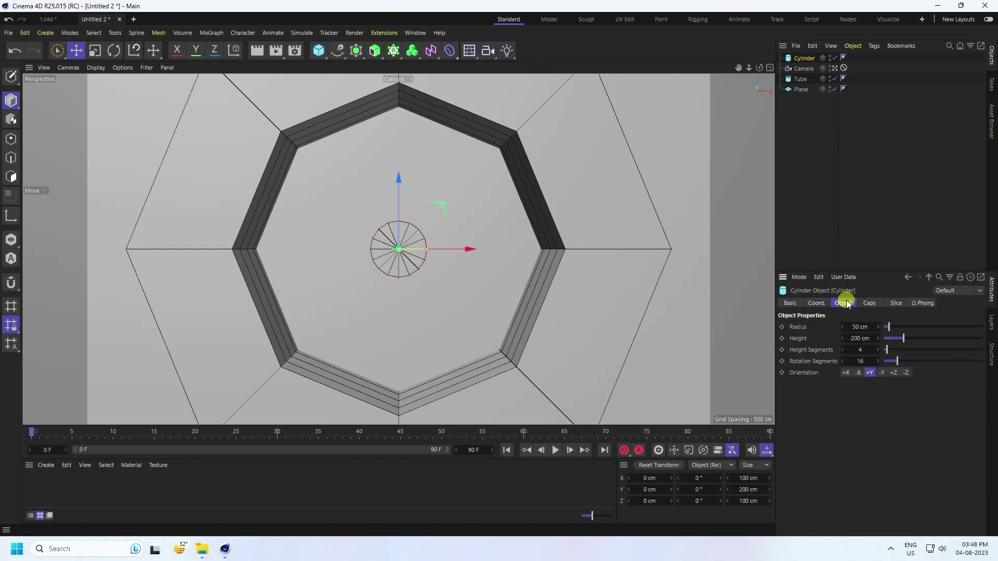
pyautogui.click(893, 372)
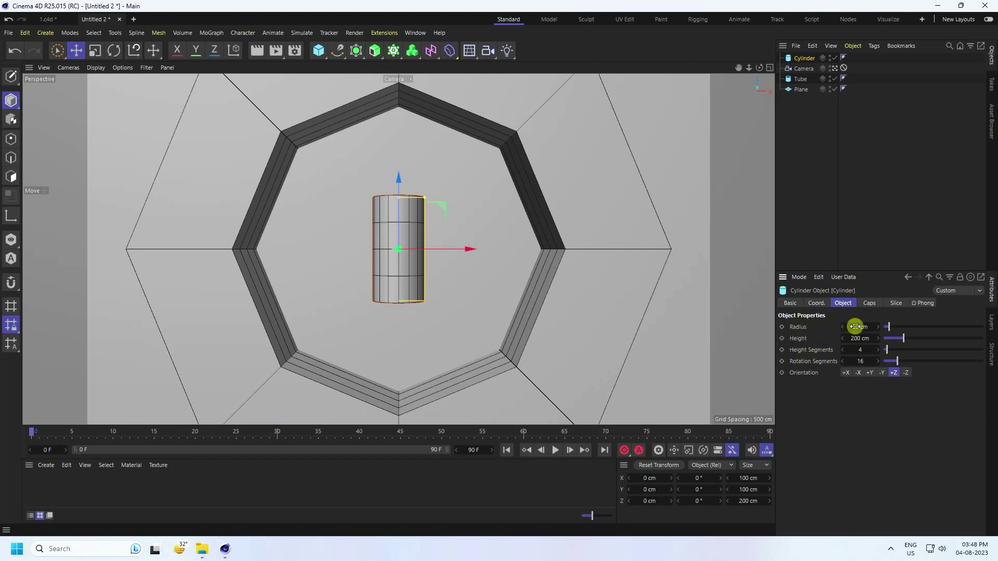
pyautogui.moveTo(857, 327); pyautogui.dragTo(856, 338)
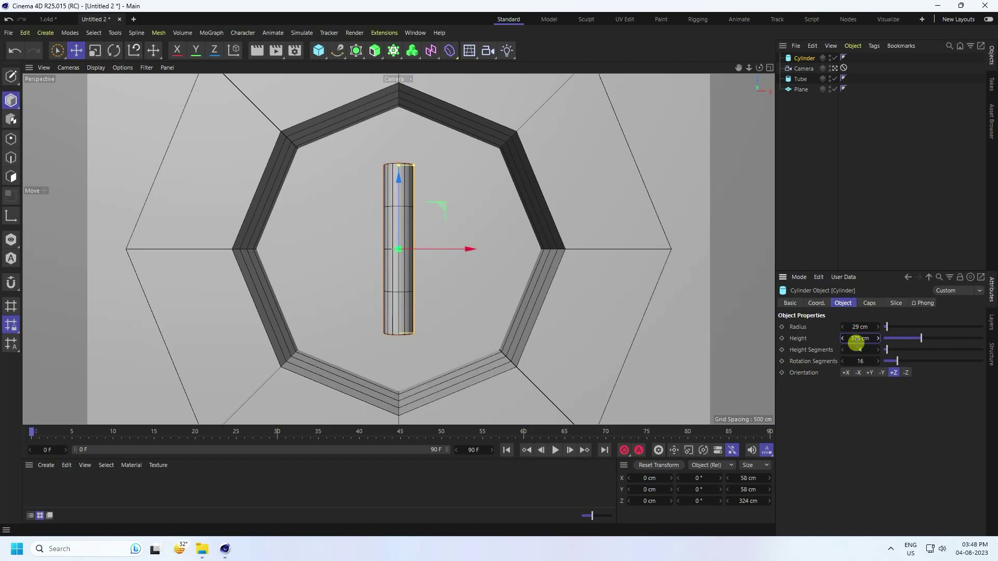
pyautogui.moveTo(856, 343); pyautogui.dragTo(855, 342)
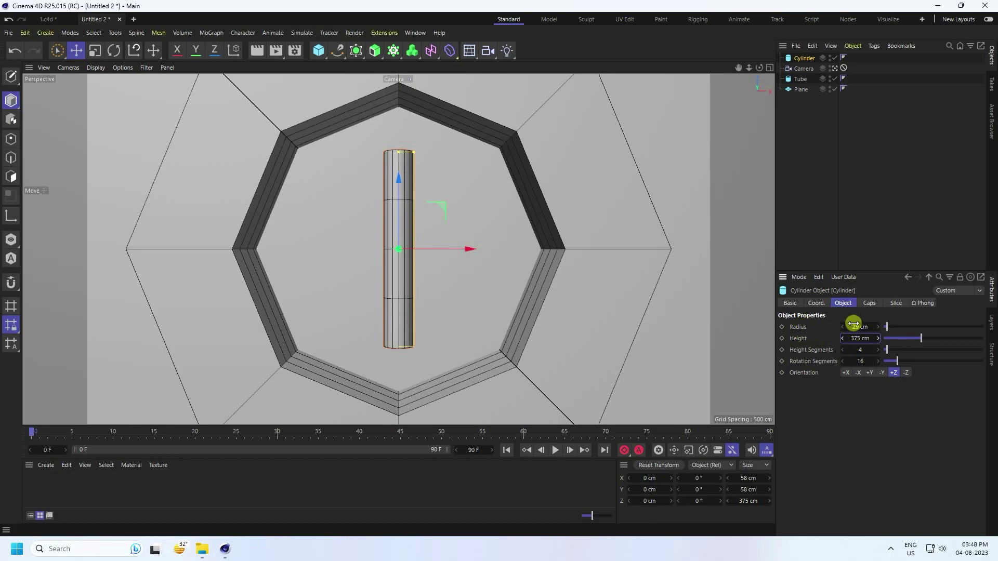
pyautogui.click(880, 329)
# Raise the cylinder to a Y position of about 92.5 cm and return to the camera view
pyautogui.middleClick(379, 189)
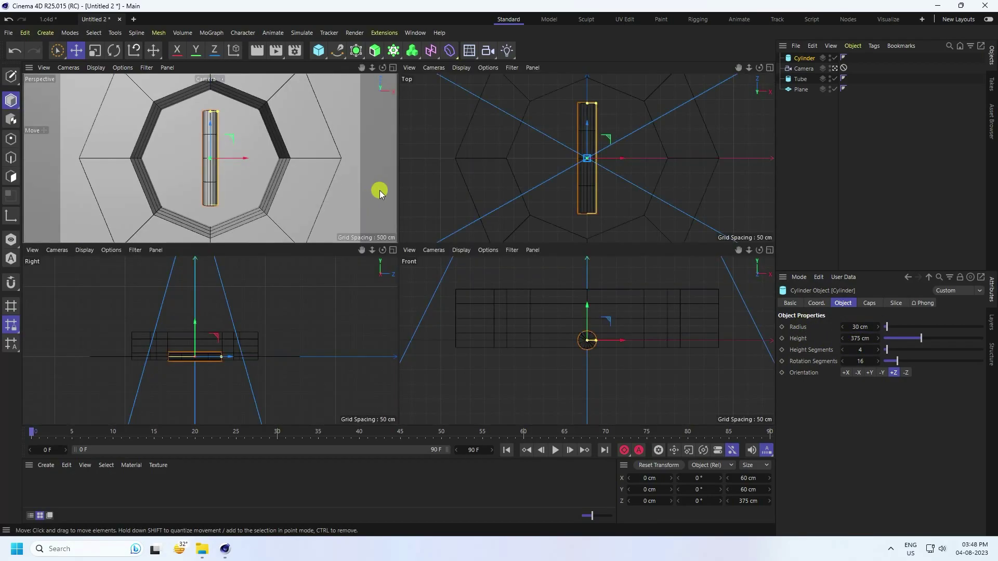
pyautogui.moveTo(196, 331); pyautogui.dragTo(196, 316)
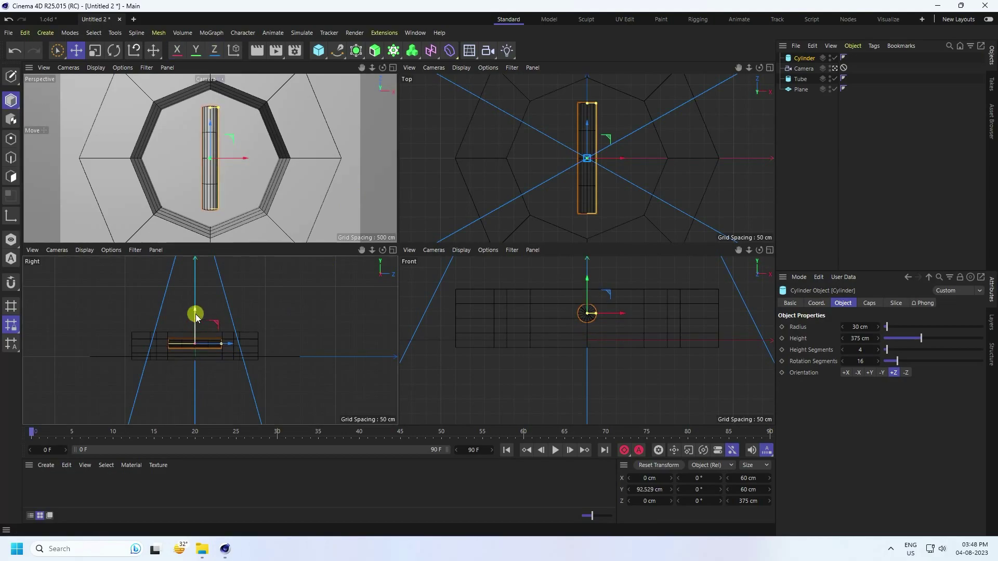
pyautogui.middleClick(205, 161)
# Enable fillets on the cylinder's caps with 5 segments
pyautogui.click(870, 303)
pyautogui.click(821, 352)
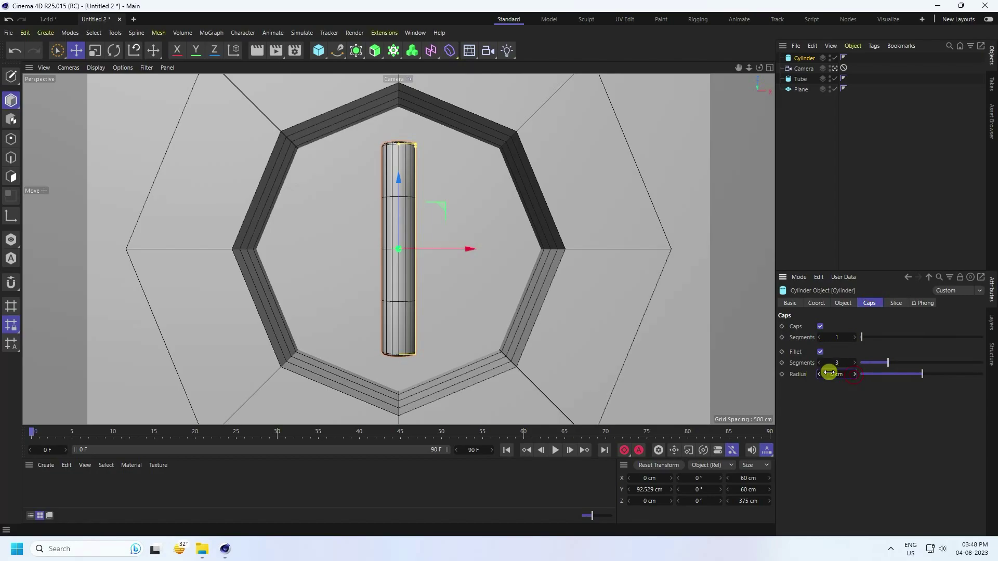
pyautogui.click(854, 363)
pyautogui.click(855, 363)
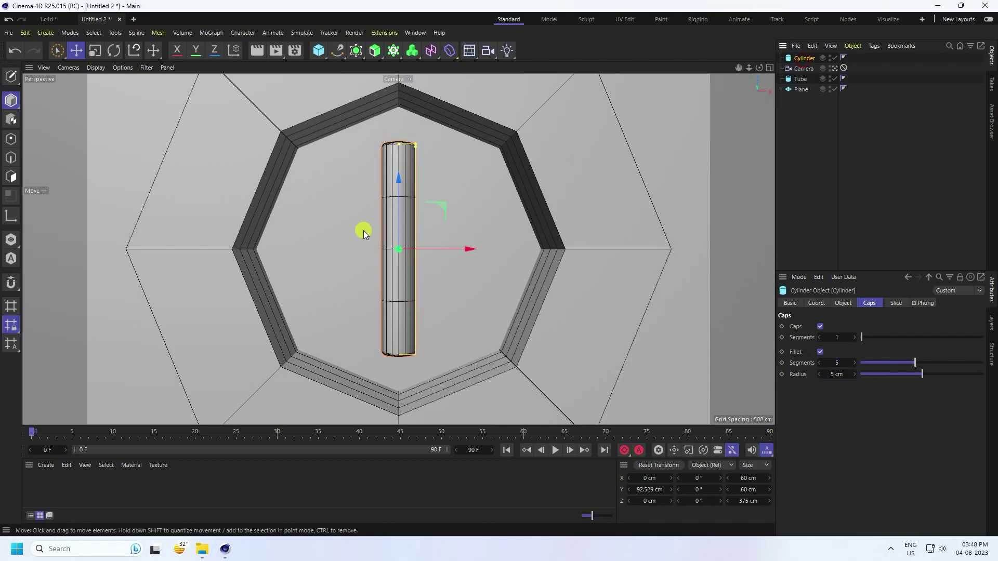
# Duplicate the cylinder and set the copy's heading rotation to 90° to form a cross
pyautogui.hotkey('ctrl', 'c')
pyautogui.hotkey('ctrl', 'v')
pyautogui.click(842, 303)
pyautogui.click(816, 303)
pyautogui.moveTo(892, 339)
pyautogui.mouseDown()
pyautogui.moveTo(887, 349)
pyautogui.moveTo(886, 327)
pyautogui.mouseUp()
pyautogui.write('9')
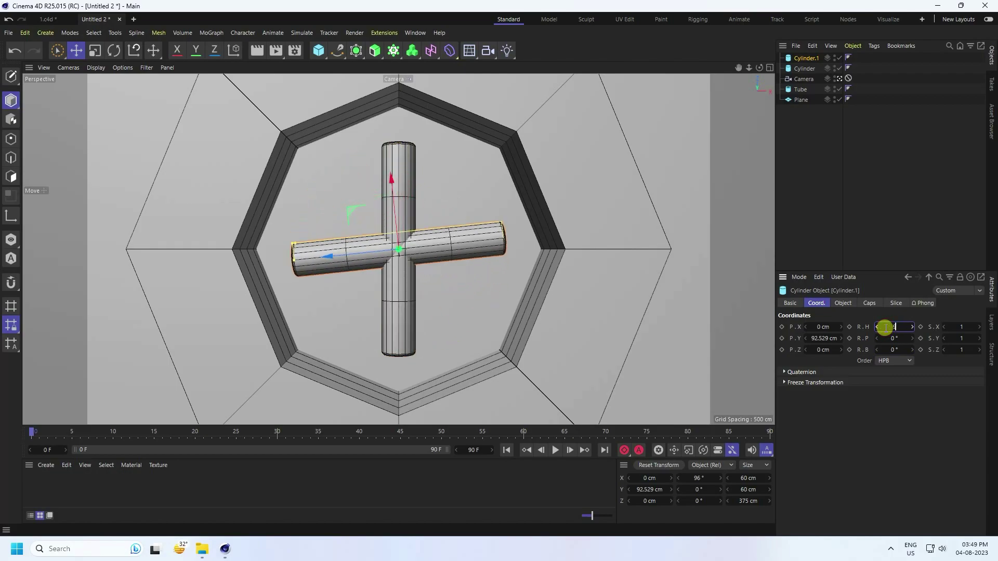
pyautogui.write('0')
pyautogui.press('Return')
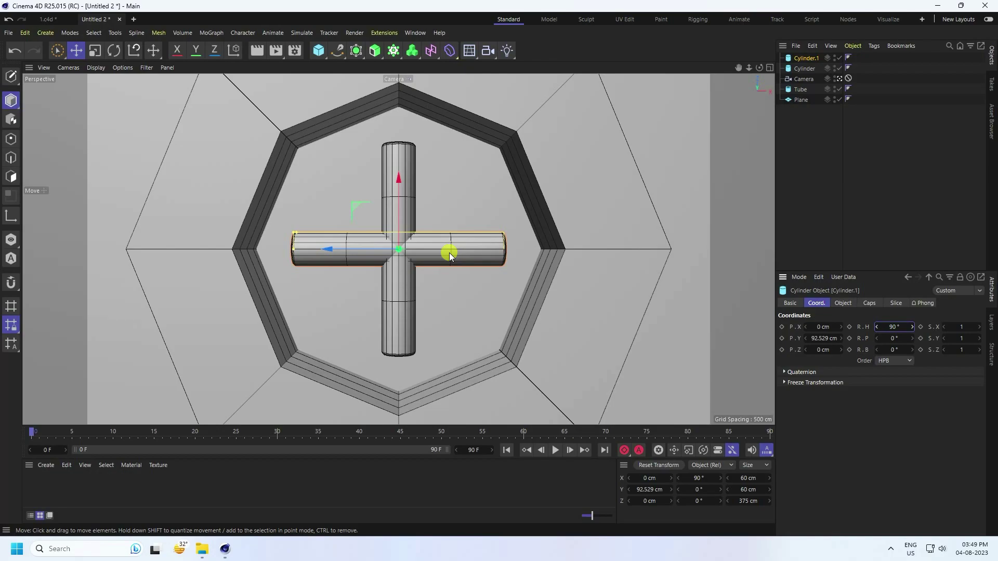
# Duplicate the rotated cylinder and orient the new copy along +Y as an upright centre post
pyautogui.hotkey('ctrl', 'c')
pyautogui.hotkey('ctrl', 'v')
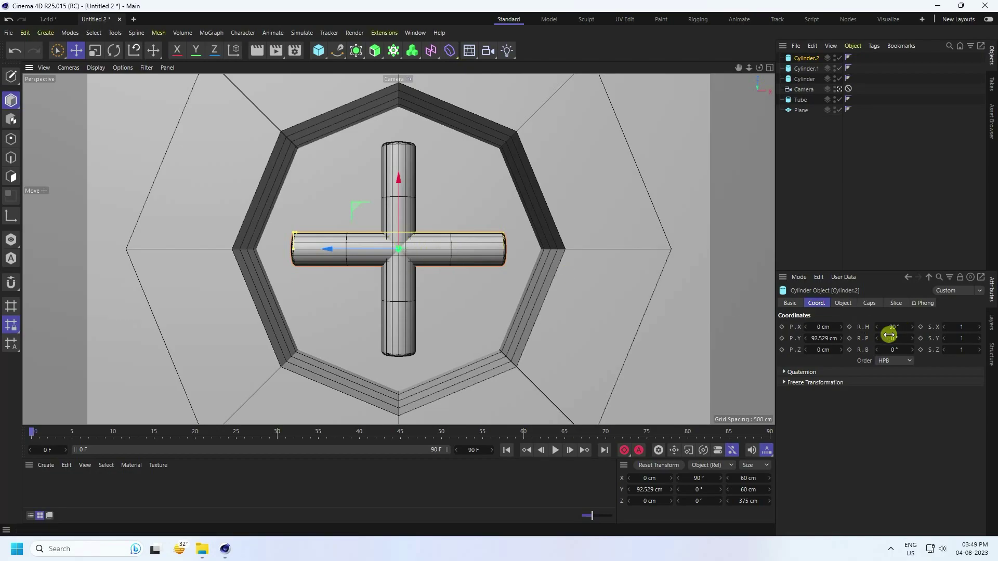
pyautogui.click(843, 303)
pyautogui.click(857, 372)
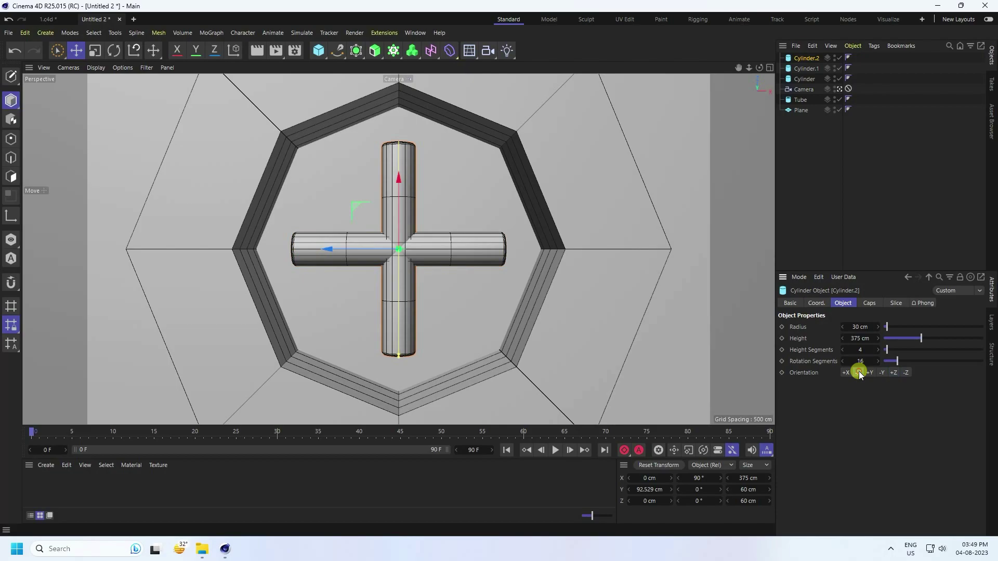
pyautogui.click(870, 373)
# Set the upright cylinder's height to 180 cm and lower it to a Y position of about 41.8 cm
pyautogui.middleClick(377, 257)
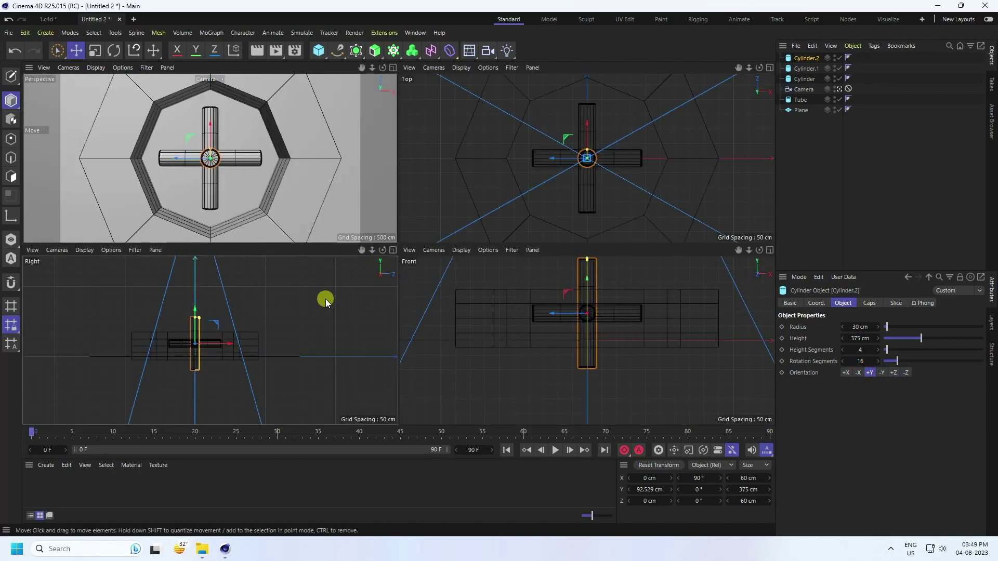
pyautogui.middleClick(326, 298)
pyautogui.scroll(2, 364, 216)
pyautogui.moveTo(869, 338)
pyautogui.mouseDown()
pyautogui.moveTo(850, 339)
pyautogui.moveTo(866, 338)
pyautogui.mouseUp()
pyautogui.scroll(2, 423, 326)
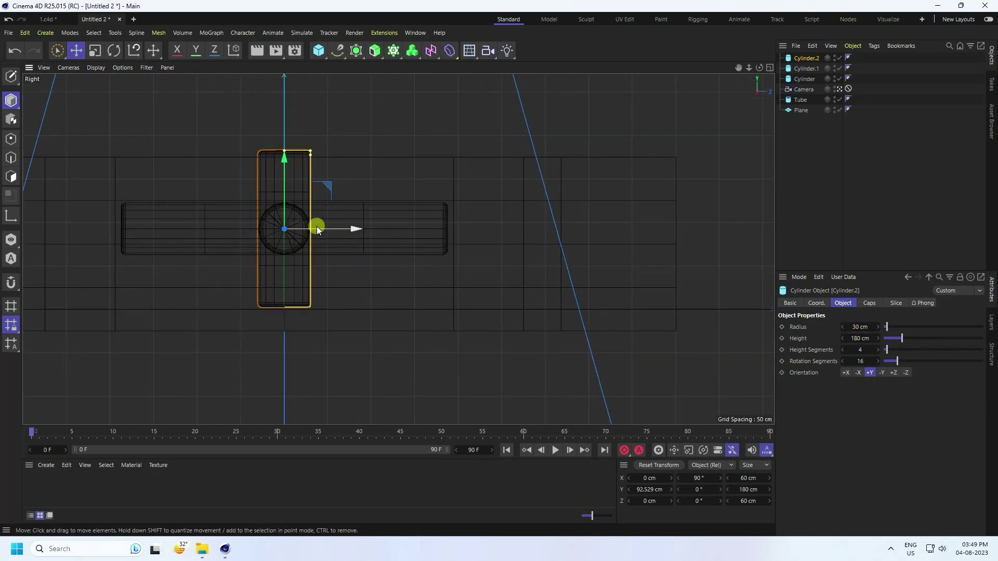
pyautogui.moveTo(284, 160); pyautogui.dragTo(283, 212)
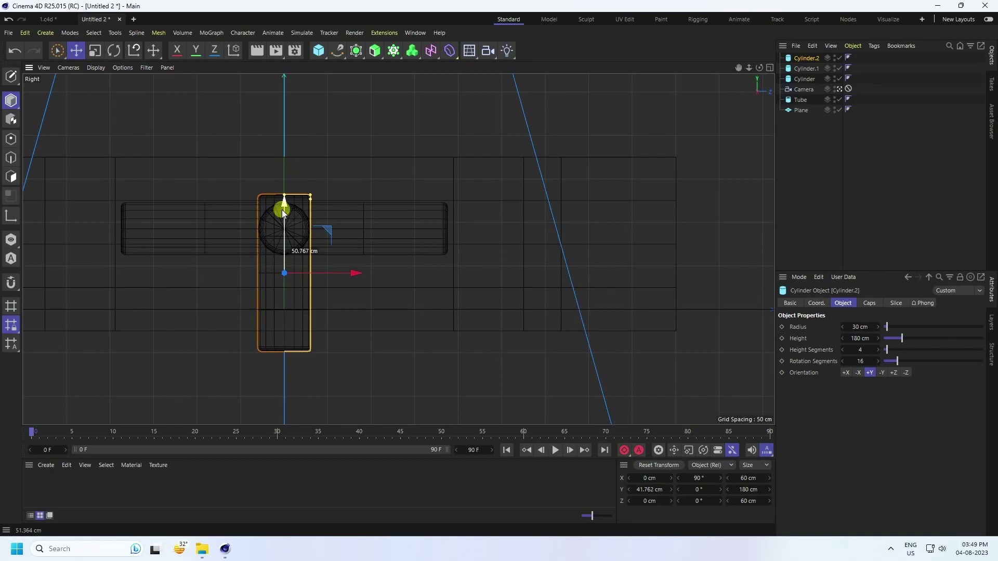
pyautogui.middleClick(287, 198)
pyautogui.middleClick(260, 150)
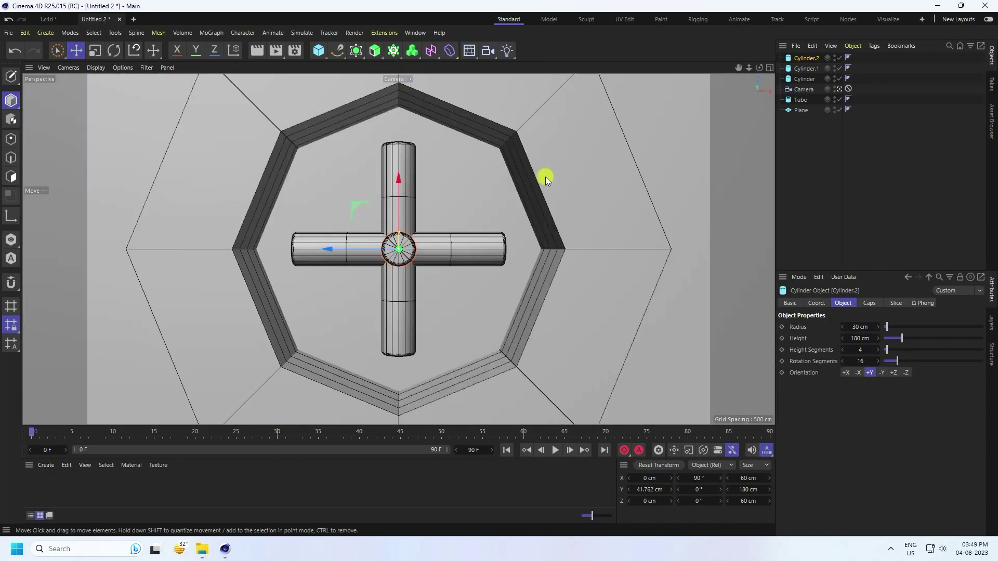
# Add a null and group all three cylinders under it
pyautogui.click(815, 165)
pyautogui.click(329, 58)
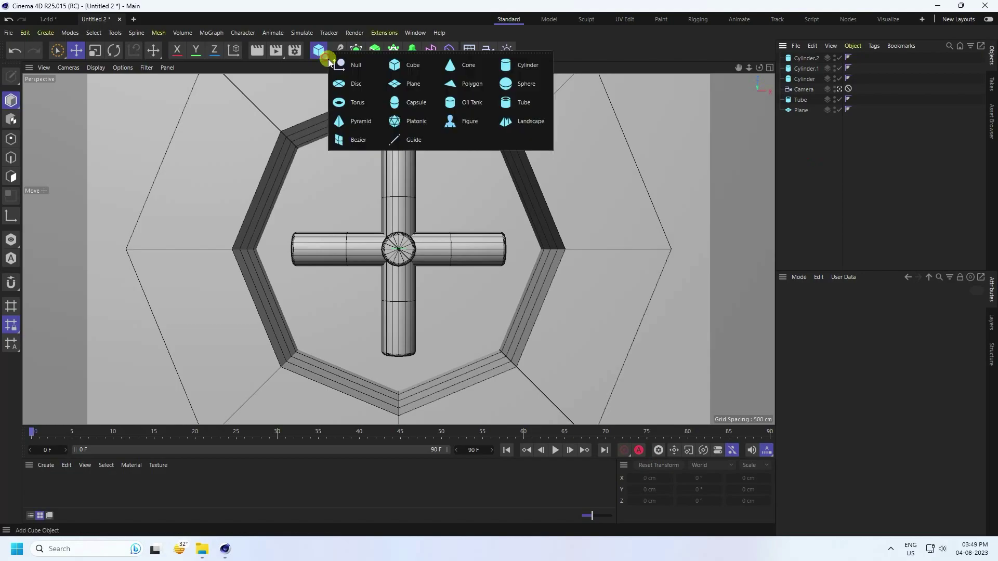
pyautogui.click(352, 72)
pyautogui.click(803, 89)
pyautogui.keyDown('shift'); pyautogui.click(805, 68); pyautogui.keyUp('shift')
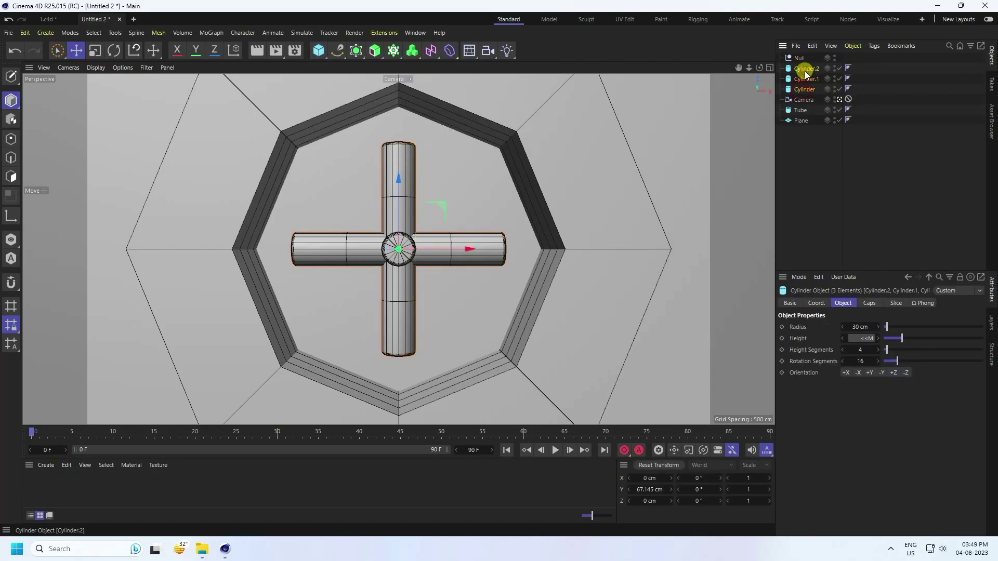
pyautogui.moveTo(805, 73)
pyautogui.mouseDown()
pyautogui.moveTo(804, 58)
pyautogui.moveTo(795, 58)
pyautogui.mouseUp()
pyautogui.click(781, 59)
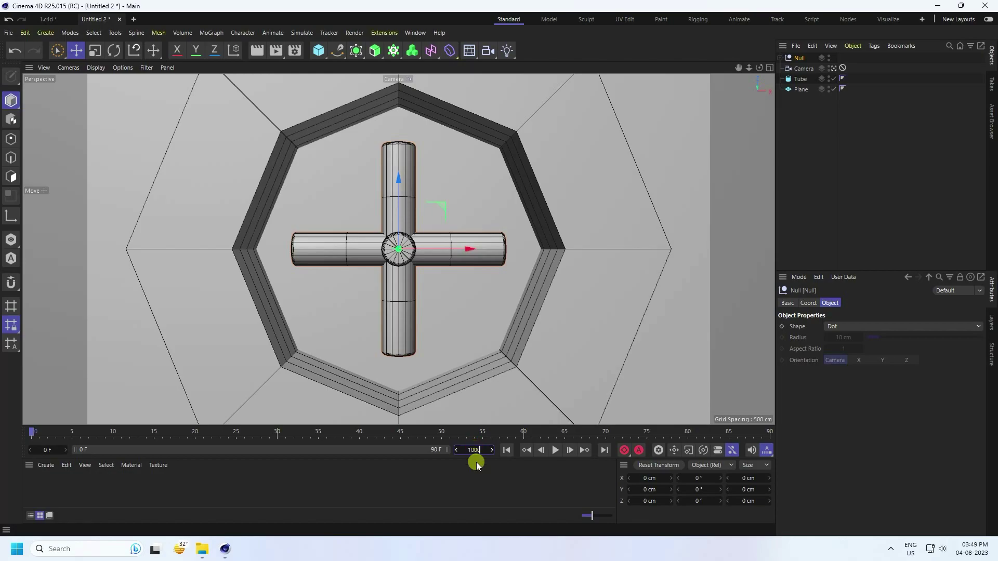
# Extend the timeline to 1000 frames and keyframe the null's heading rotation at 0° on frame 0
pyautogui.press('Return')
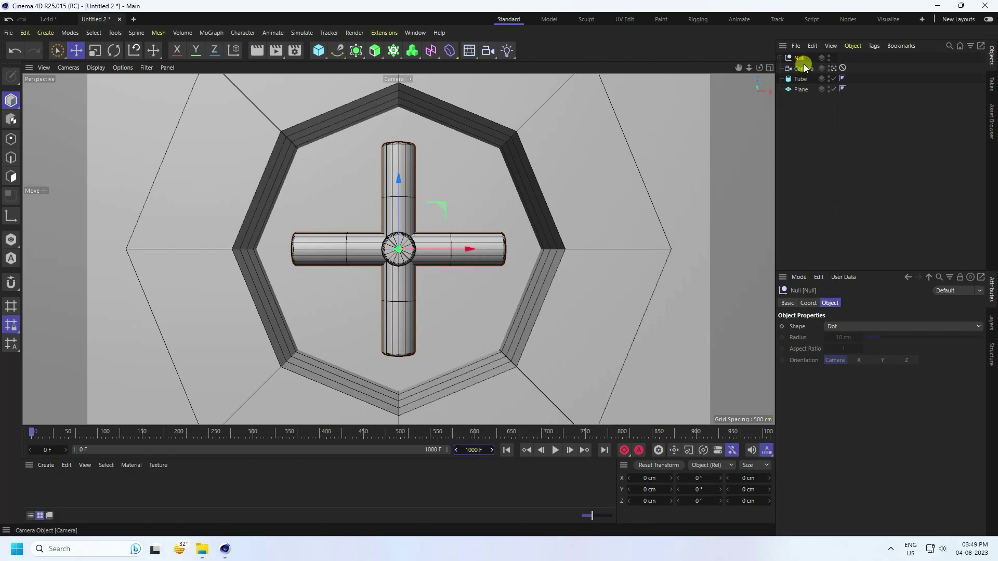
pyautogui.click(808, 303)
pyautogui.moveTo(887, 326)
pyautogui.mouseDown()
pyautogui.moveTo(878, 329)
pyautogui.moveTo(894, 328)
pyautogui.mouseUp()
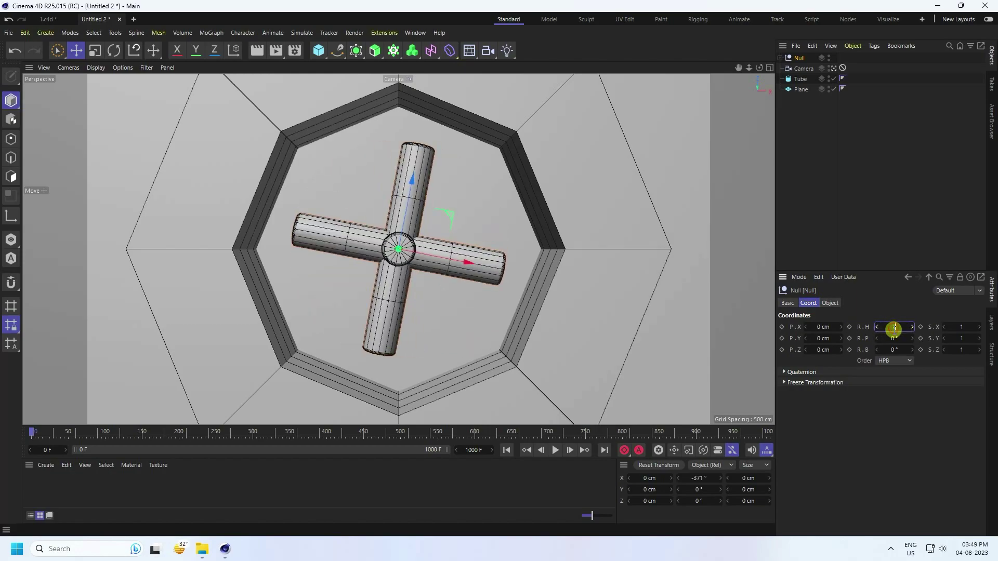
pyautogui.press('Return')
pyautogui.click(849, 327)
# Keyframe the null's heading rotation at 2160° on frame 1000
pyautogui.click(606, 451)
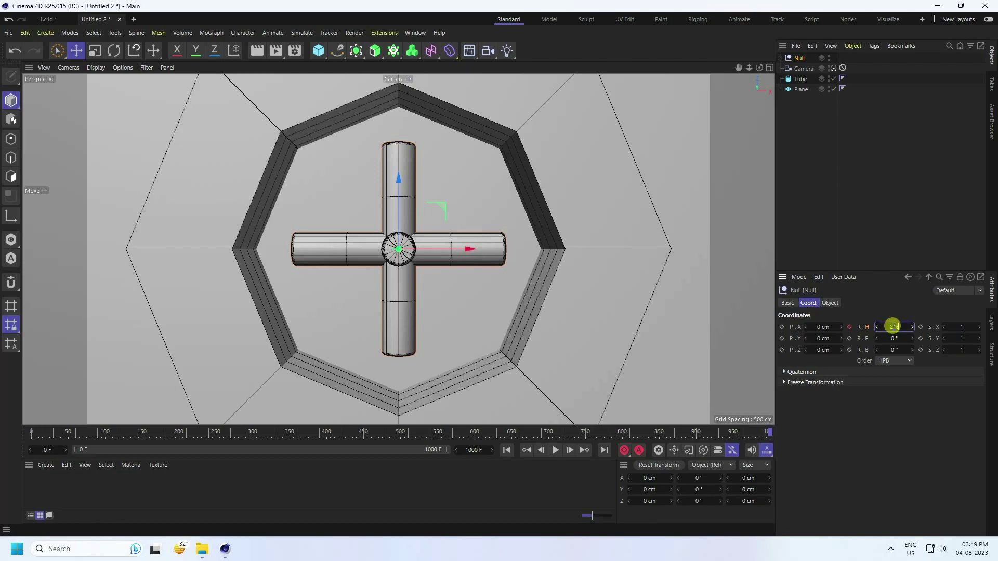
pyautogui.press('Return')
pyautogui.click(849, 327)
# Set both of the null's rotation keys to linear interpolation in the F-Curve timeline and close it
pyautogui.click(414, 33)
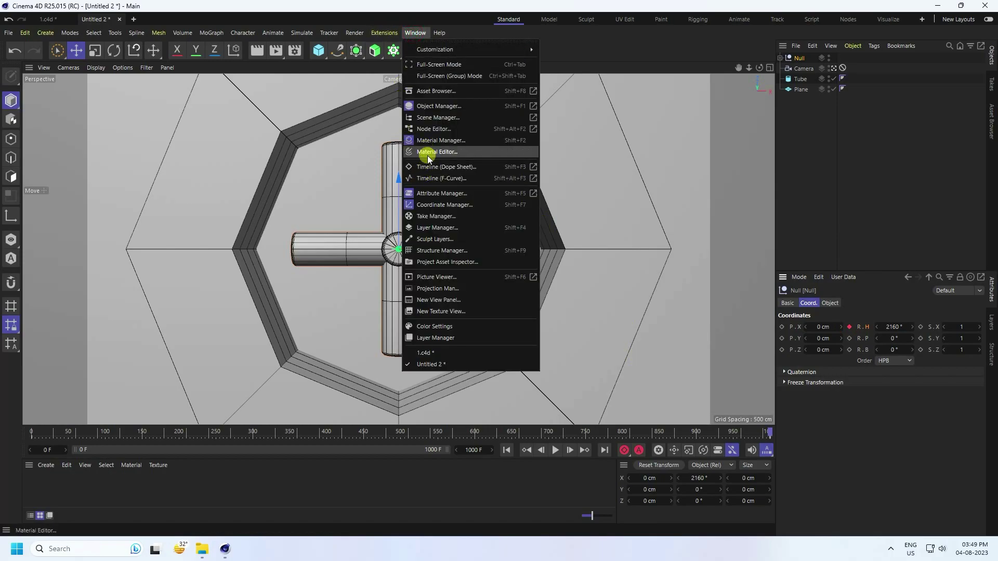
pyautogui.click(431, 179)
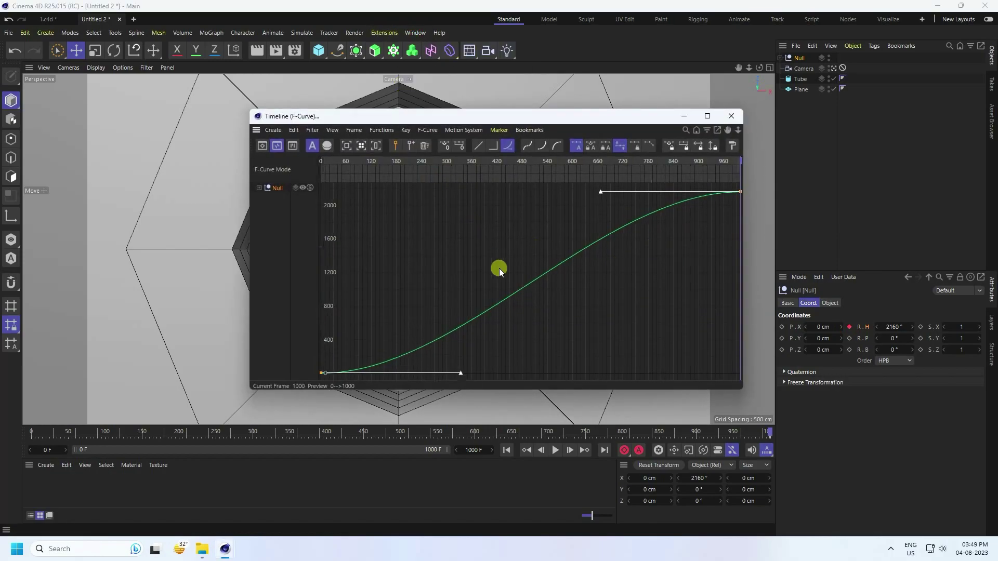
pyautogui.press('h')
pyautogui.moveTo(423, 219); pyautogui.dragTo(718, 306)
pyautogui.click(479, 146)
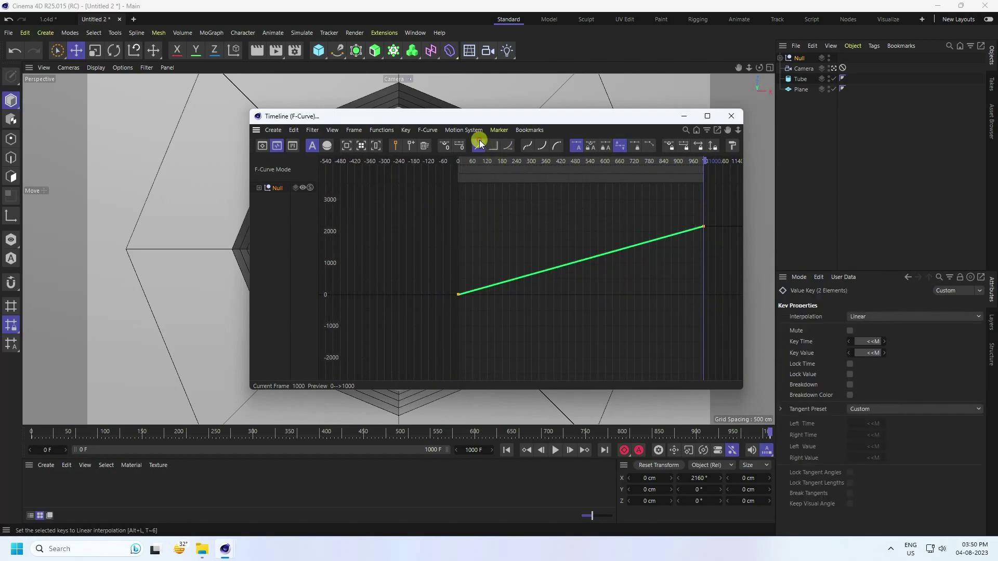
pyautogui.click(730, 116)
# Play the animation from the start to check the cross's rotation, and return to frame 0
pyautogui.click(507, 450)
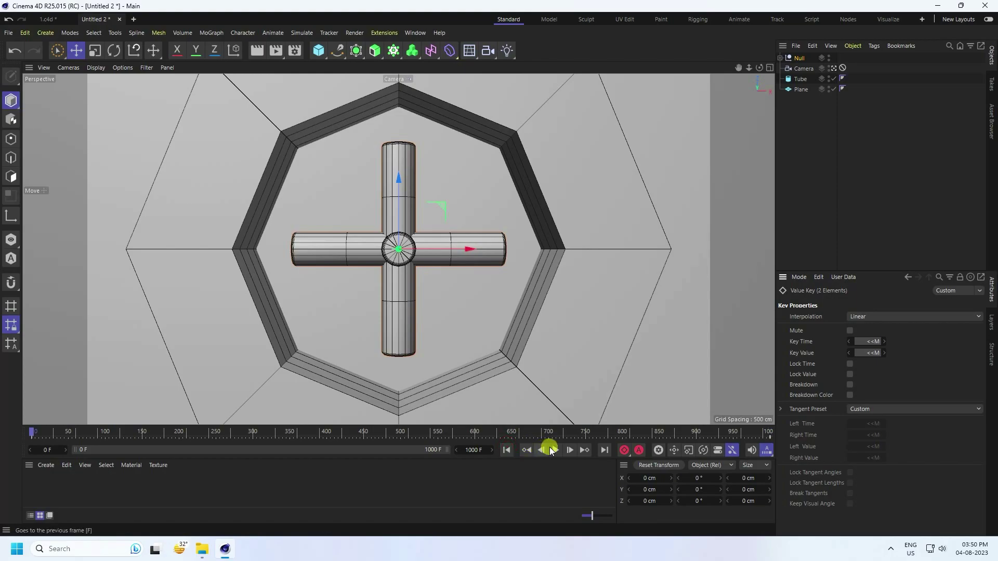
pyautogui.click(553, 450)
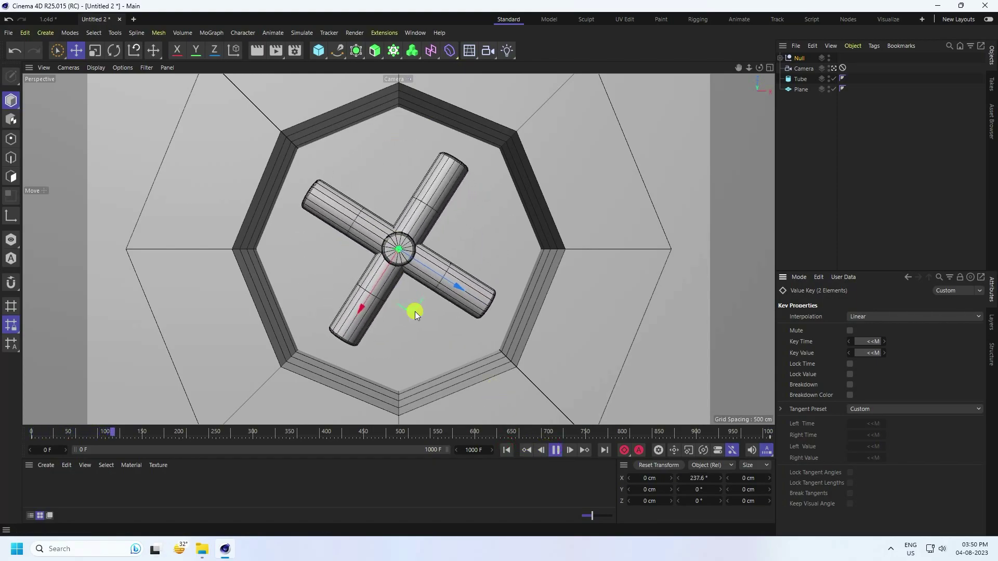
pyautogui.click(555, 450)
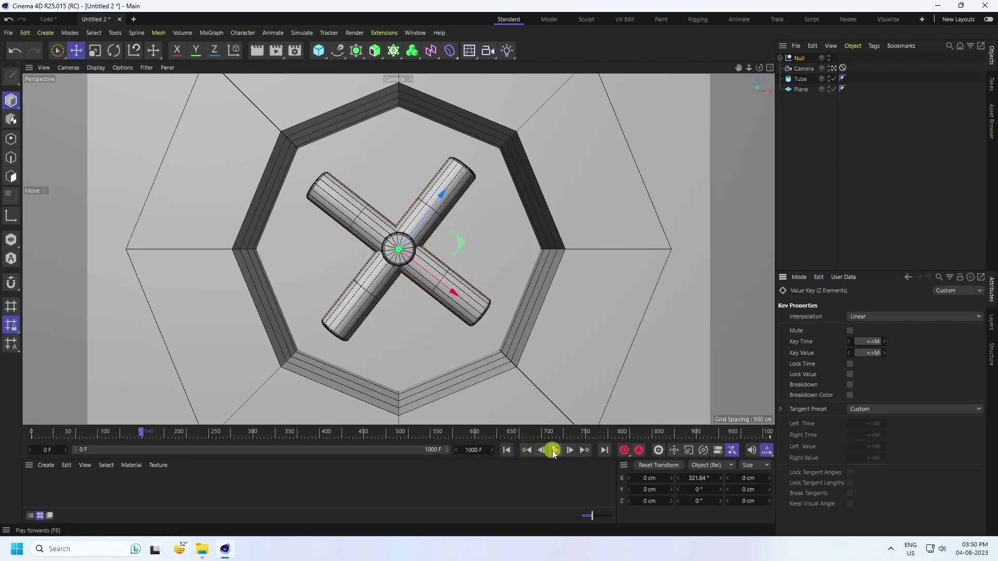
pyautogui.click(508, 450)
# Keyframe the tube's heading rotation at -2160° on frame 0 and 0° on frame 1000
pyautogui.click(627, 177)
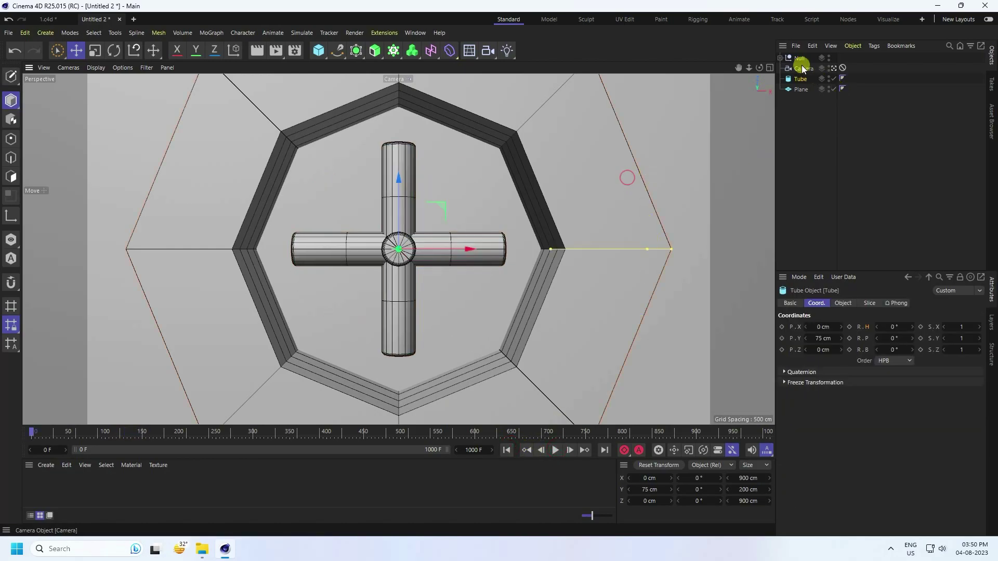
pyautogui.click(895, 327)
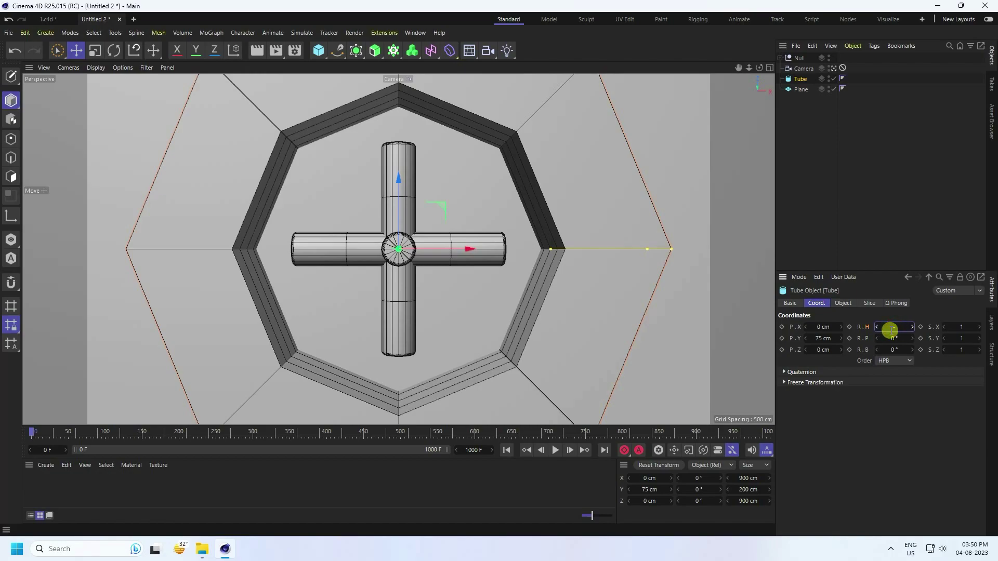
pyautogui.click(850, 327)
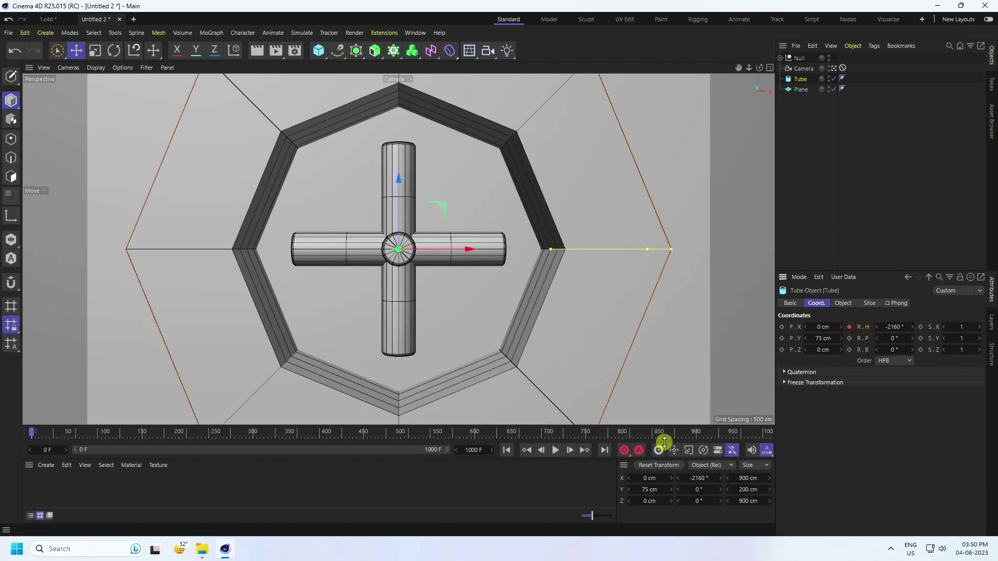
pyautogui.click(604, 450)
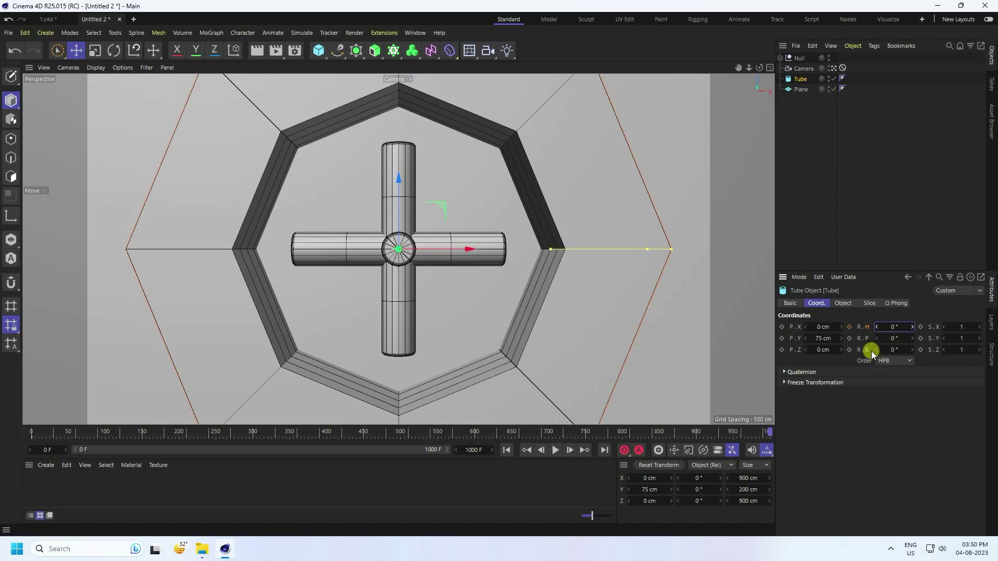
pyautogui.click(849, 326)
# Set both of the tube's rotation keys to linear interpolation in the F-Curve timeline and close it
pyautogui.click(411, 32)
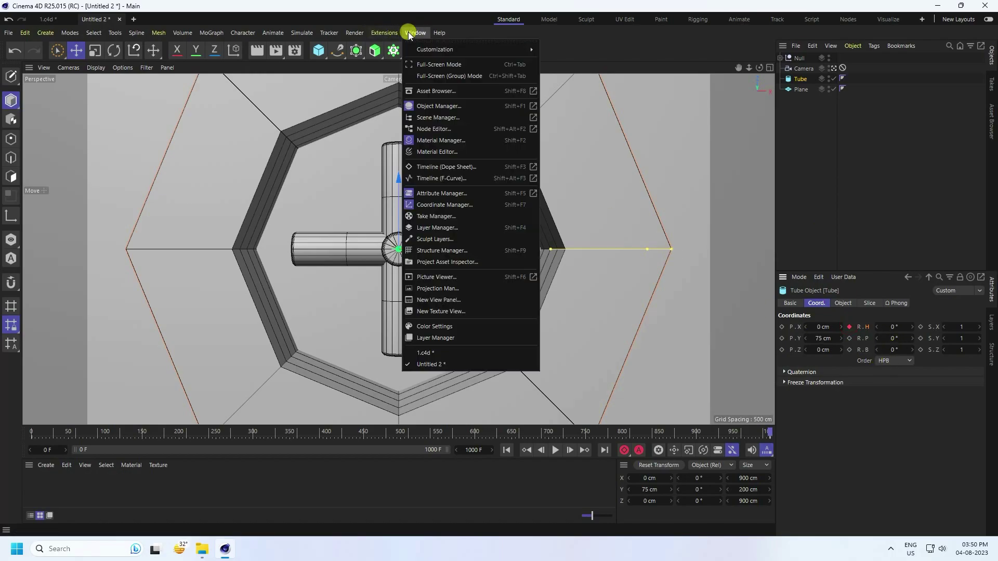
pyautogui.click(425, 180)
pyautogui.moveTo(400, 236); pyautogui.dragTo(752, 384)
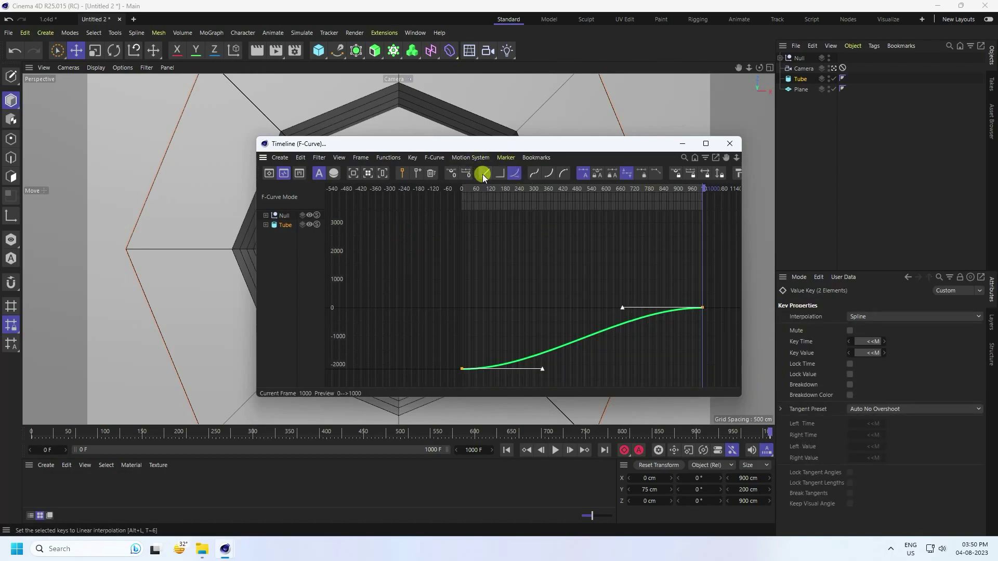
pyautogui.click(482, 173)
pyautogui.click(729, 143)
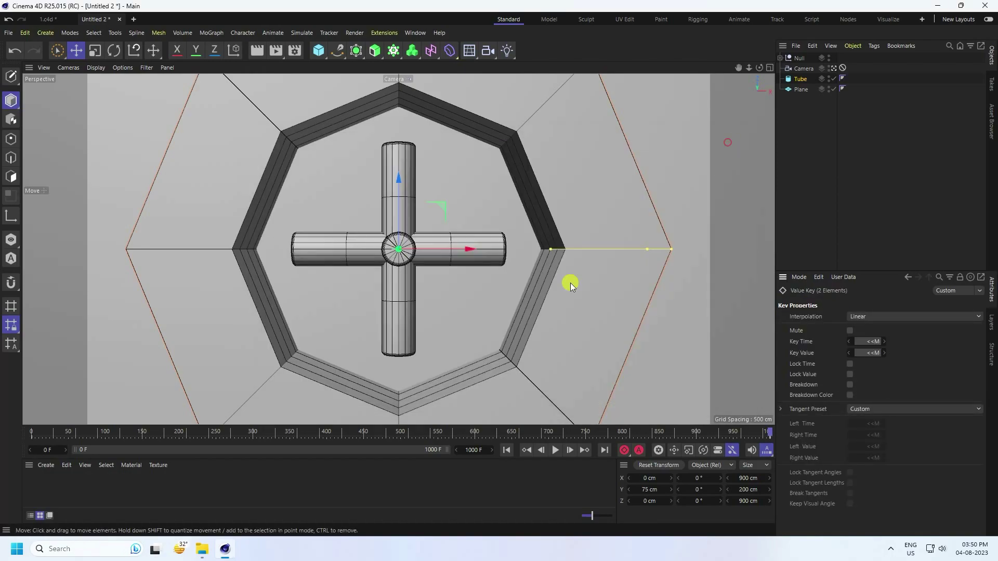
# Play the animation from the start to check the tube's rotation against the cross, and return to frame 0
pyautogui.click(506, 450)
pyautogui.click(555, 451)
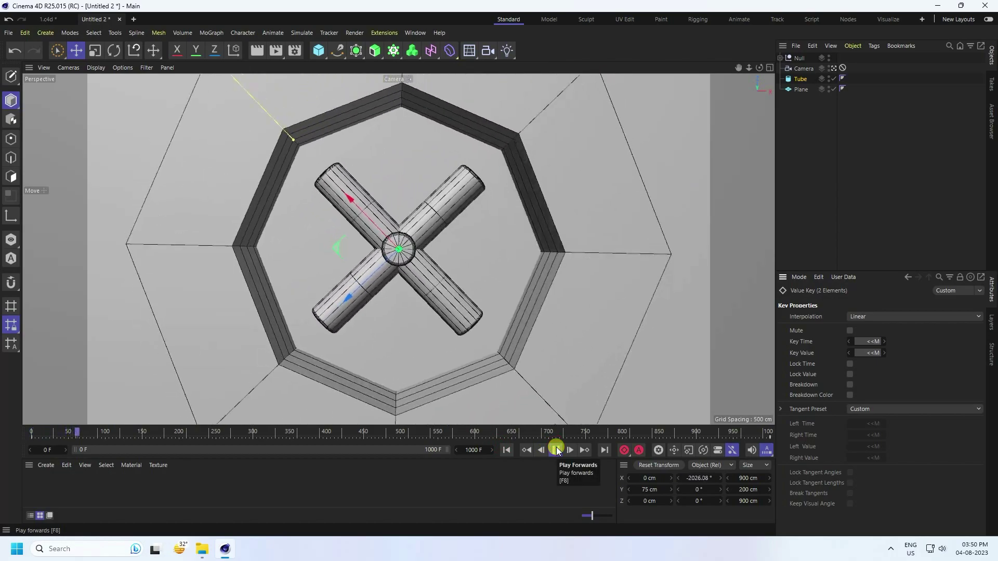
pyautogui.click(555, 450)
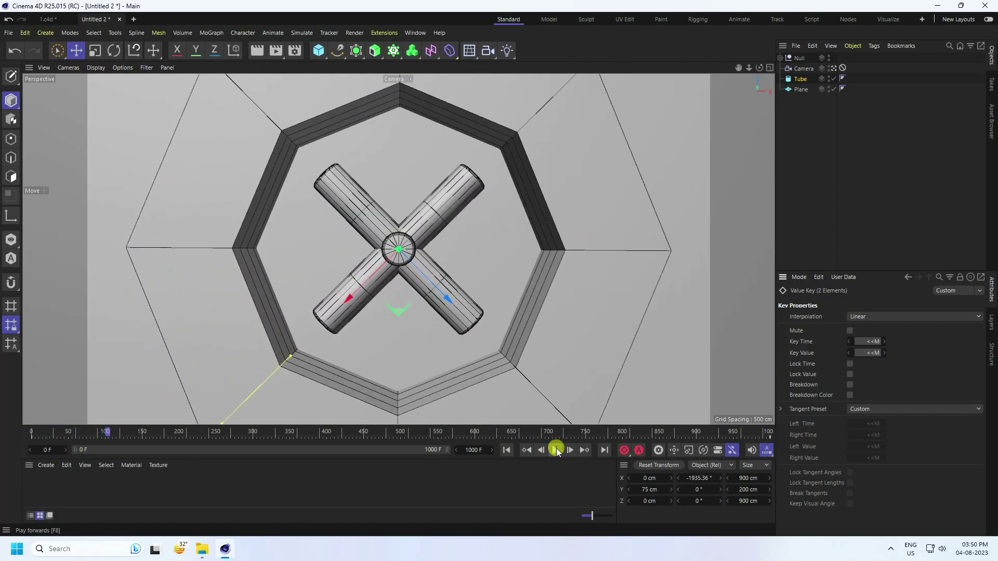
pyautogui.click(508, 451)
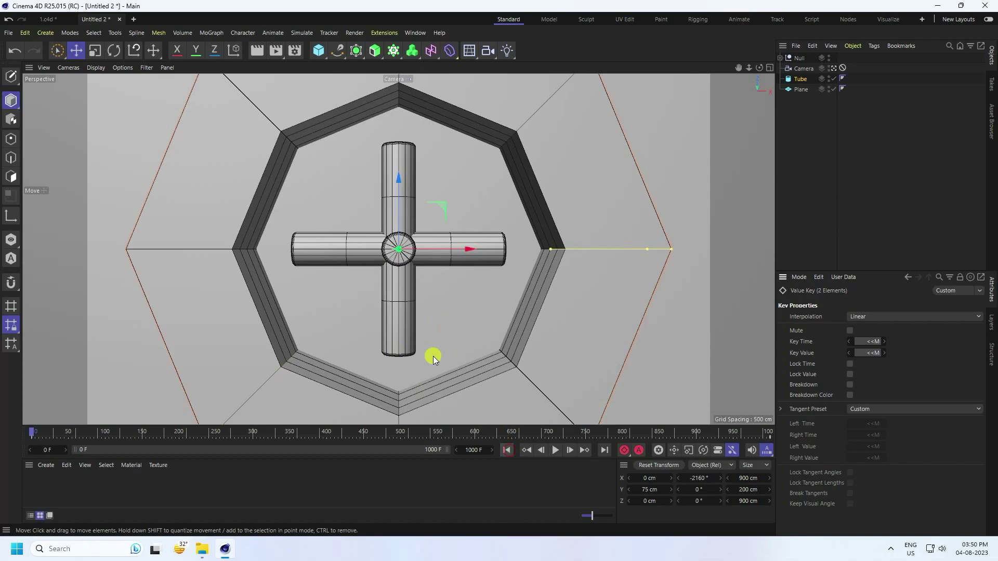
# Swap the tube's rotation keys so 0° is on frame 0 and -2160° on frame 1000, and play the animation
pyautogui.click(801, 79)
pyautogui.click(769, 437)
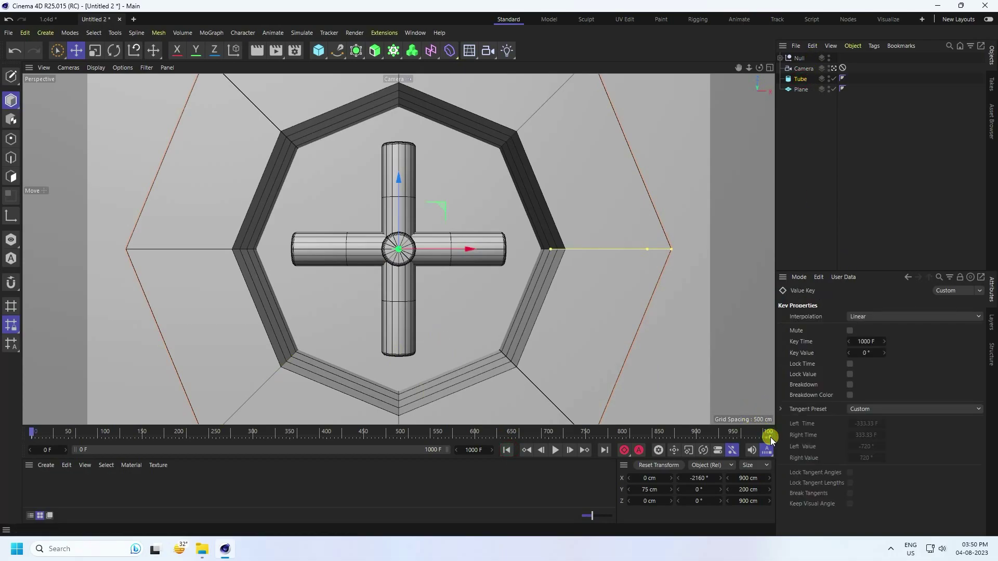
pyautogui.moveTo(769, 437); pyautogui.dragTo(257, 451)
pyautogui.moveTo(446, 451); pyautogui.dragTo(216, 450)
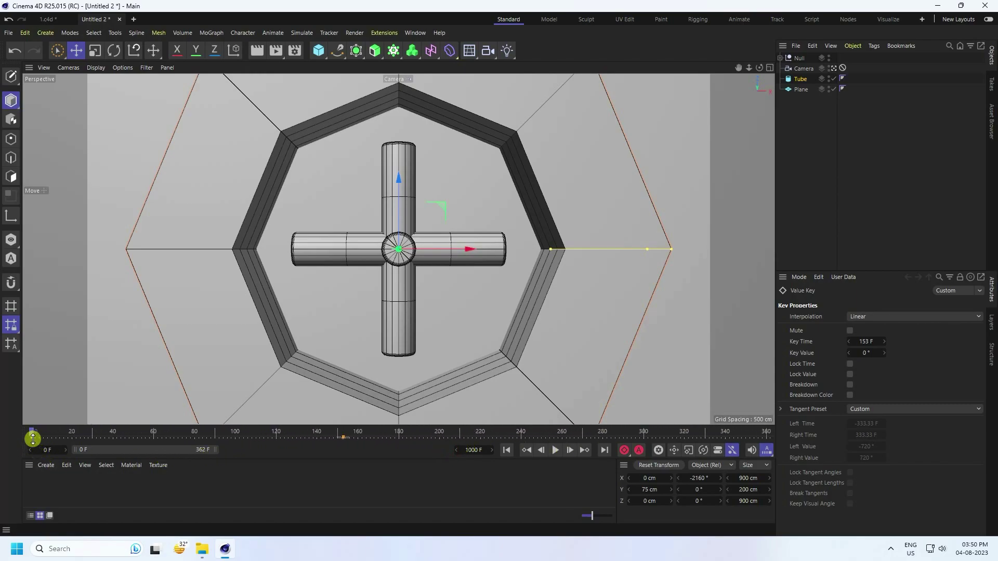
pyautogui.moveTo(30, 438); pyautogui.dragTo(374, 431)
pyautogui.moveTo(648, 426); pyautogui.dragTo(719, 431)
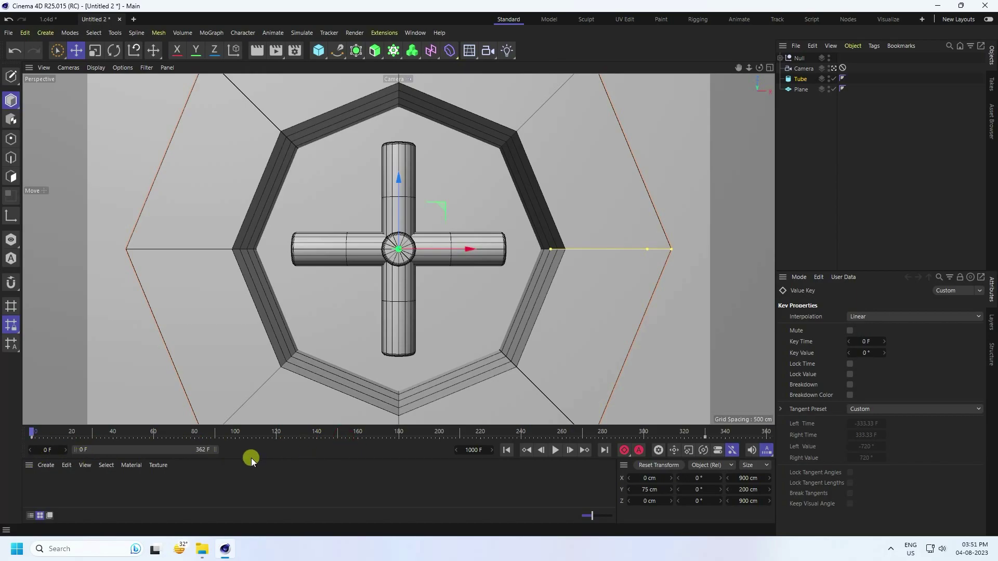
pyautogui.moveTo(214, 446); pyautogui.dragTo(461, 451)
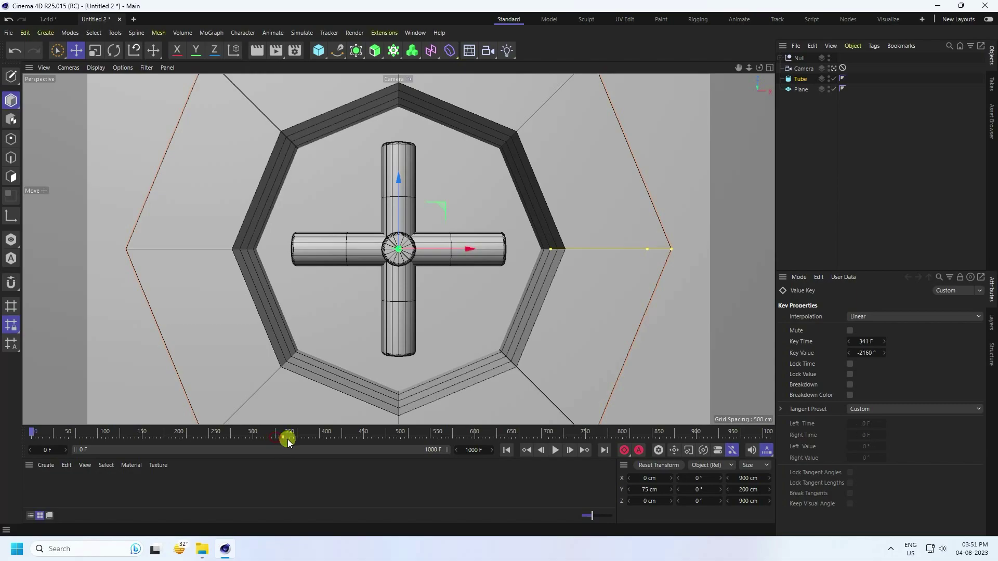
pyautogui.click(555, 450)
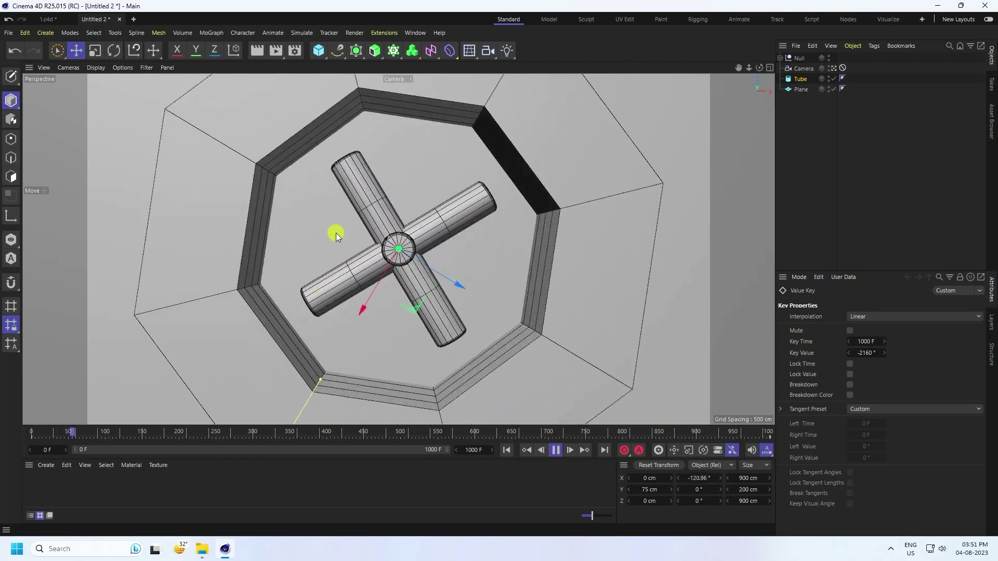
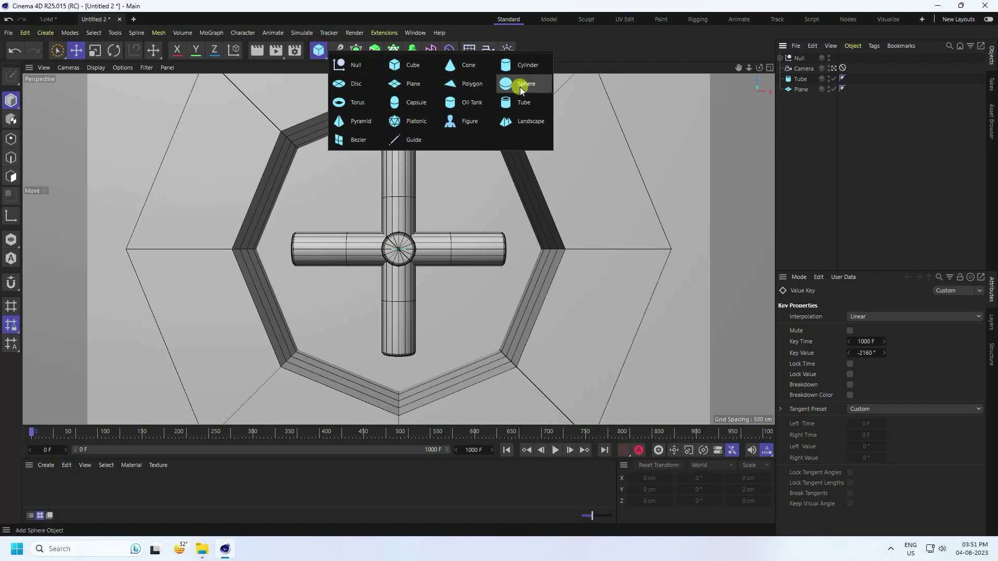
# Add a sphere and raise it to about 213 cm on the Y axis
pyautogui.click(520, 85)
pyautogui.middleClick(429, 239)
pyautogui.middleClick(248, 336)
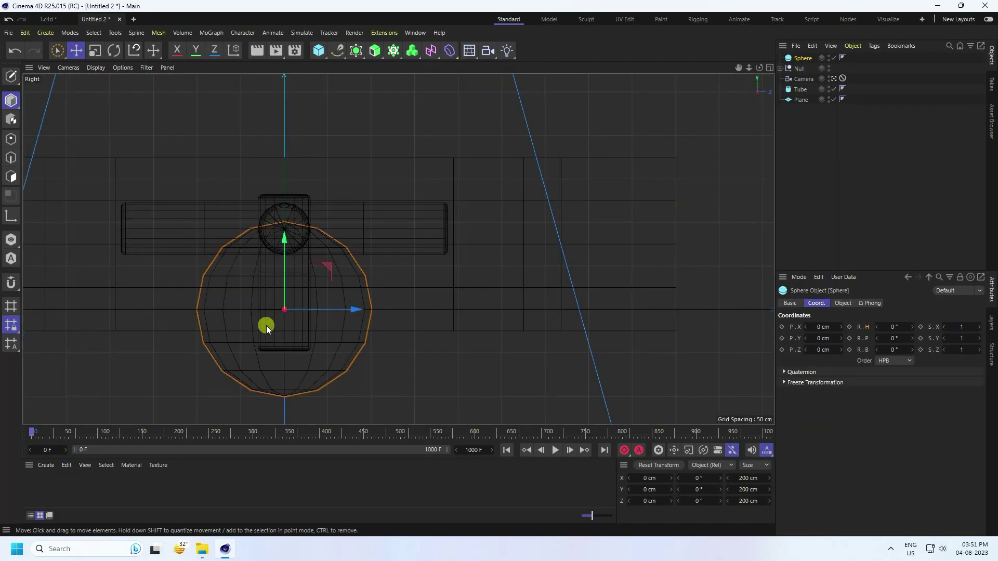
pyautogui.moveTo(285, 254); pyautogui.dragTo(295, 73)
pyautogui.middleClick(338, 330)
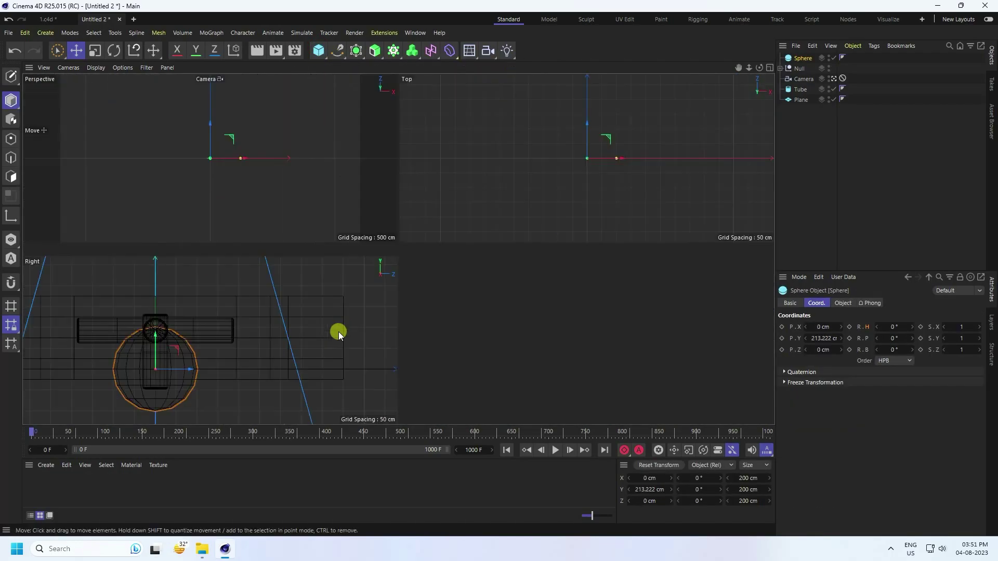
pyautogui.middleClick(239, 149)
# Set the sphere's radius to 70 cm, its segments to 14 and its type to Hexahedron
pyautogui.click(843, 303)
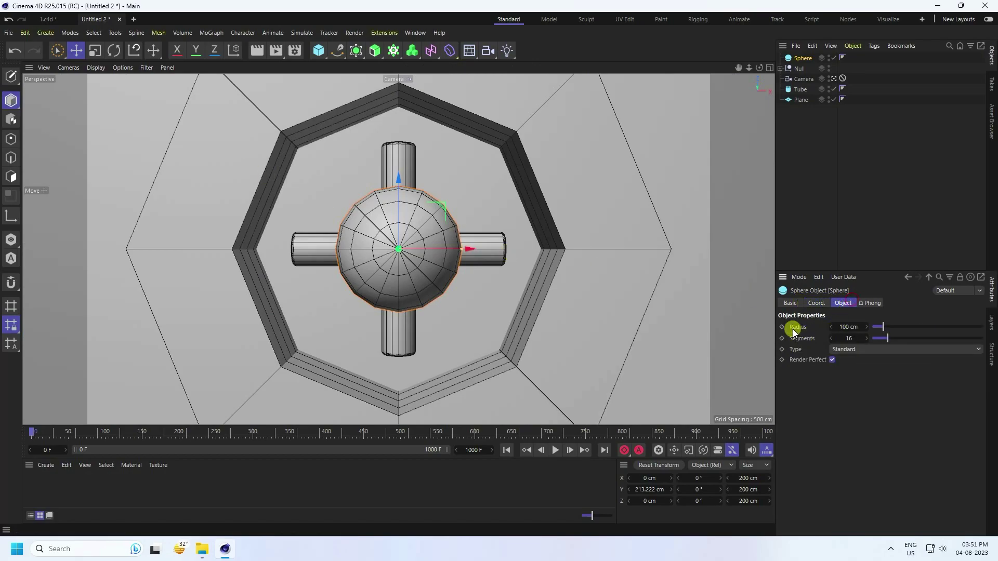
pyautogui.moveTo(854, 328); pyautogui.dragTo(865, 329)
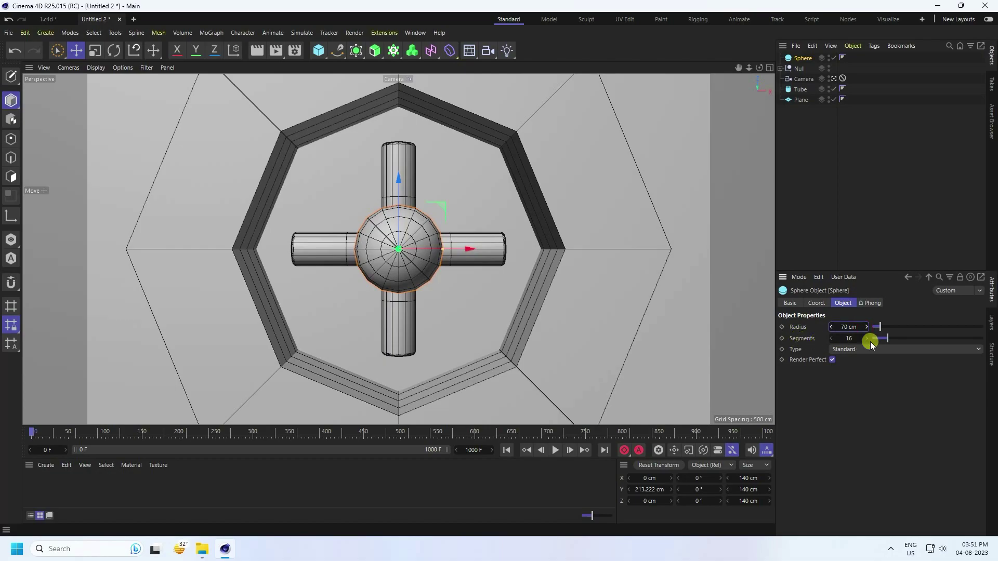
pyautogui.doubleClick(831, 338)
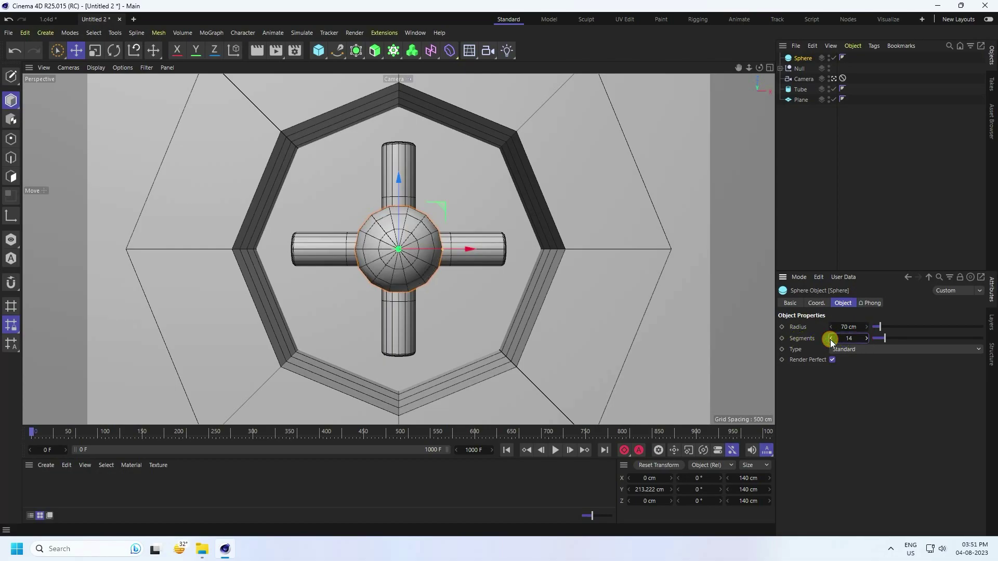
pyautogui.click(871, 347)
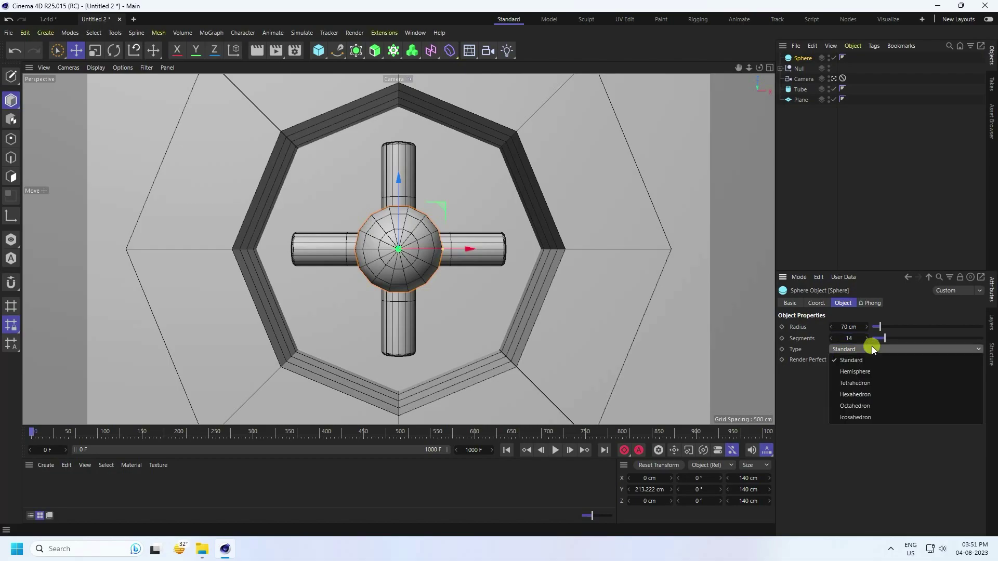
pyautogui.click(861, 394)
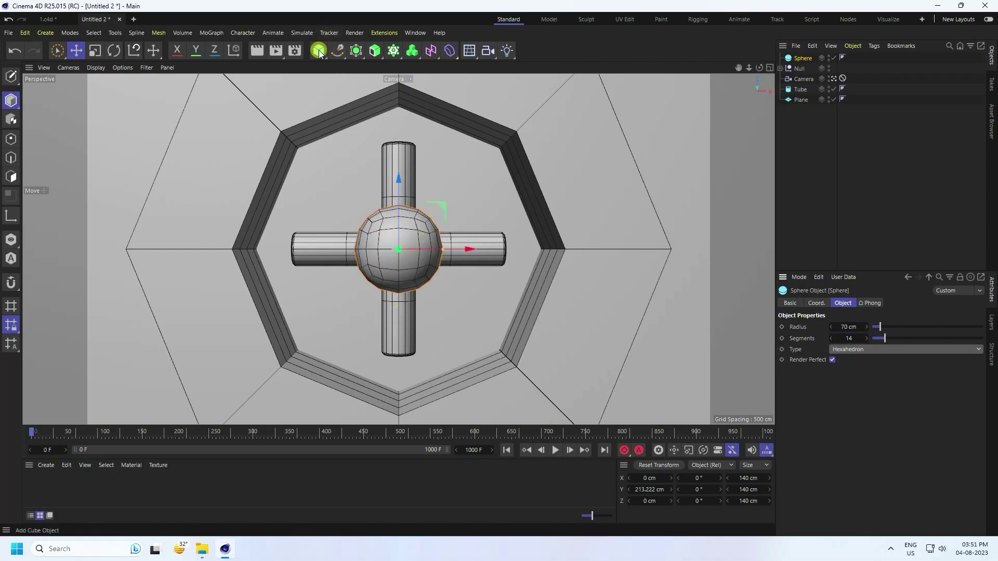
# Add a Cloner and make the sphere its child
pyautogui.click(358, 50)
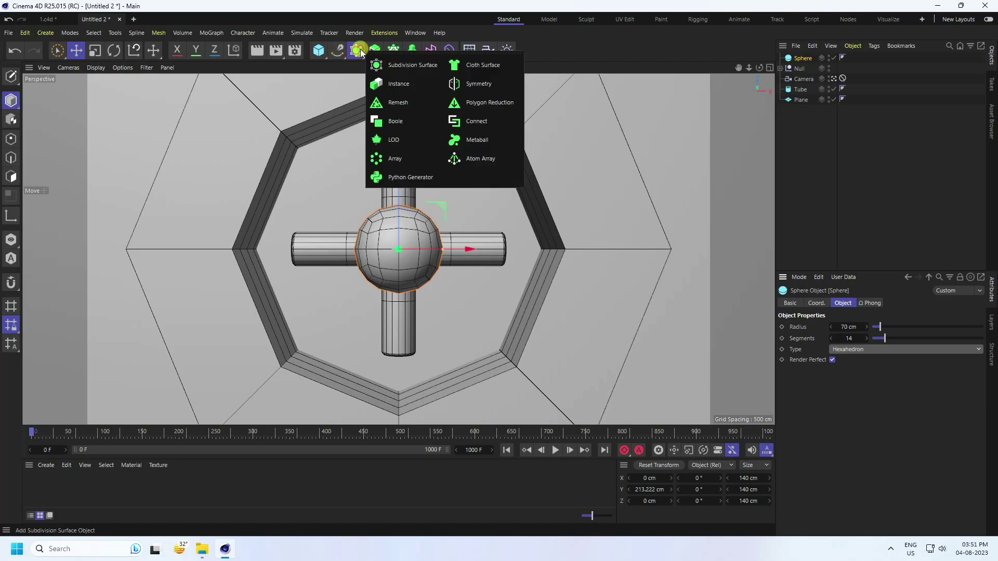
pyautogui.click(393, 51)
pyautogui.click(416, 66)
pyautogui.click(803, 69)
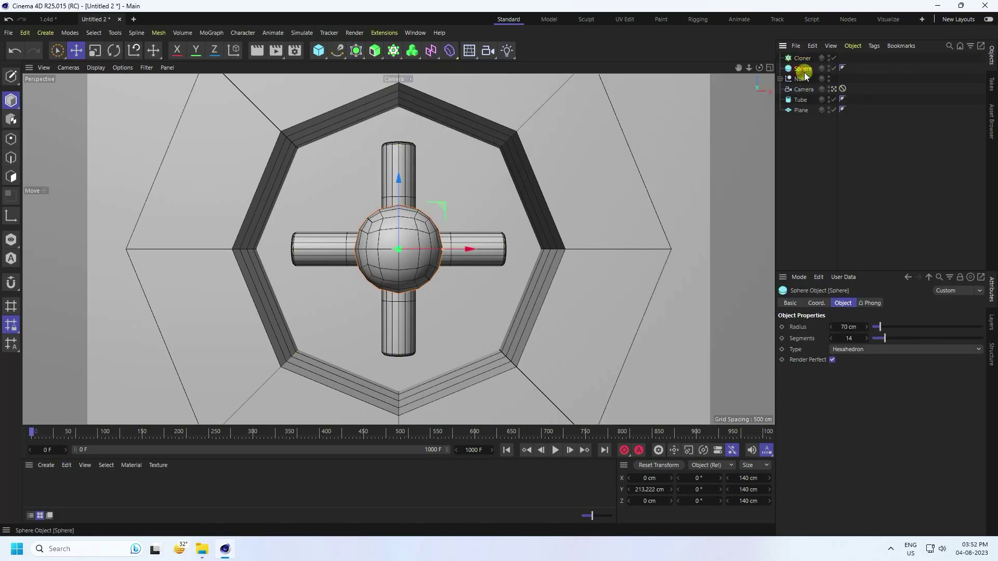
pyautogui.moveTo(801, 72); pyautogui.dragTo(799, 56)
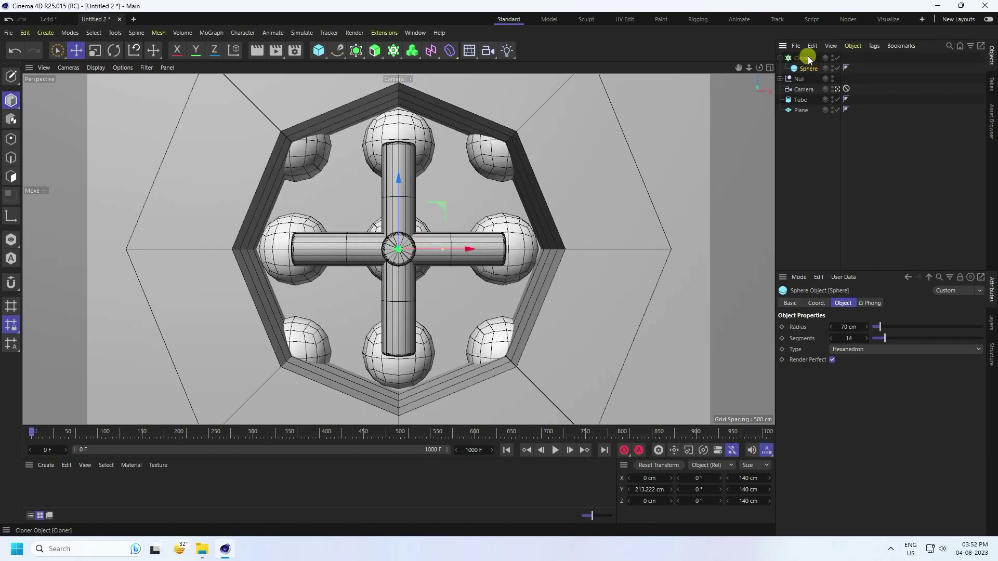
# Set the cloner to Radial mode with a count of 6 and a radius of 165 cm
pyautogui.click(799, 57)
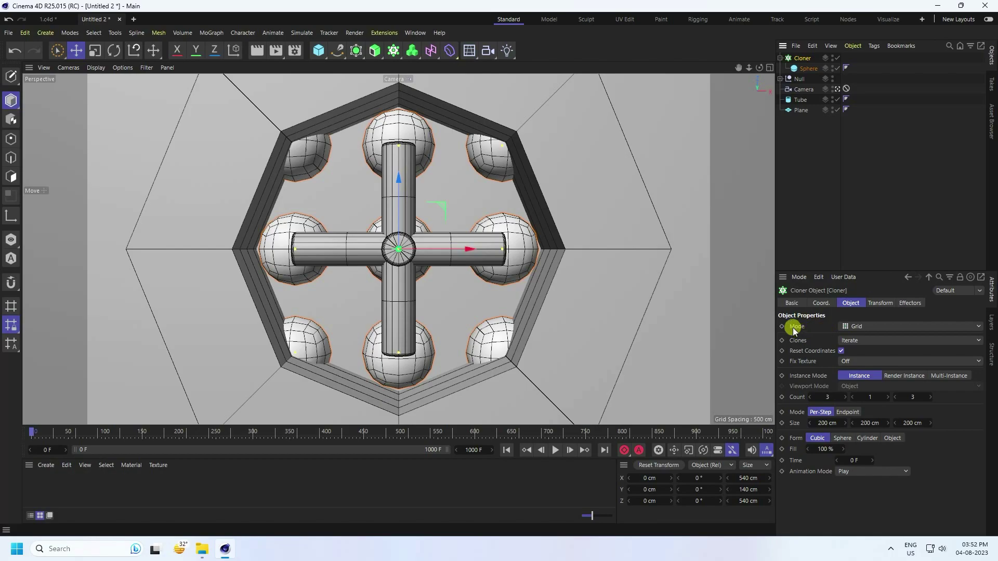
pyautogui.click(846, 326)
pyautogui.click(856, 360)
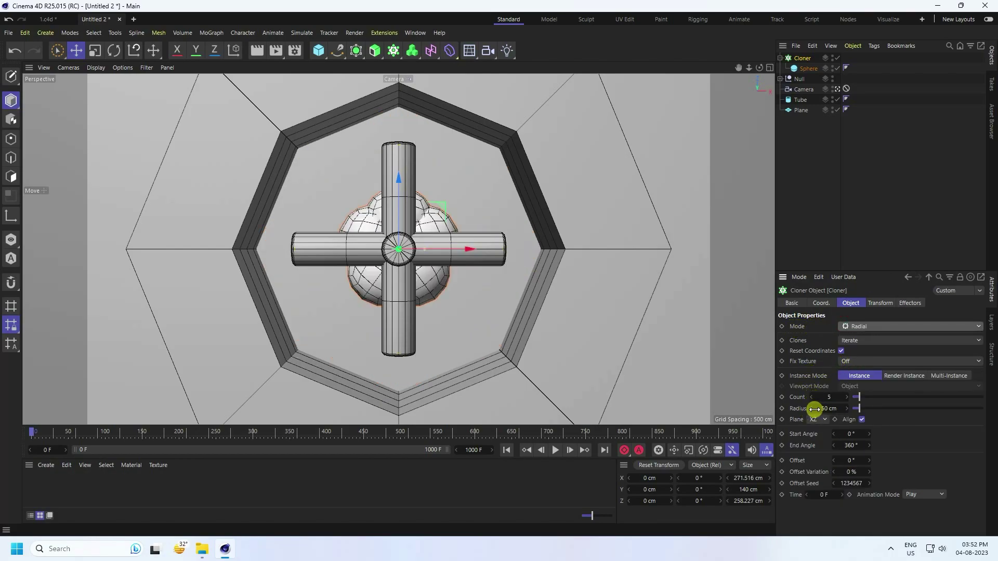
pyautogui.click(847, 397)
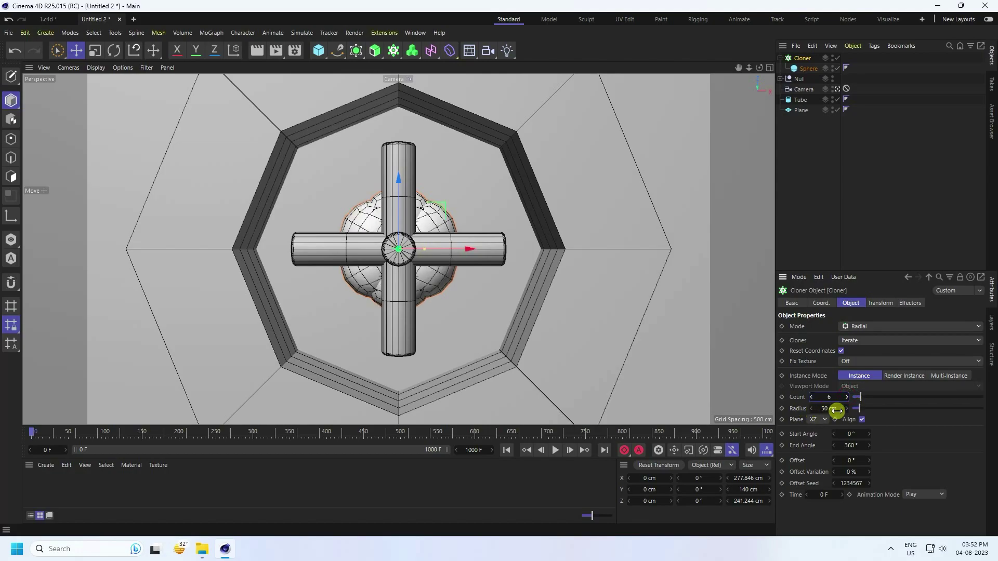
pyautogui.moveTo(861, 411); pyautogui.dragTo(870, 409)
pyautogui.click(829, 409)
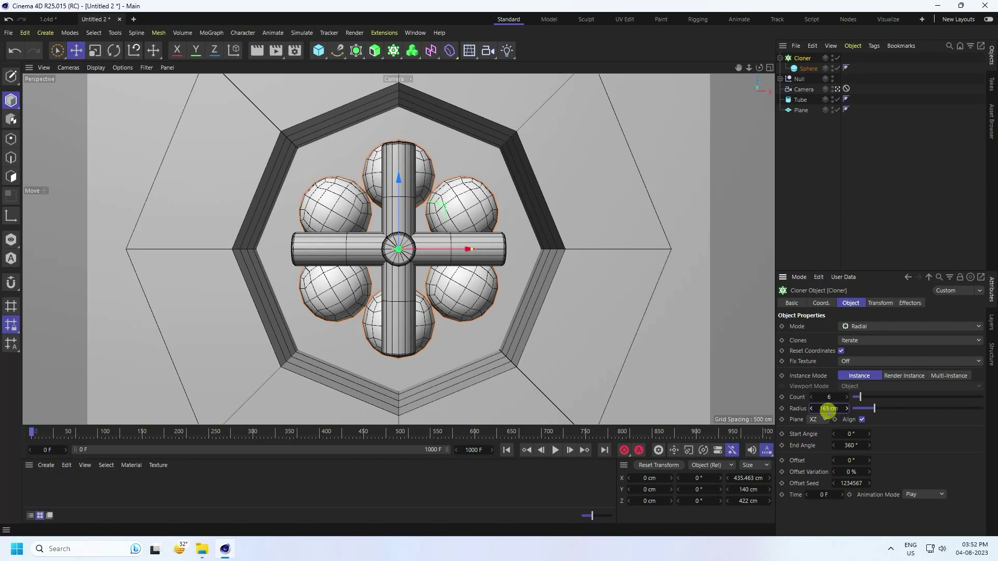
pyautogui.press('Return')
# Raise the cloner to about 259 cm on the Y axis and increase its clone count to 7
pyautogui.middleClick(435, 300)
pyautogui.middleClick(436, 300)
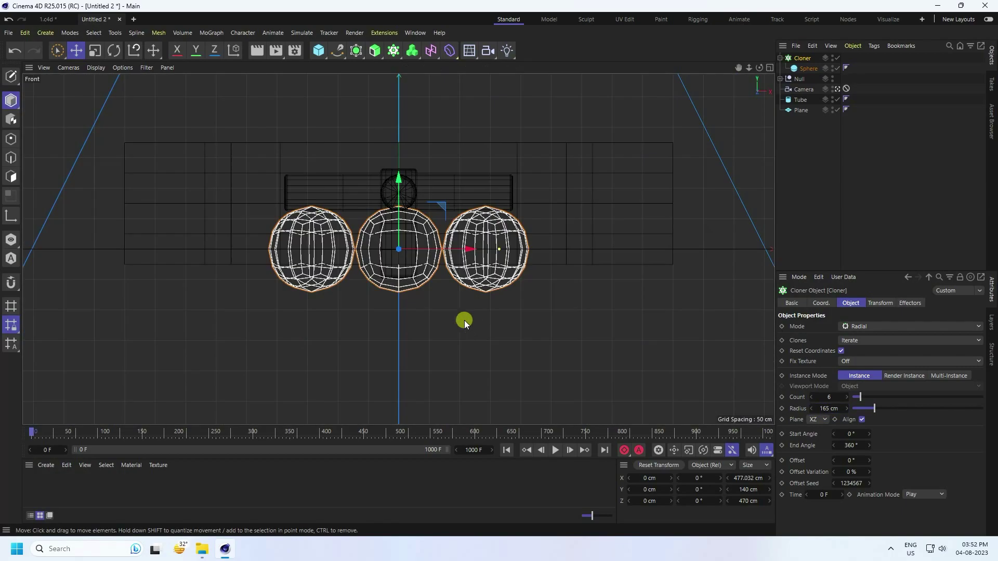
pyautogui.moveTo(401, 188)
pyautogui.mouseDown()
pyautogui.moveTo(410, 108)
pyautogui.moveTo(499, 269)
pyautogui.moveTo(401, 186)
pyautogui.mouseUp()
pyautogui.middleClick(404, 238)
pyautogui.middleClick(259, 204)
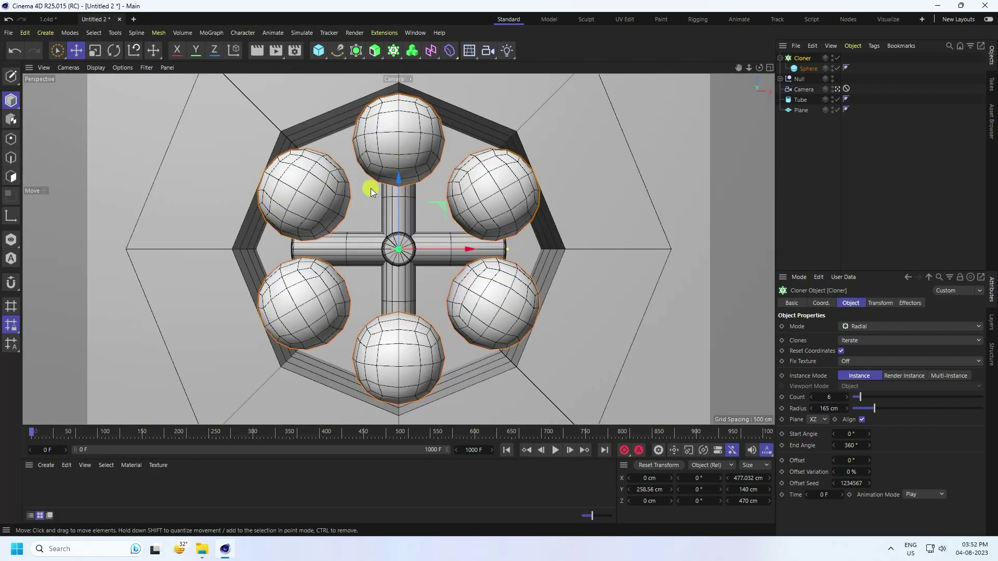
pyautogui.click(847, 398)
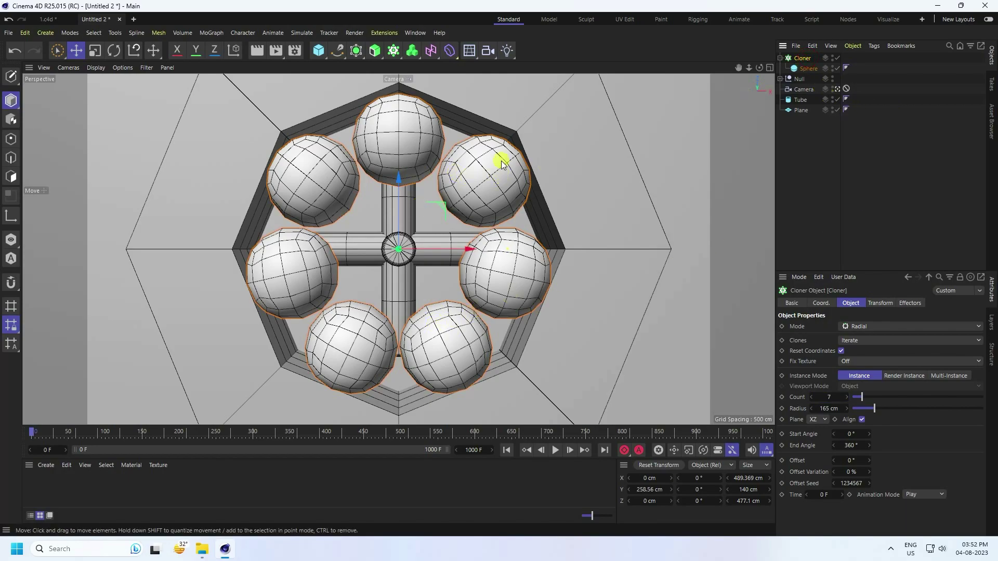
# Apply a Soft Body simulation tag to the cloner
pyautogui.rightClick(803, 58)
pyautogui.moveTo(830, 148)
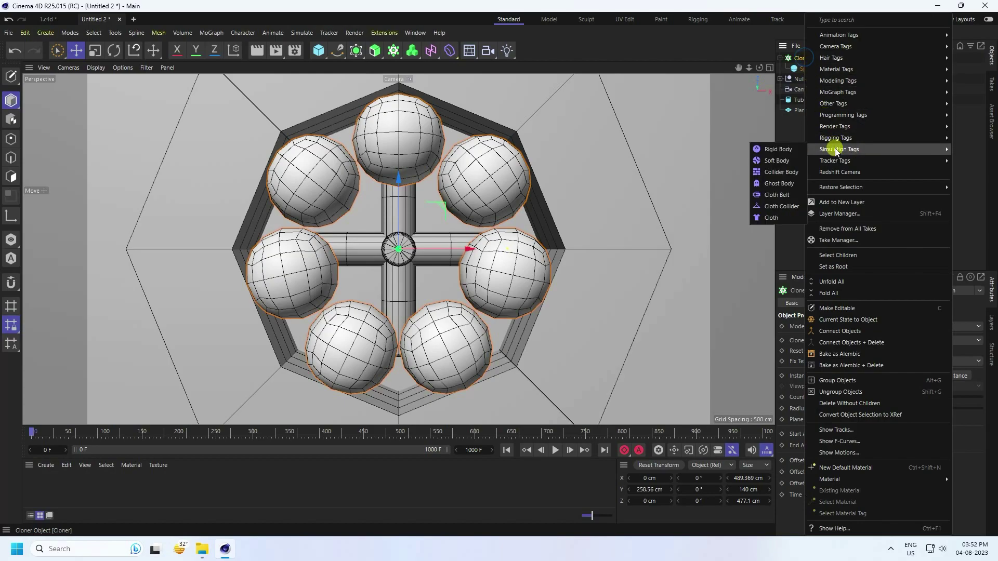
pyautogui.click(777, 161)
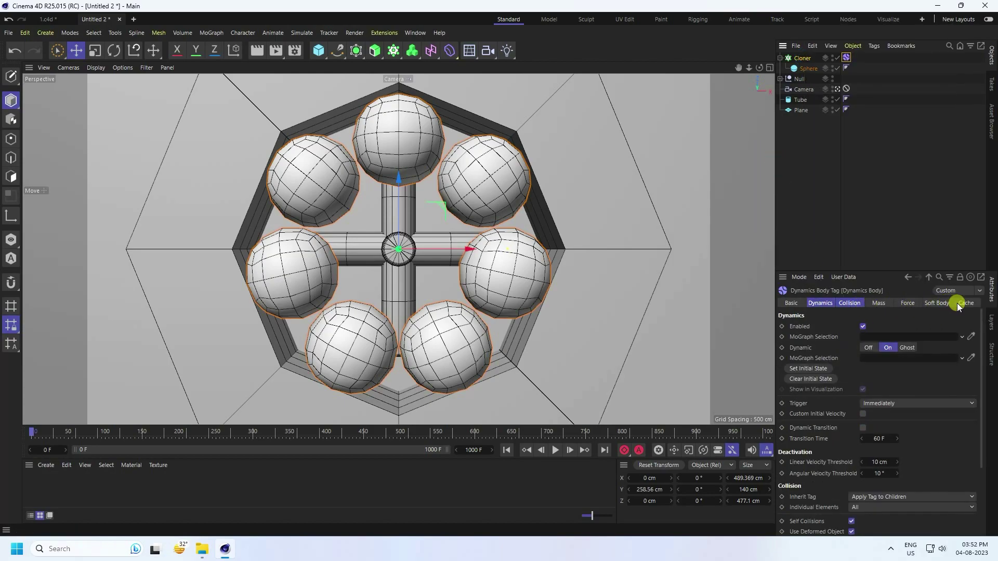
# Set the soft body's structural, shear and flexion spring damping to 0%
pyautogui.click(935, 303)
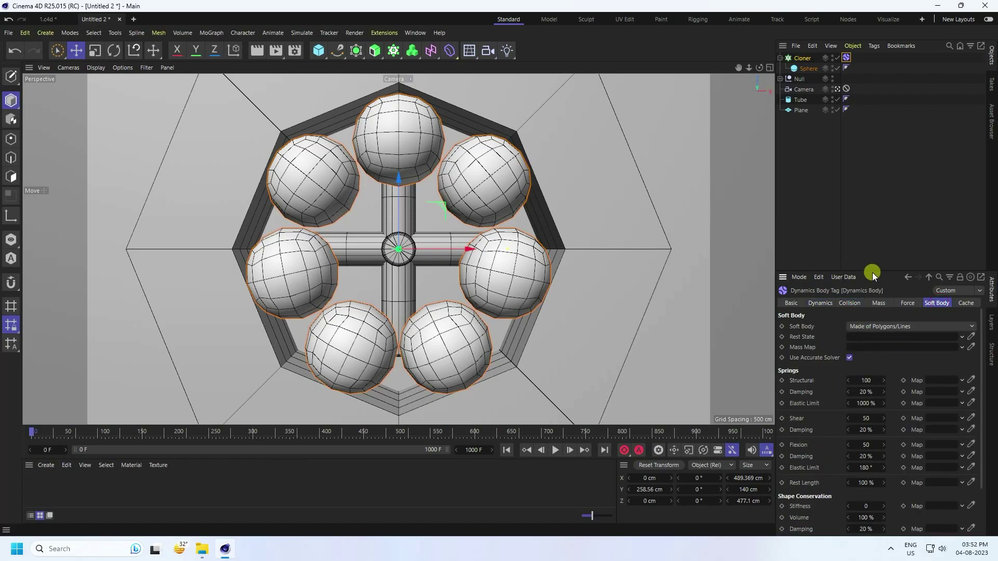
pyautogui.moveTo(873, 272); pyautogui.dragTo(869, 116)
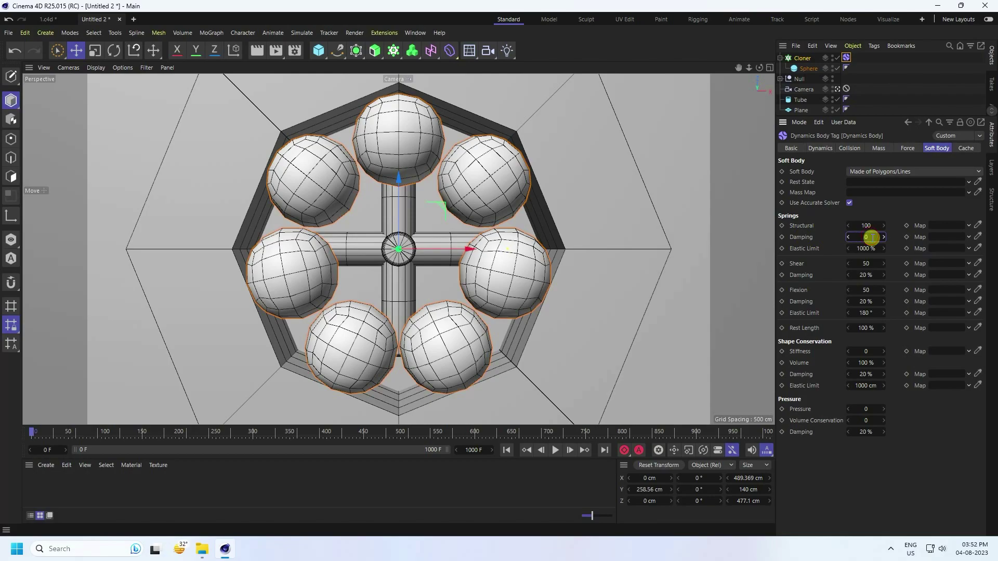
pyautogui.click(869, 276)
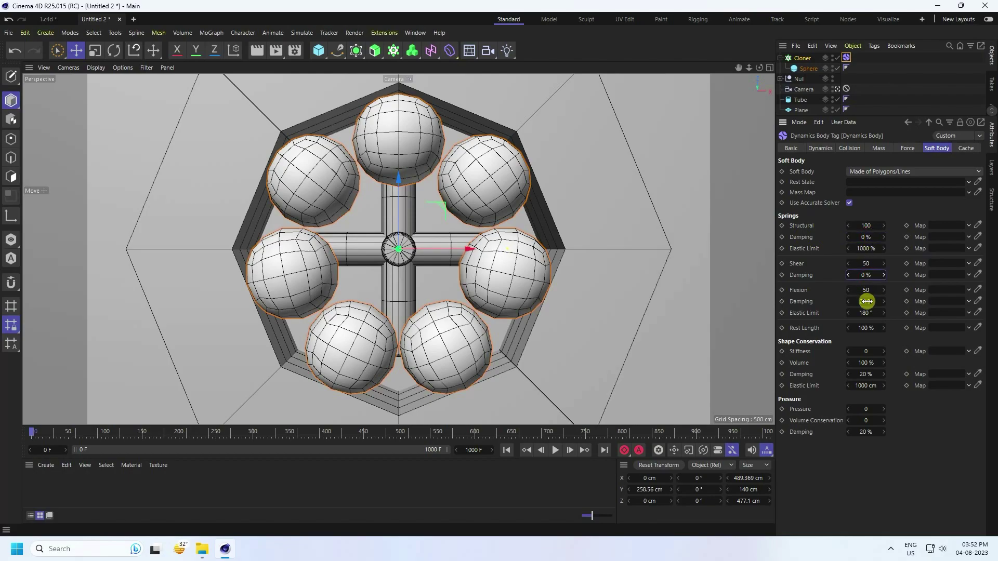
pyautogui.click(867, 301)
pyautogui.write('0')
pyautogui.press('Return')
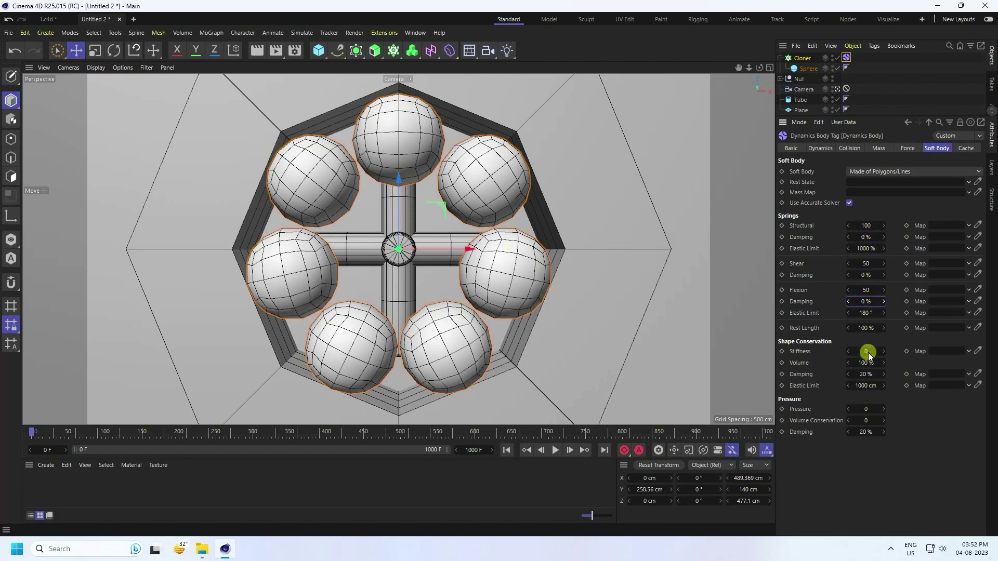
# Set the soft body's shape conservation damping and pressure damping to 0%
pyautogui.click(865, 374)
pyautogui.write('0')
pyautogui.press('Return')
pyautogui.click(864, 433)
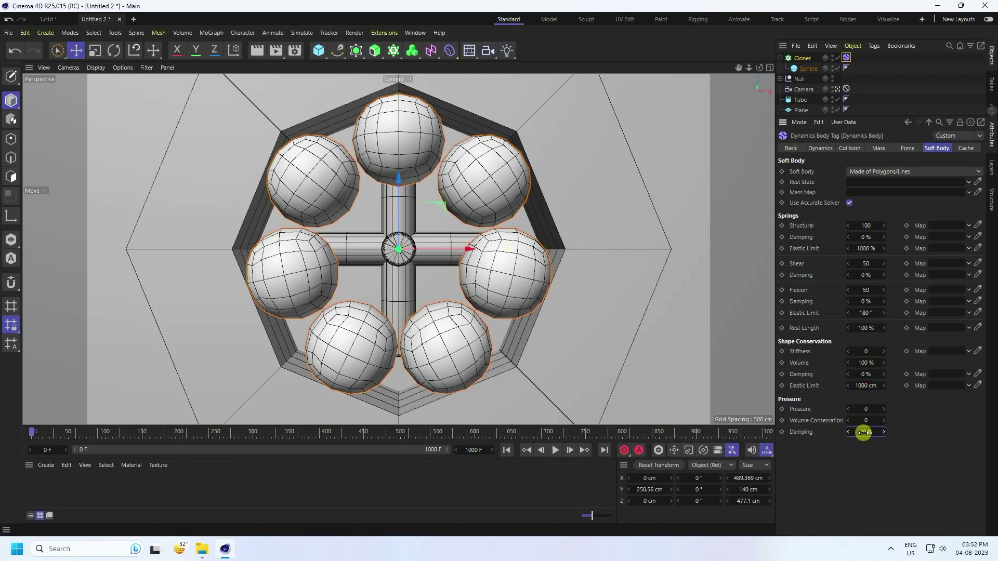
pyautogui.write('0')
pyautogui.press('Return')
# Set the soft body's stiffness to 1, rest length to 110% and pressure to 1
pyautogui.click(863, 352)
pyautogui.click(862, 328)
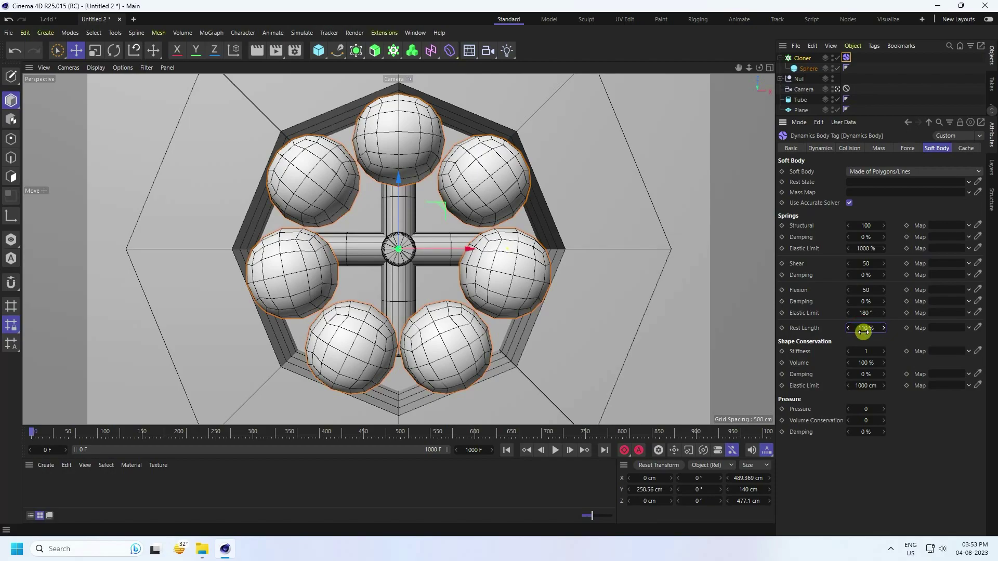
pyautogui.click(866, 409)
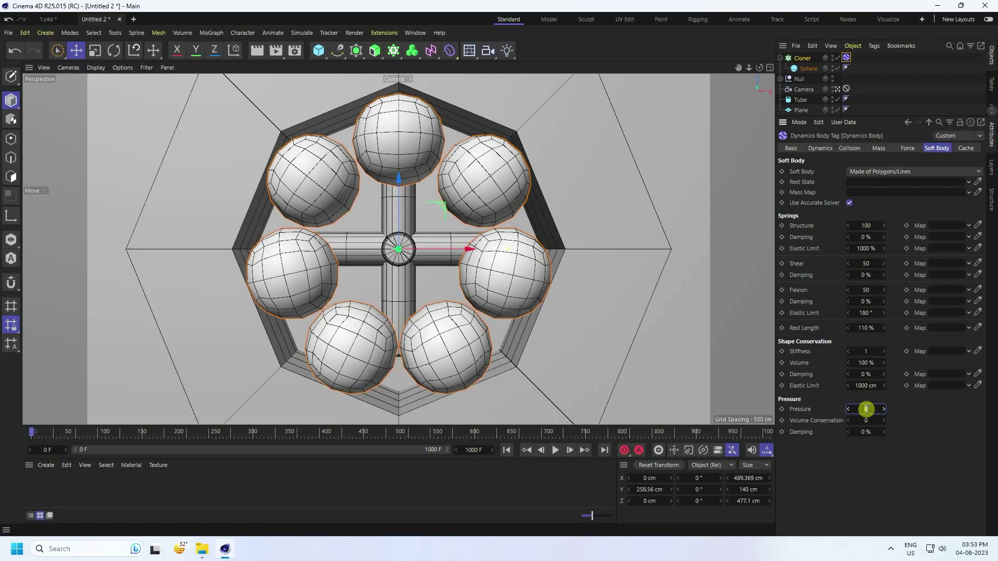
pyautogui.write('1')
# Apply a Collider Body tag with 100% bounce and 20% friction to the tube, and copy it to the plane and the null
pyautogui.moveTo(888, 115); pyautogui.dragTo(884, 179)
pyautogui.click(801, 111)
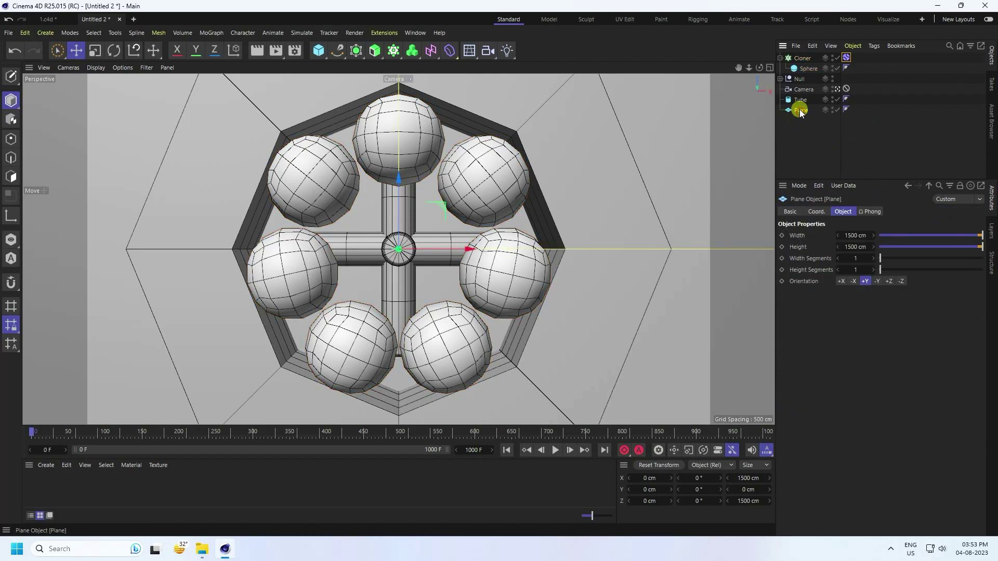
pyautogui.click(798, 99)
pyautogui.rightClick(800, 101)
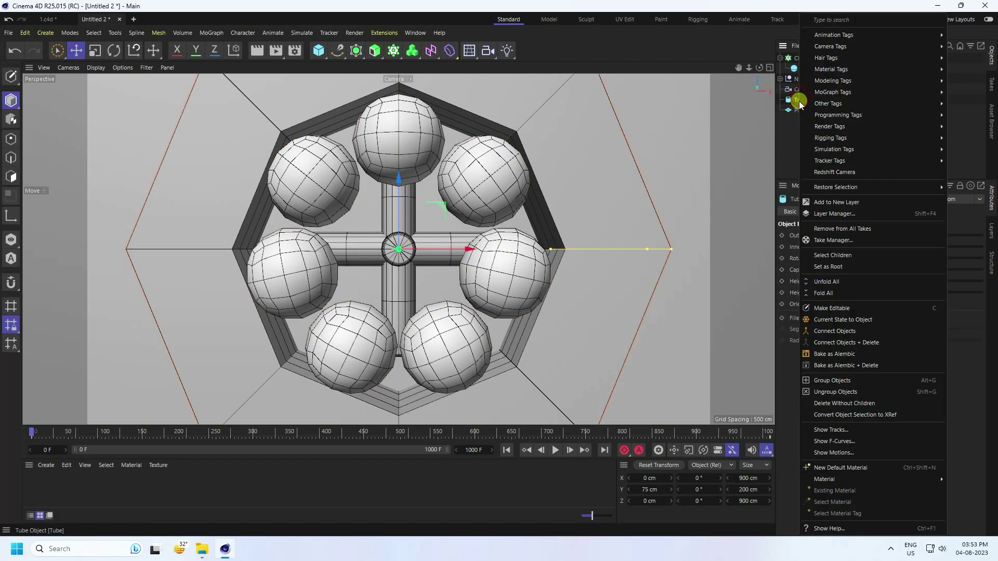
pyautogui.moveTo(824, 153)
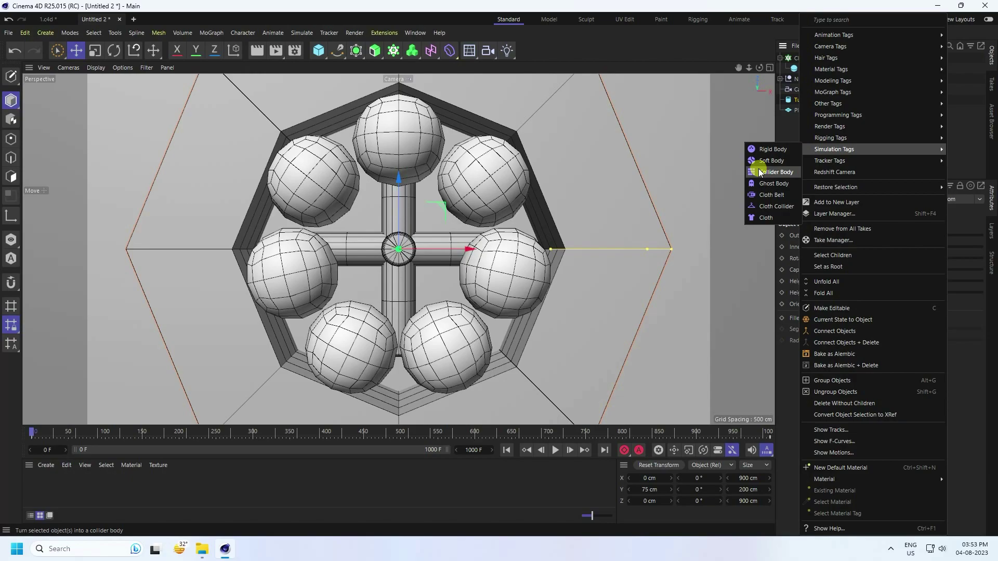
pyautogui.click(774, 173)
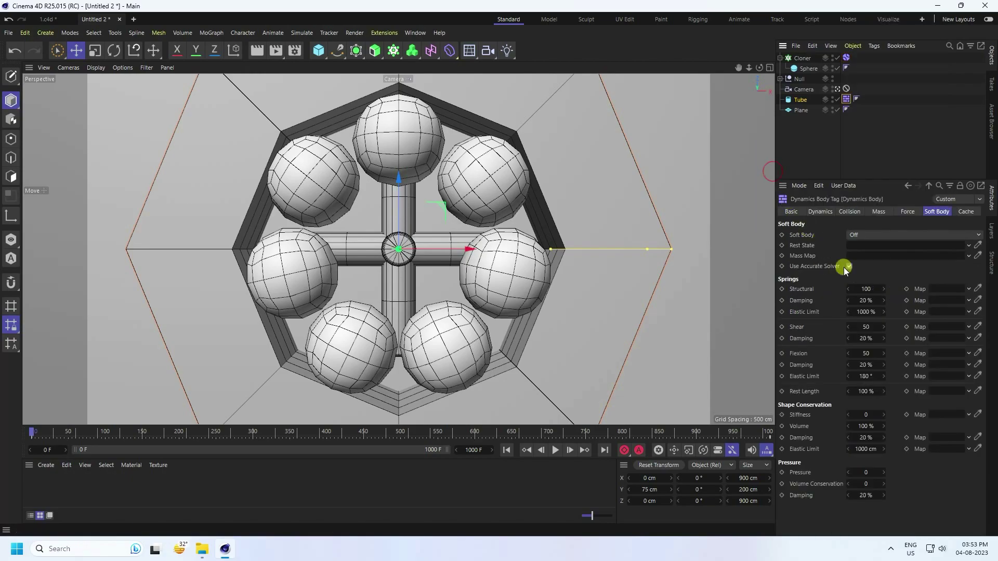
pyautogui.click(853, 212)
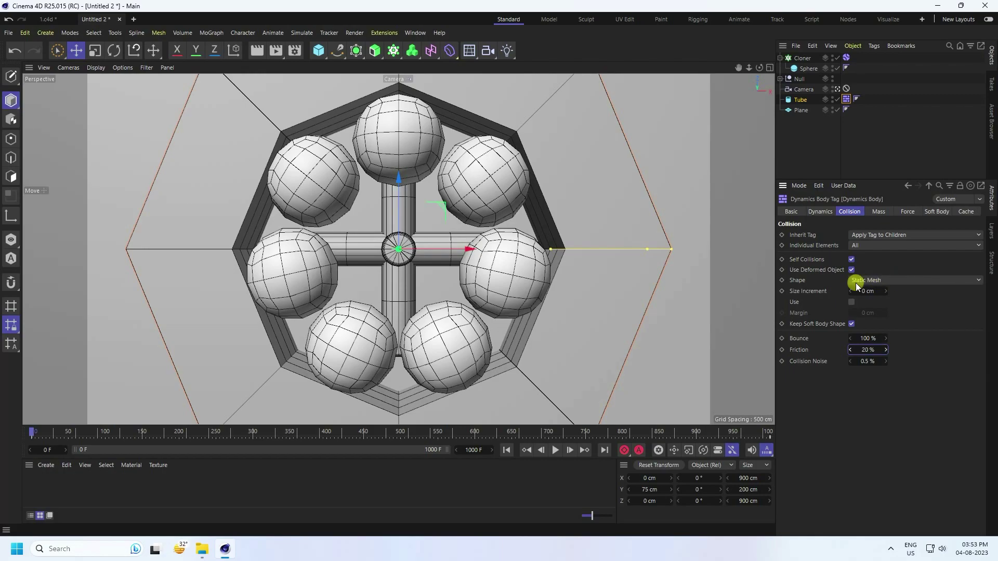
pyautogui.click(845, 100)
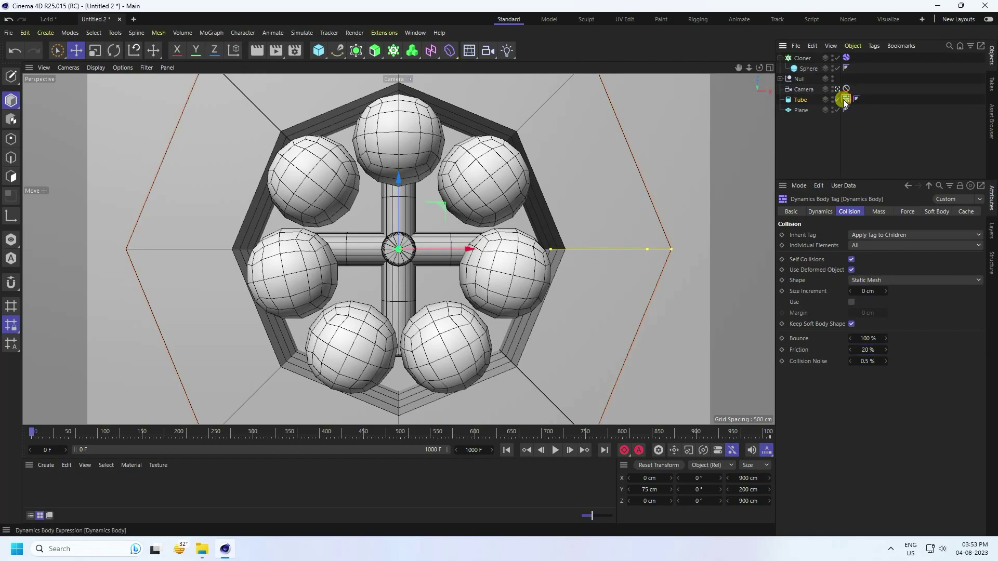
pyautogui.keyDown('ctrl'); pyautogui.moveTo(846, 100); pyautogui.dragTo(851, 111); pyautogui.keyUp('ctrl')
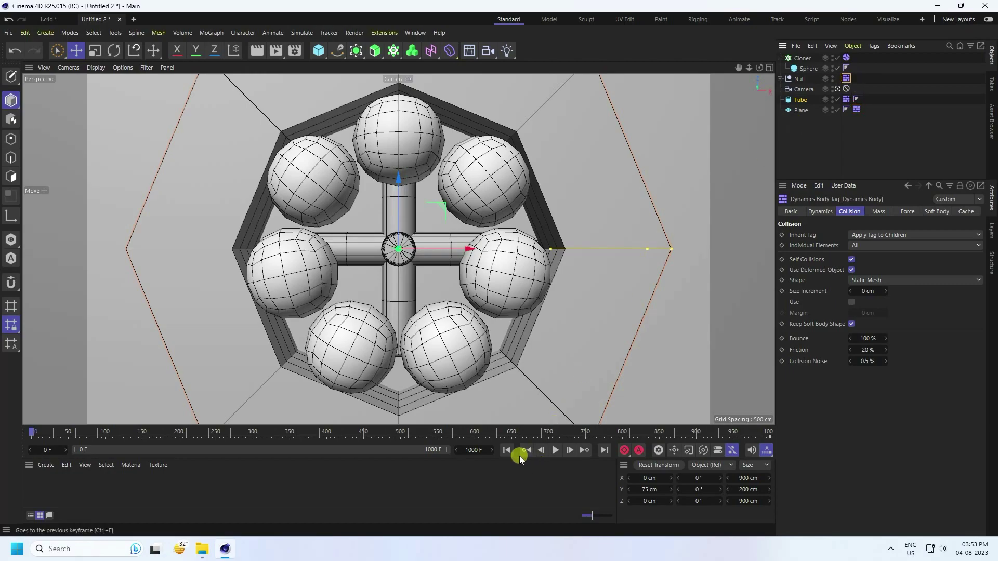
# Play the soft-body simulation to check the collisions, and return to the first frame
pyautogui.click(551, 452)
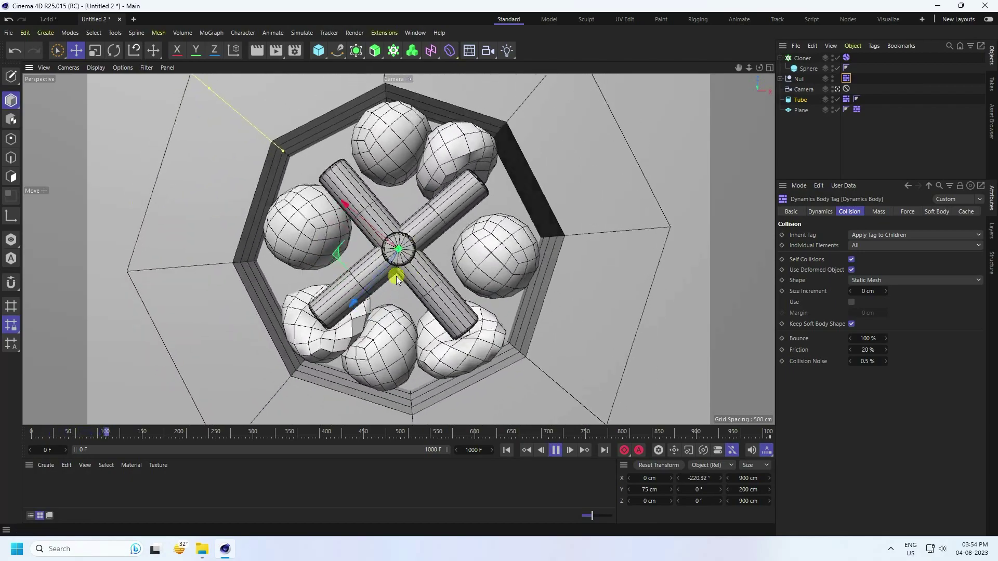
pyautogui.click(555, 450)
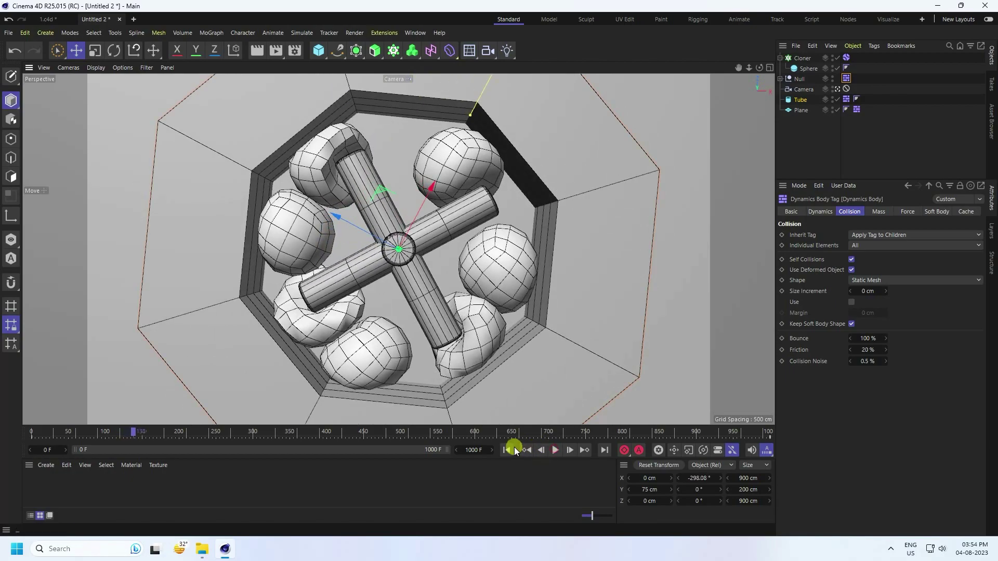
pyautogui.click(507, 450)
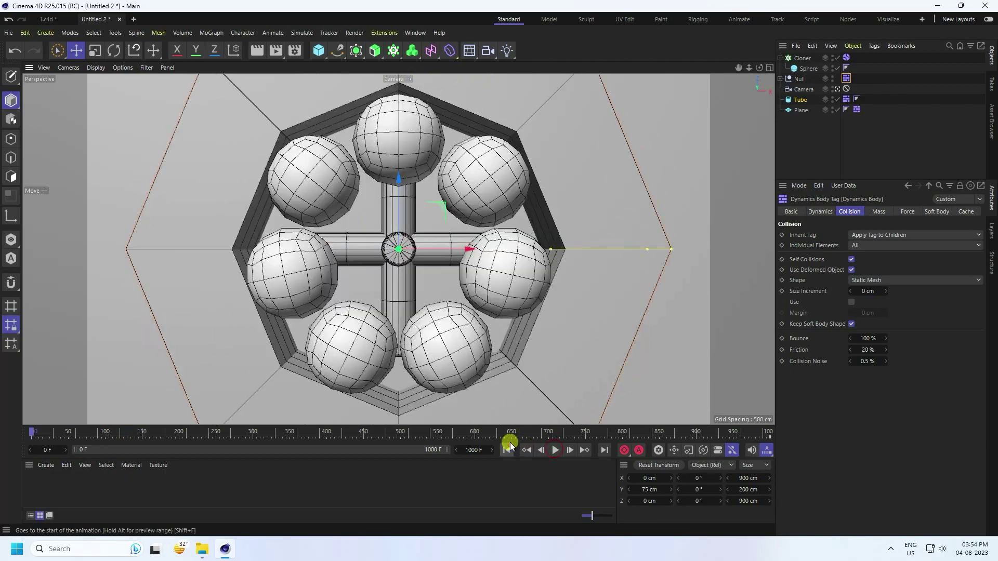
# Add a Subdivision Surface and nest the cloner inside it
pyautogui.click(375, 51)
pyautogui.click(410, 62)
pyautogui.click(802, 70)
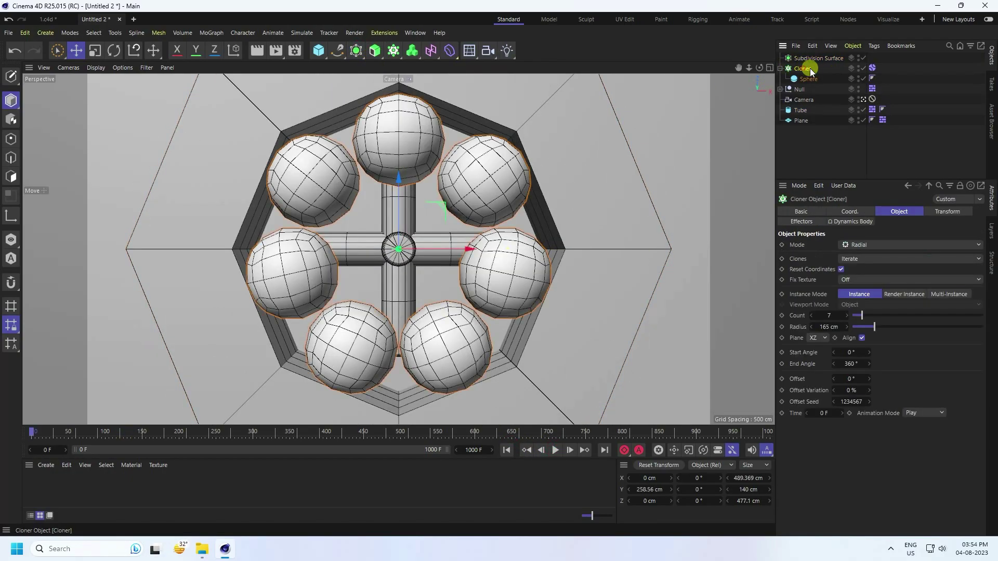
pyautogui.moveTo(803, 69); pyautogui.dragTo(805, 59)
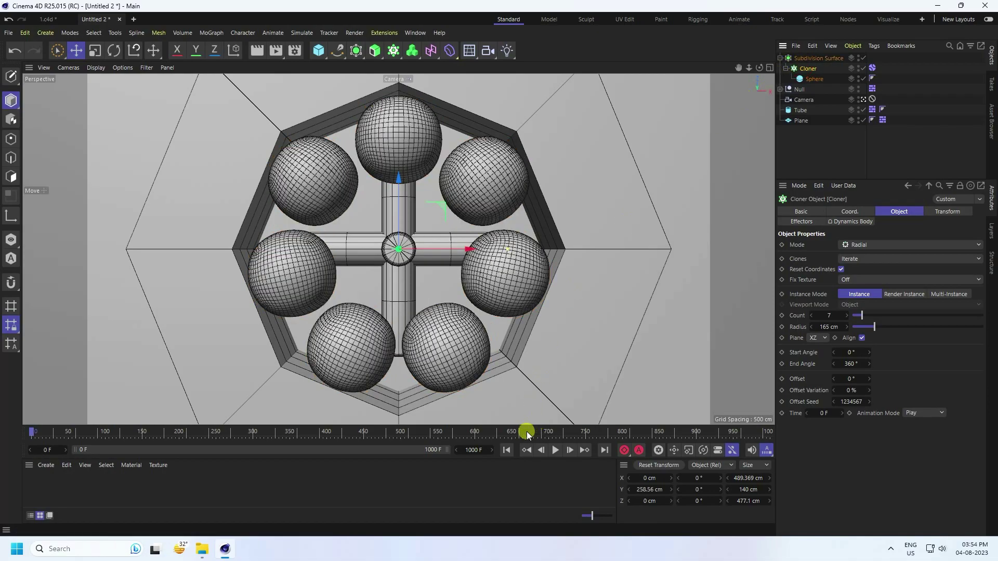
# Preview the simulation with the subdivided spheres and rewind to the start
pyautogui.click(553, 451)
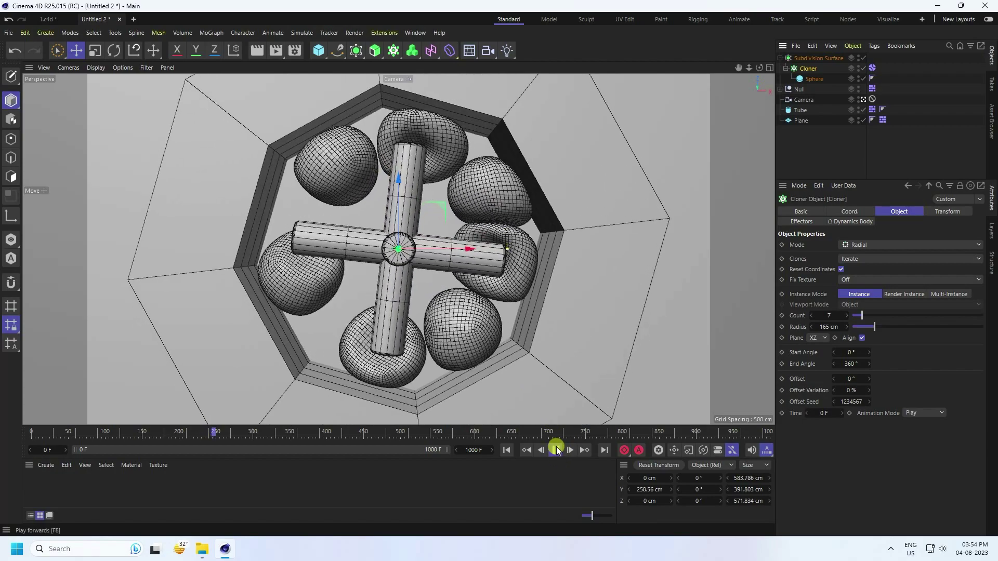
pyautogui.click(555, 450)
pyautogui.click(507, 450)
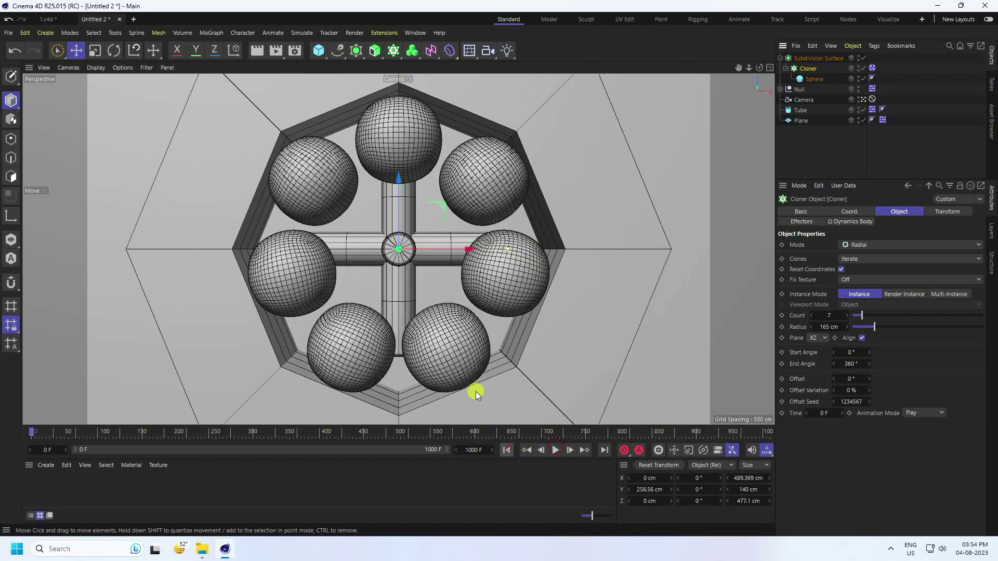
# Add a separate sphere with a 20 cm radius and 24 segments, and raise it to about 865 cm on the Y axis
pyautogui.click(326, 51)
pyautogui.click(526, 87)
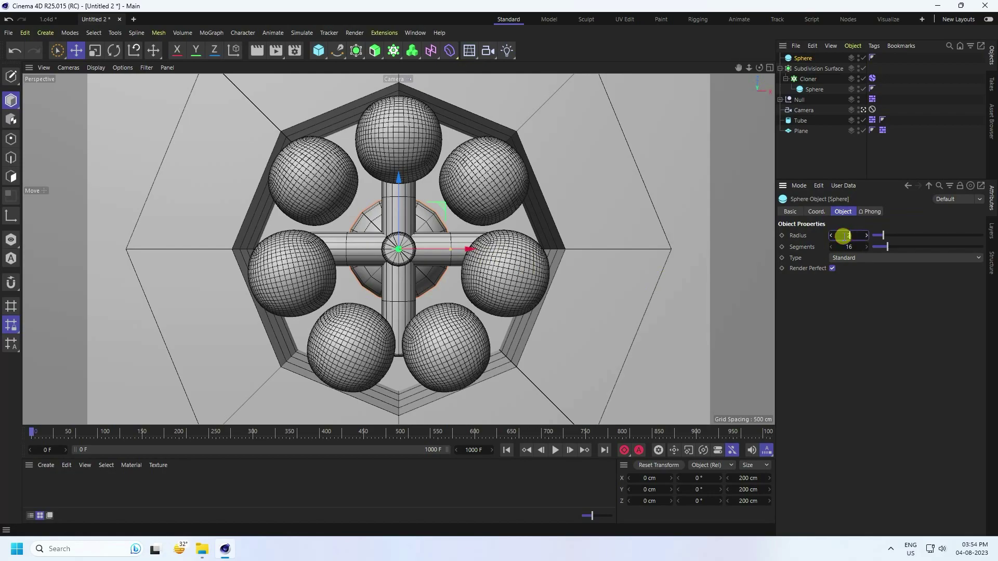
pyautogui.press('Return')
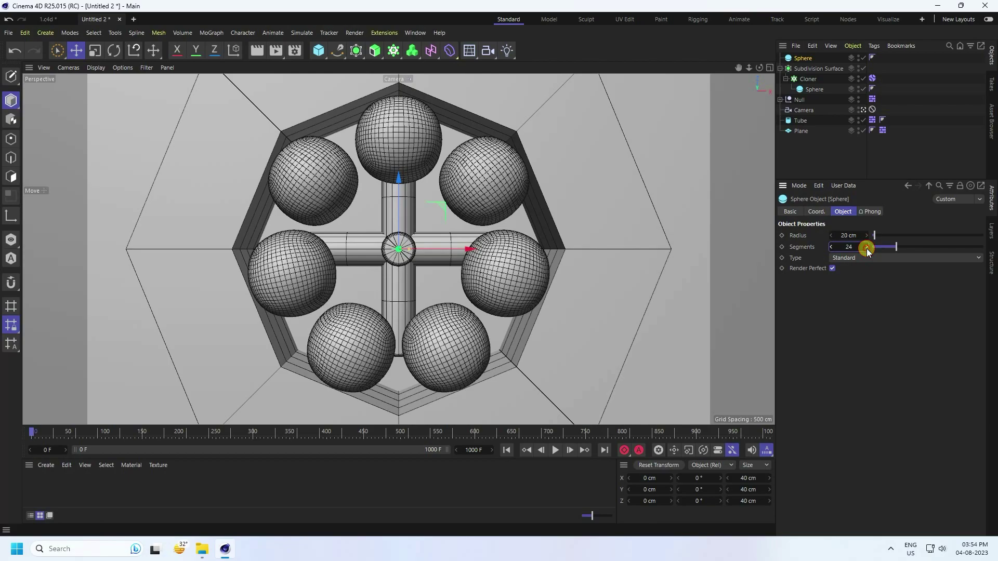
pyautogui.middleClick(486, 245)
pyautogui.middleClick(441, 264)
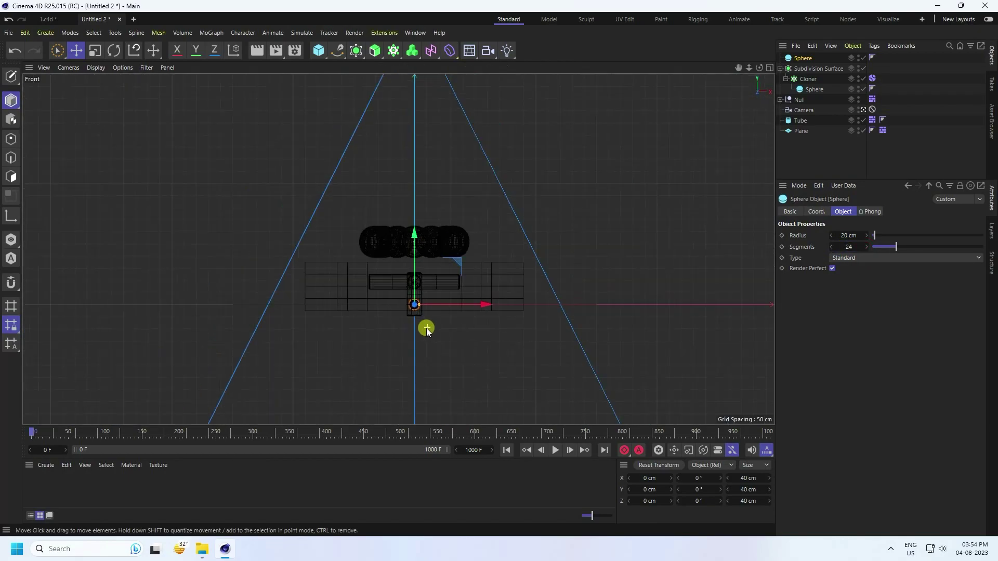
pyautogui.scroll(-1, 426, 329)
pyautogui.moveTo(417, 240); pyautogui.dragTo(416, 135)
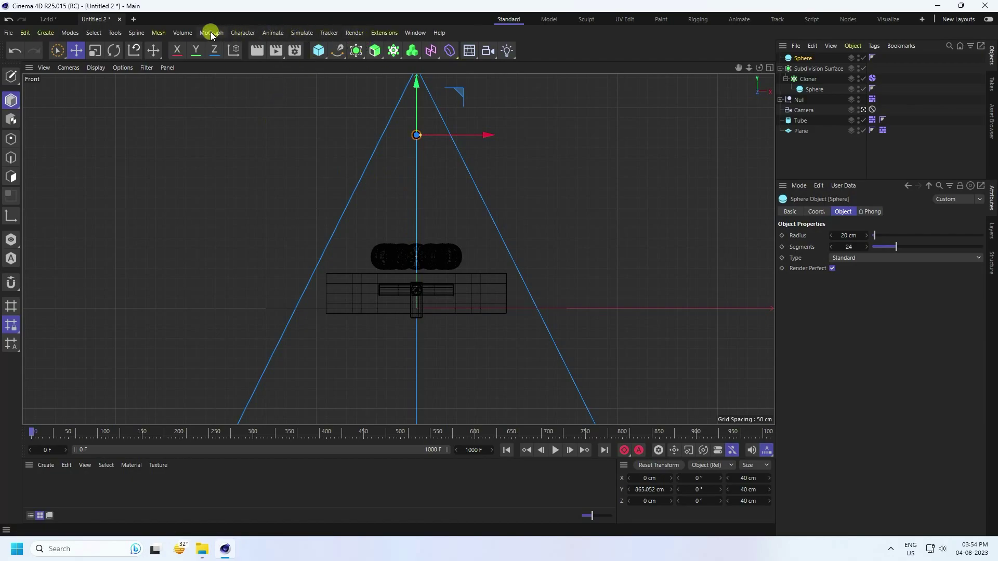
# Create a particle Emitter and make the small 20 cm sphere its child
pyautogui.click(297, 35)
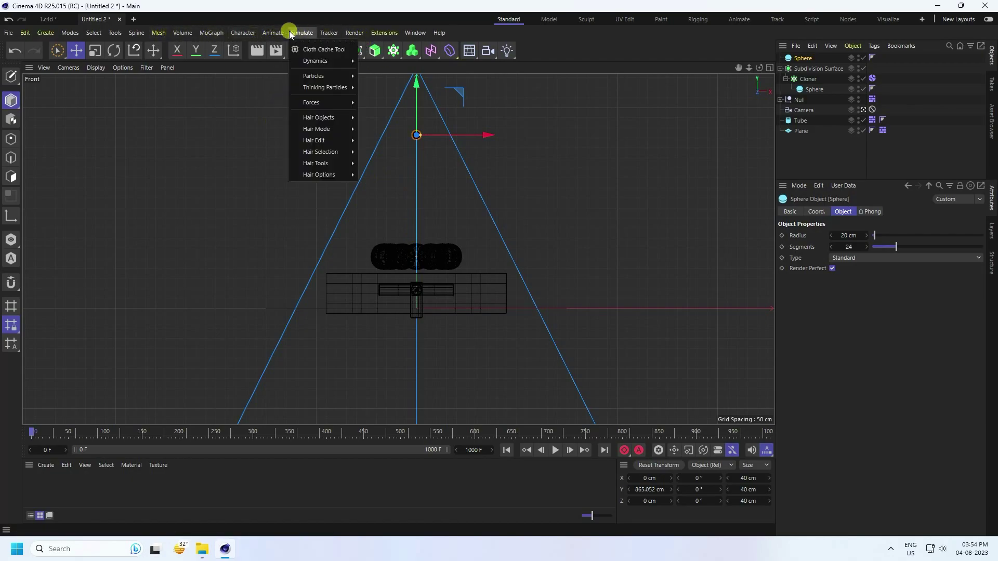
pyautogui.moveTo(301, 76)
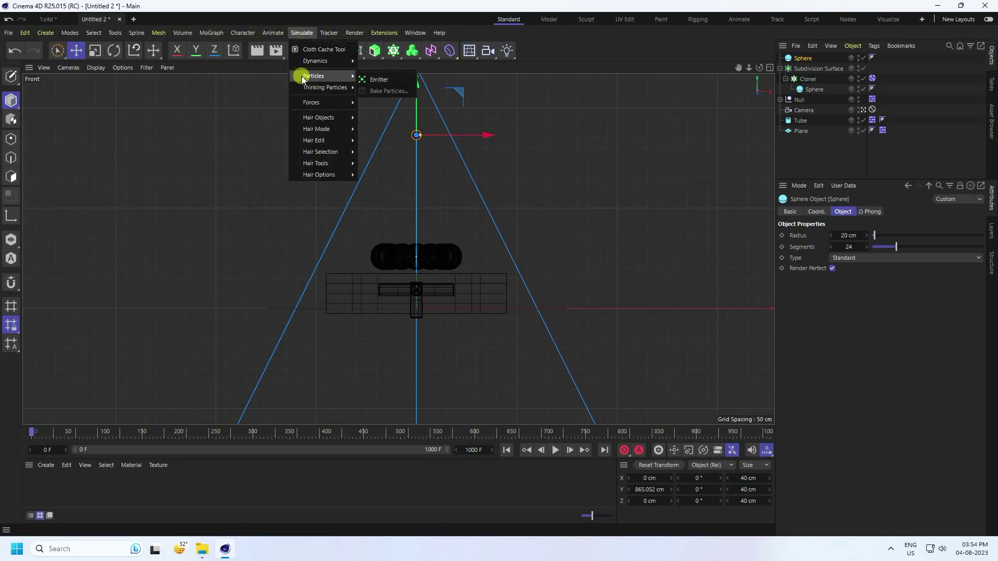
pyautogui.click(371, 76)
pyautogui.click(802, 69)
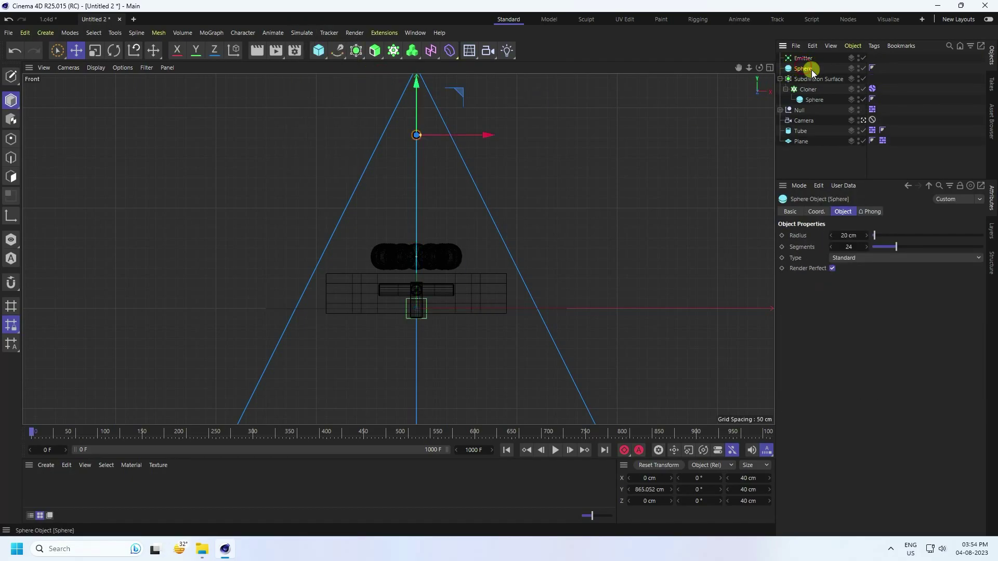
pyautogui.moveTo(799, 73); pyautogui.dragTo(803, 61)
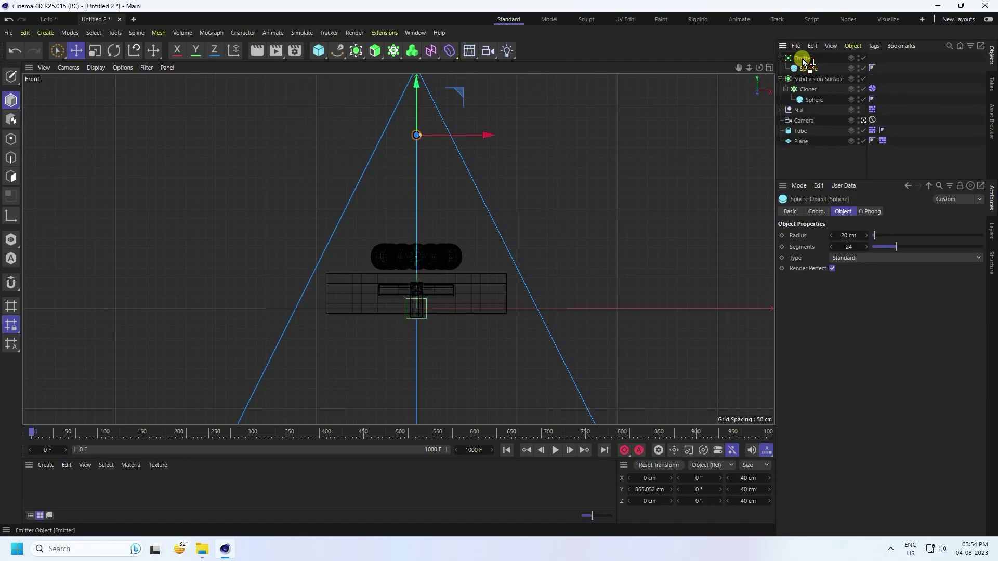
# Raise the emitter above the camera to about 1326 cm on the Y axis
pyautogui.click(802, 59)
pyautogui.moveTo(420, 241); pyautogui.dragTo(418, 55)
pyautogui.scroll(-3, 404, 292)
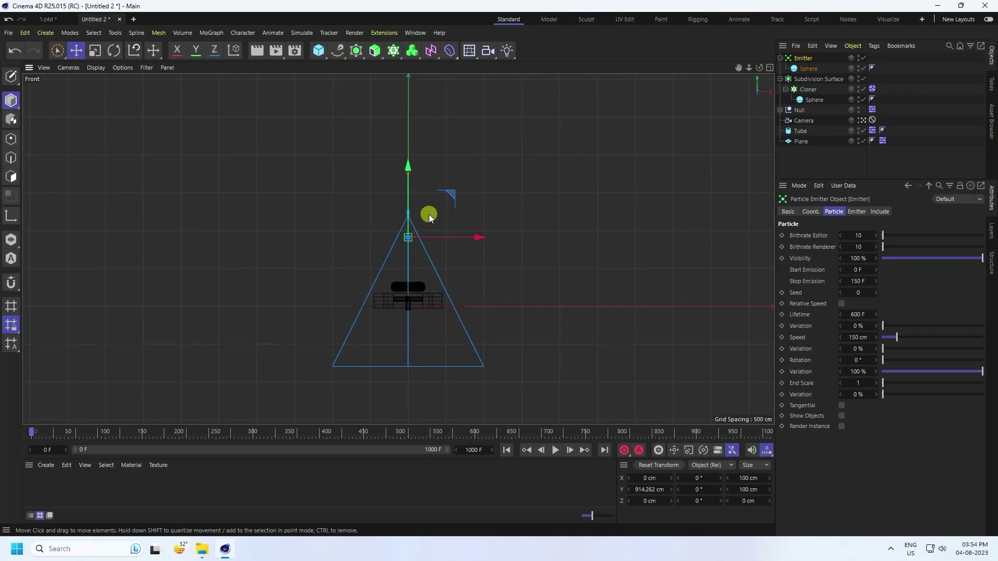
pyautogui.scroll(3, 407, 178)
pyautogui.moveTo(401, 271); pyautogui.dragTo(407, 187)
# Leave the scene camera's view and rotate the emitter to a pitch of -90° so it faces down
pyautogui.middleClick(412, 248)
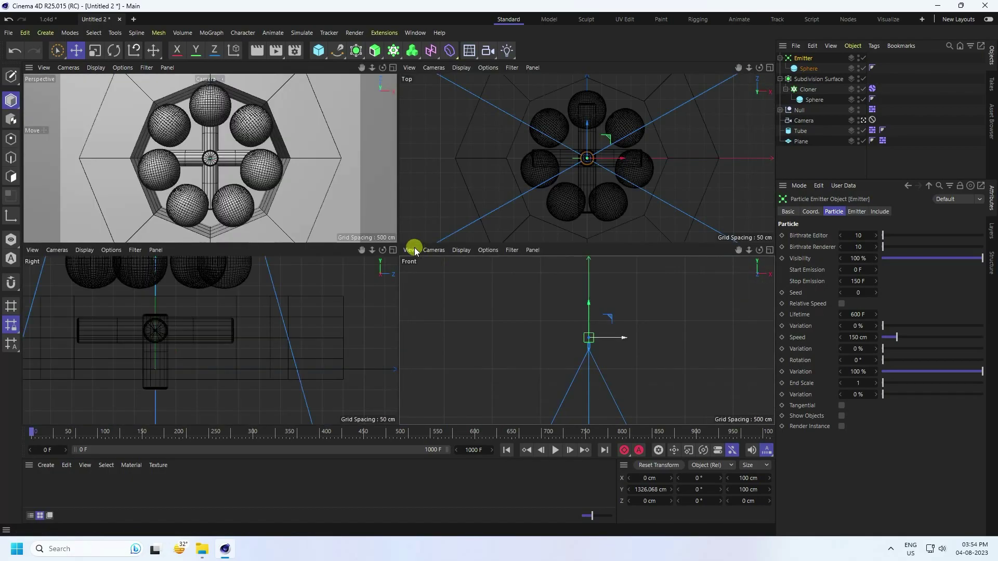
pyautogui.middleClick(234, 191)
pyautogui.click(862, 120)
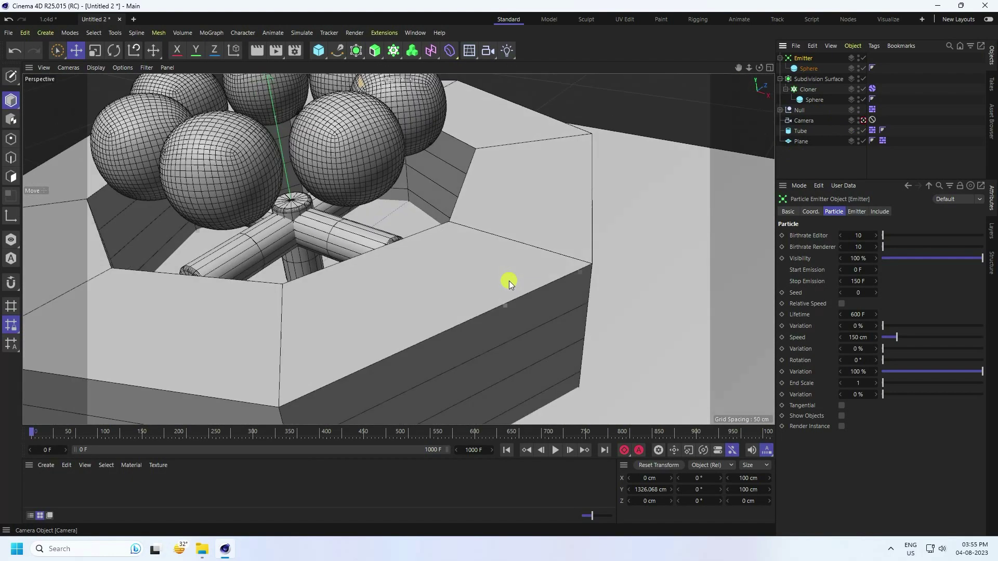
pyautogui.scroll(-10, 447, 301)
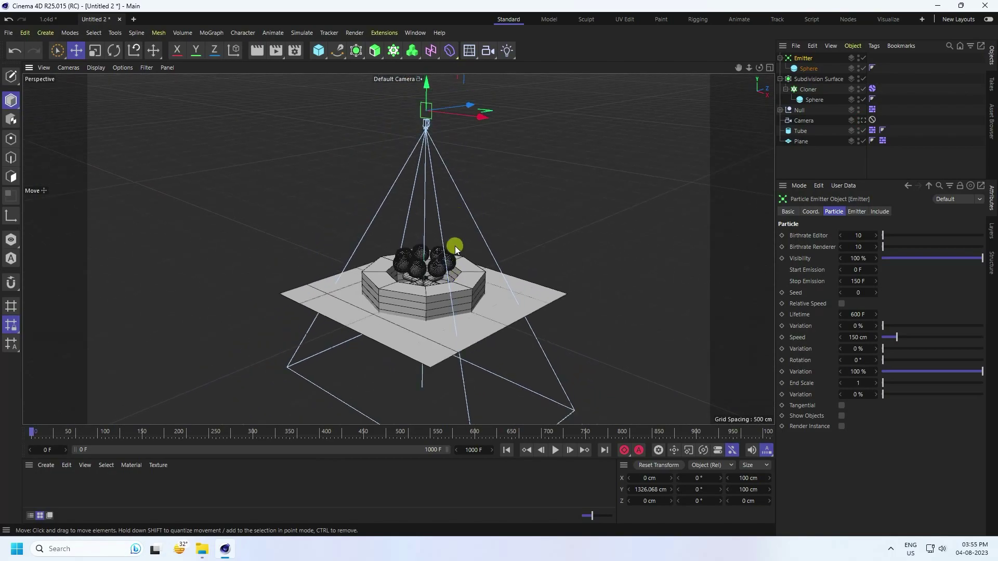
pyautogui.scroll(2, 431, 103)
pyautogui.scroll(4, 427, 98)
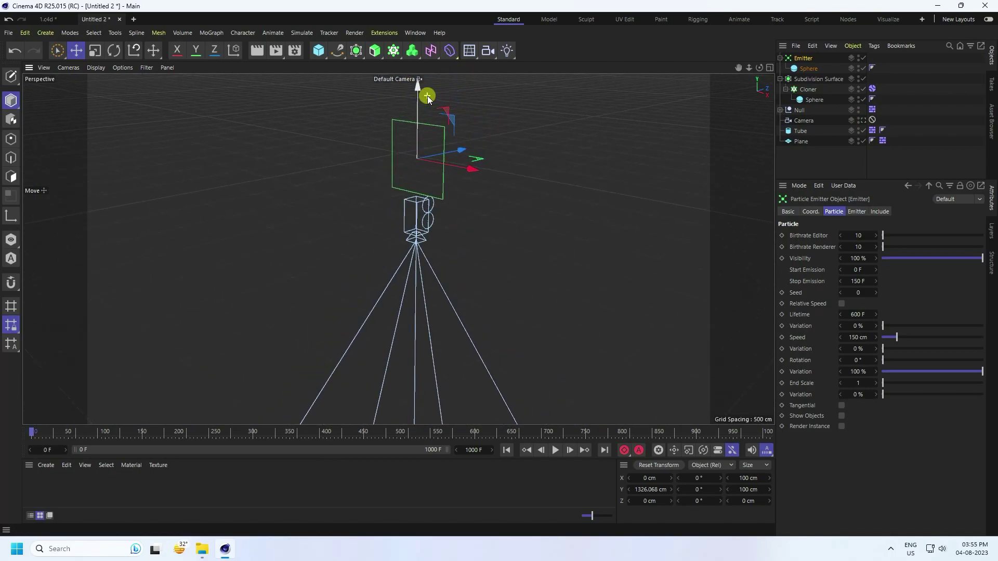
pyautogui.click(114, 50)
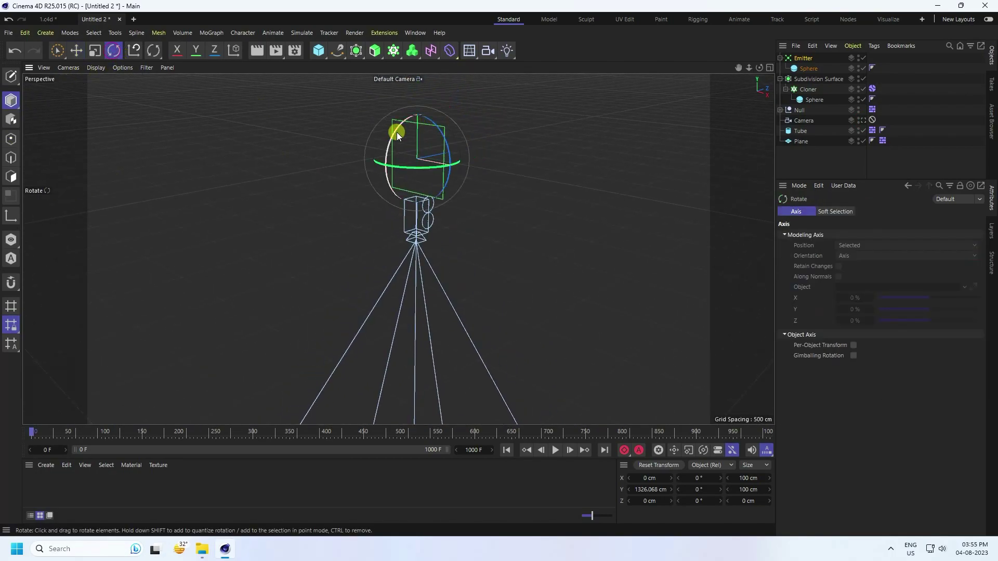
pyautogui.moveTo(391, 132); pyautogui.dragTo(426, 132)
pyautogui.click(709, 490)
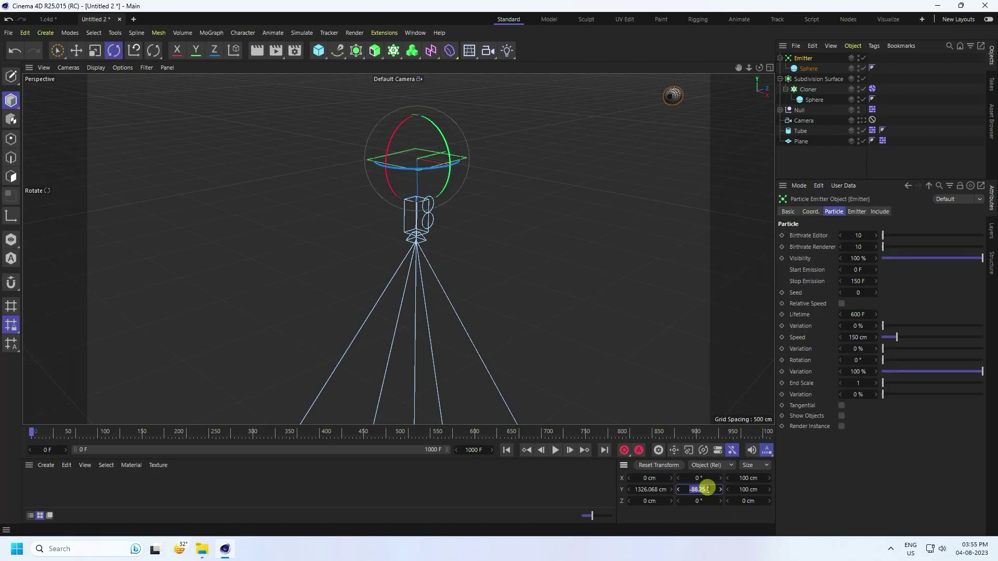
pyautogui.write('-90')
pyautogui.press('Return')
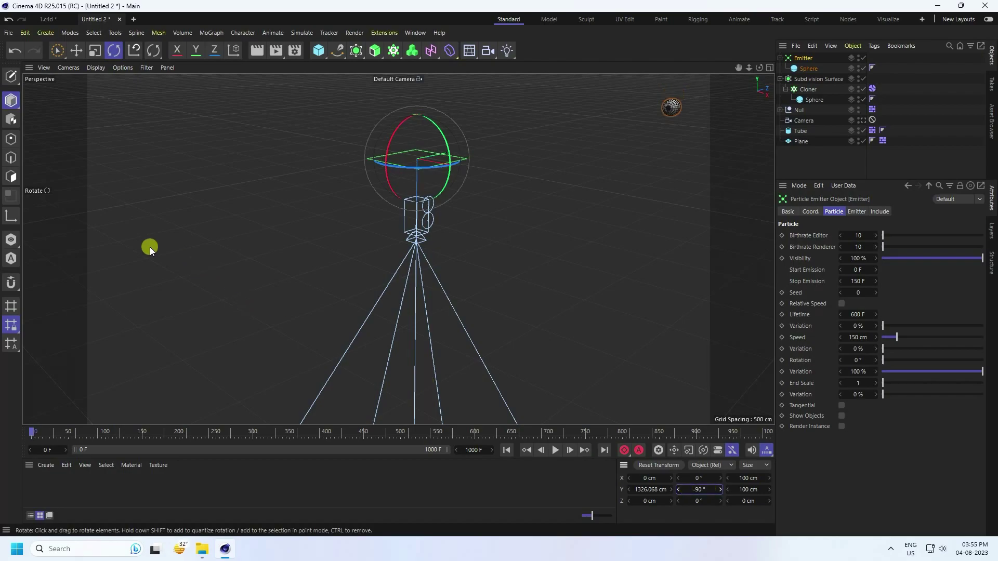
pyautogui.click(76, 50)
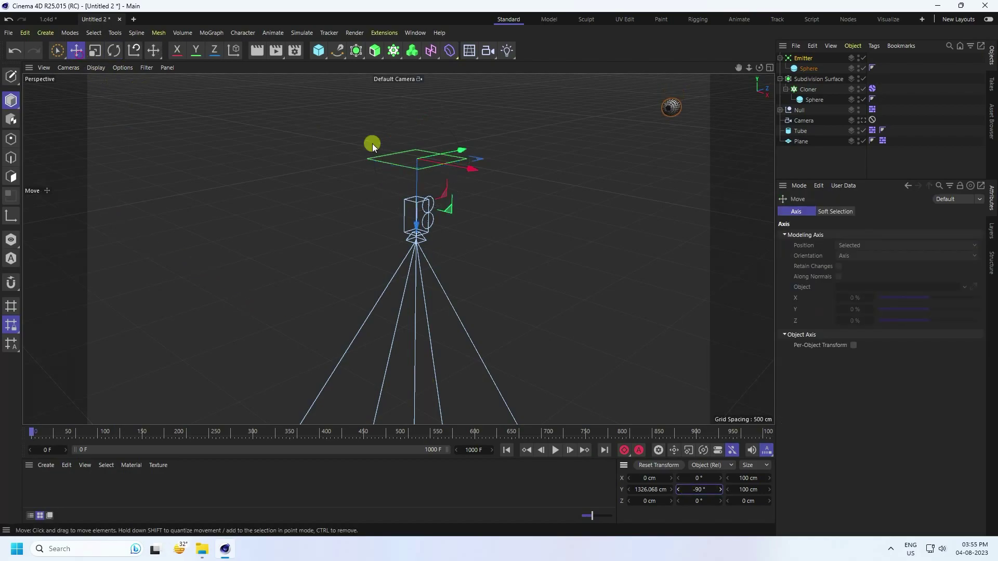
# Set the emitter's X-Size and Y-Size to 200 cm and enable Show Objects for its particles
pyautogui.click(801, 63)
pyautogui.click(857, 212)
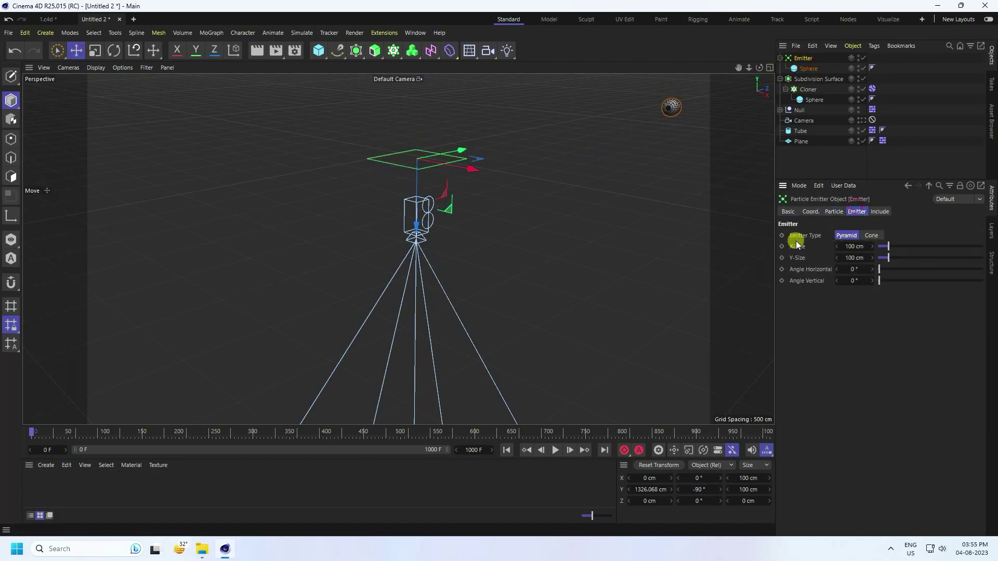
pyautogui.click(856, 257)
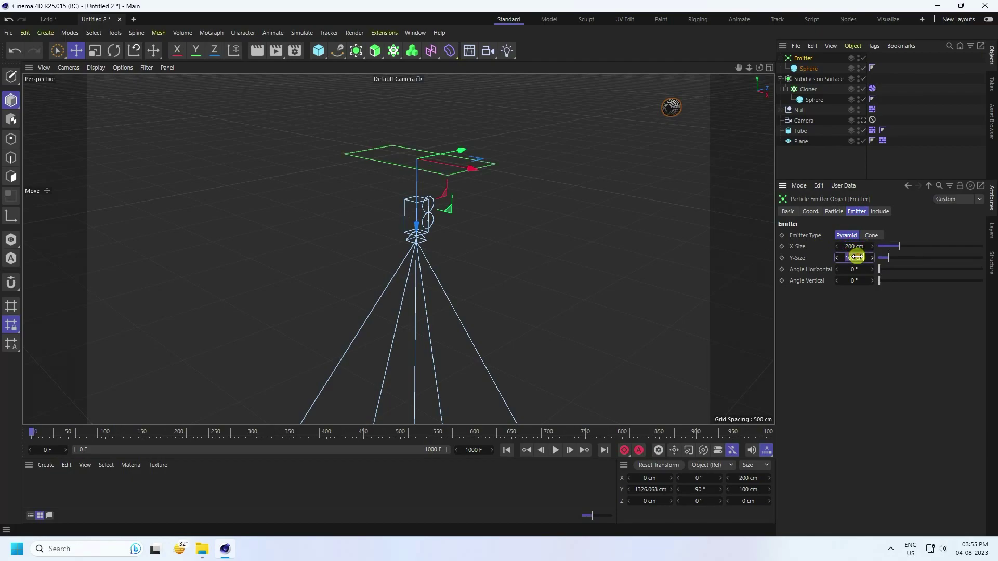
pyautogui.press('Return')
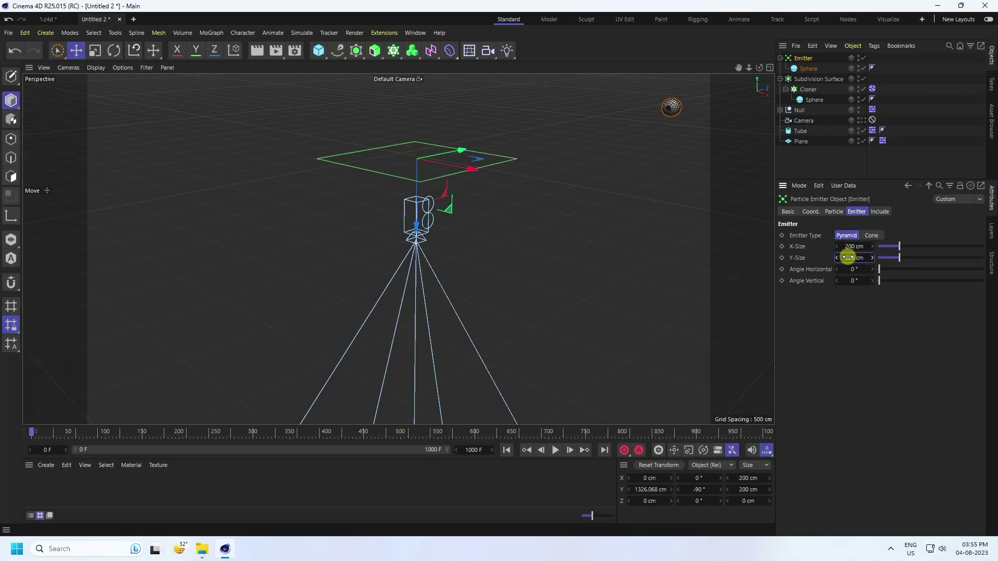
pyautogui.click(833, 213)
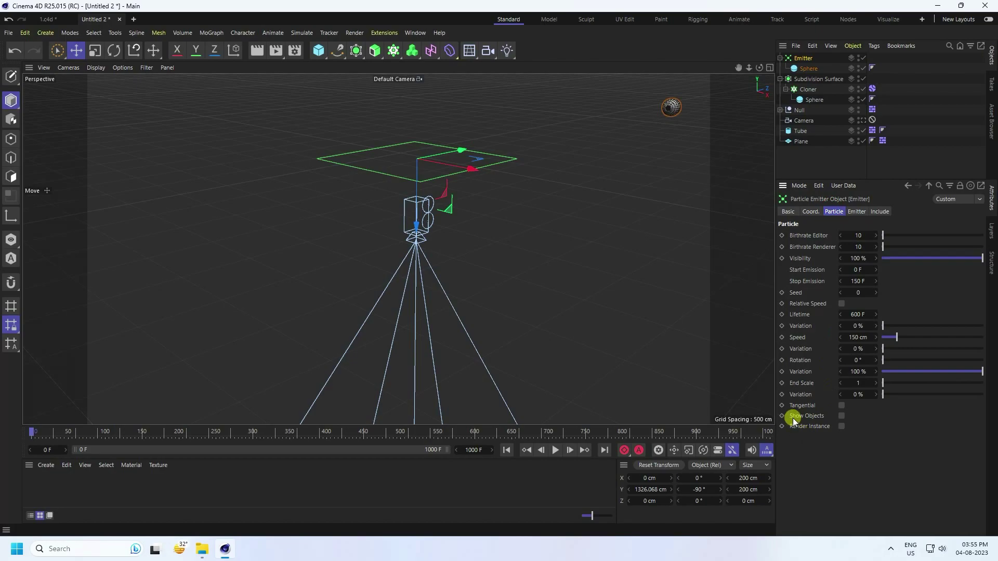
pyautogui.click(841, 416)
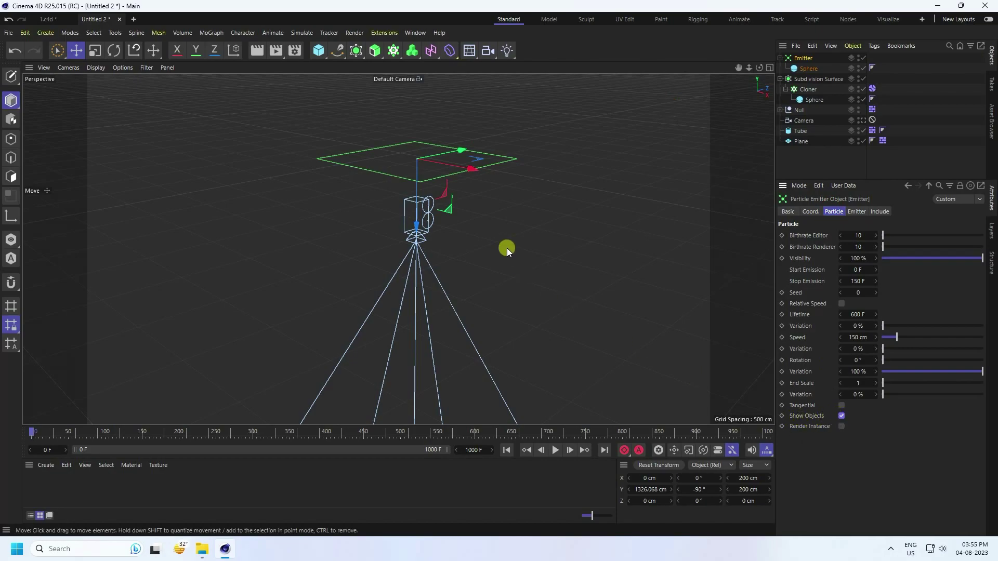
# Play the animation to check how the emitter releases the small spheres, and return to the first frame
pyautogui.scroll(-2, 507, 248)
pyautogui.click(556, 449)
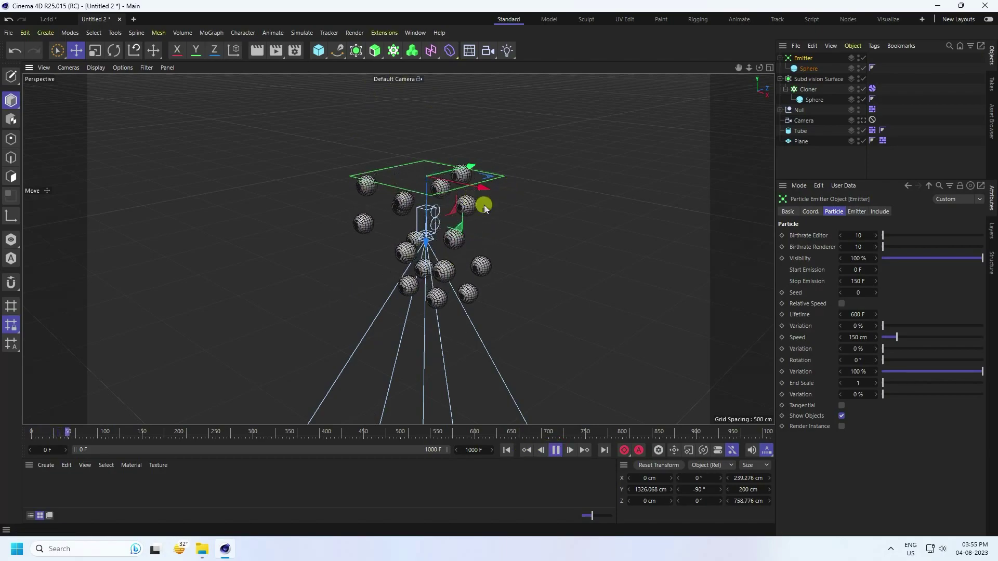
pyautogui.scroll(2, 446, 340)
pyautogui.scroll(1, 446, 341)
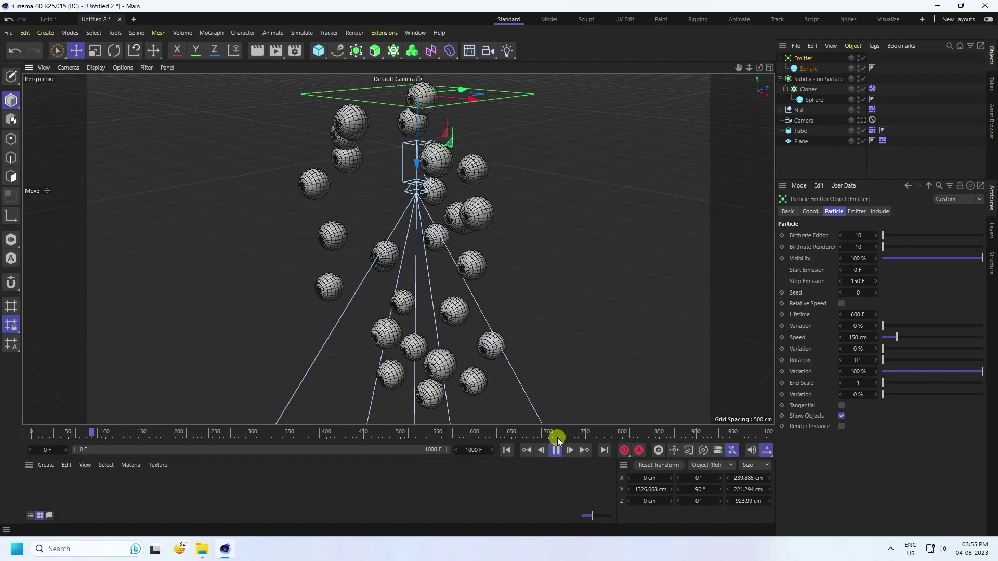
pyautogui.click(555, 451)
pyautogui.click(506, 450)
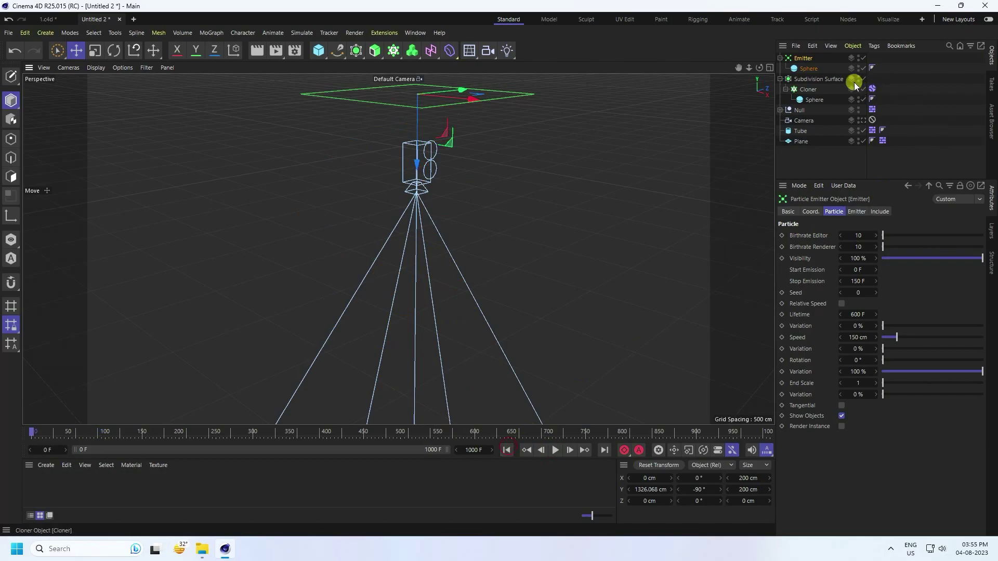
# Add a Rigid Body tag to the emitter's small sphere, test the falling particles, and rewind to frame 0
pyautogui.rightClick(807, 68)
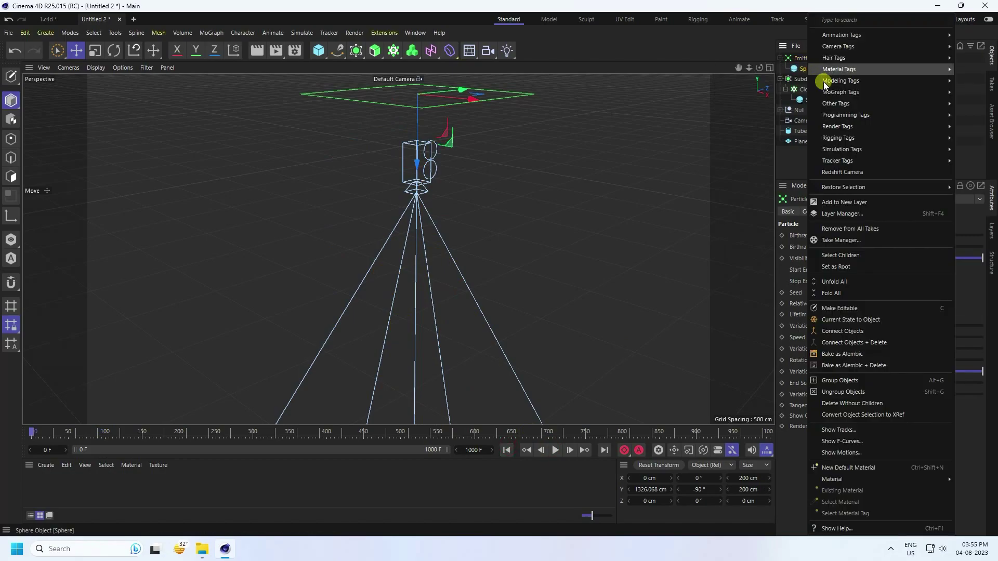
pyautogui.moveTo(836, 151)
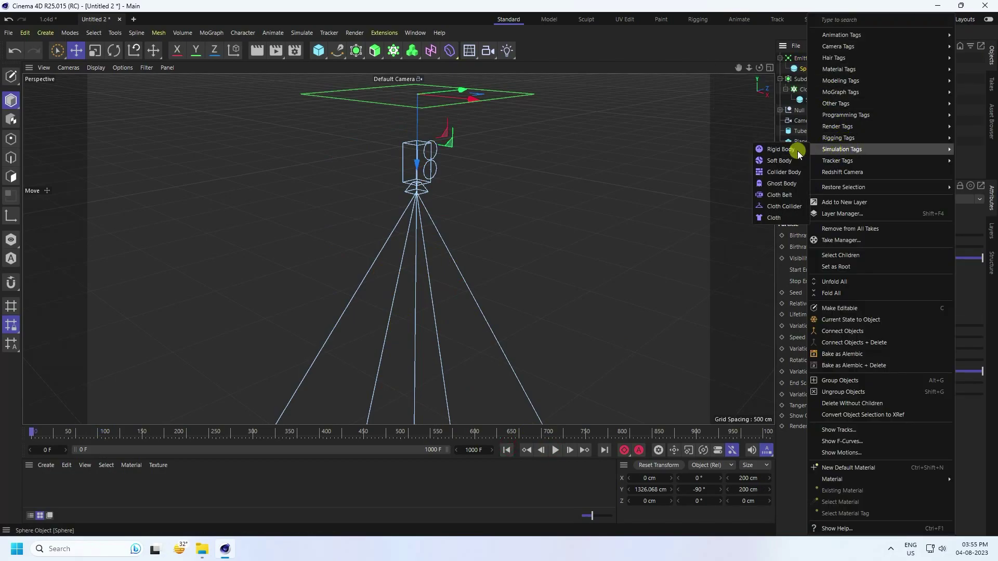
pyautogui.click(781, 150)
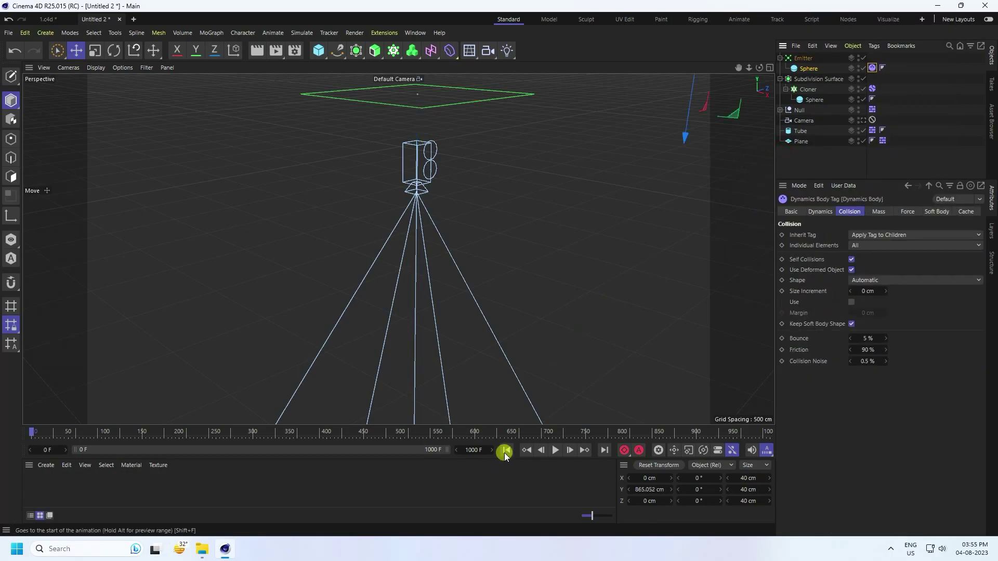
pyautogui.click(554, 450)
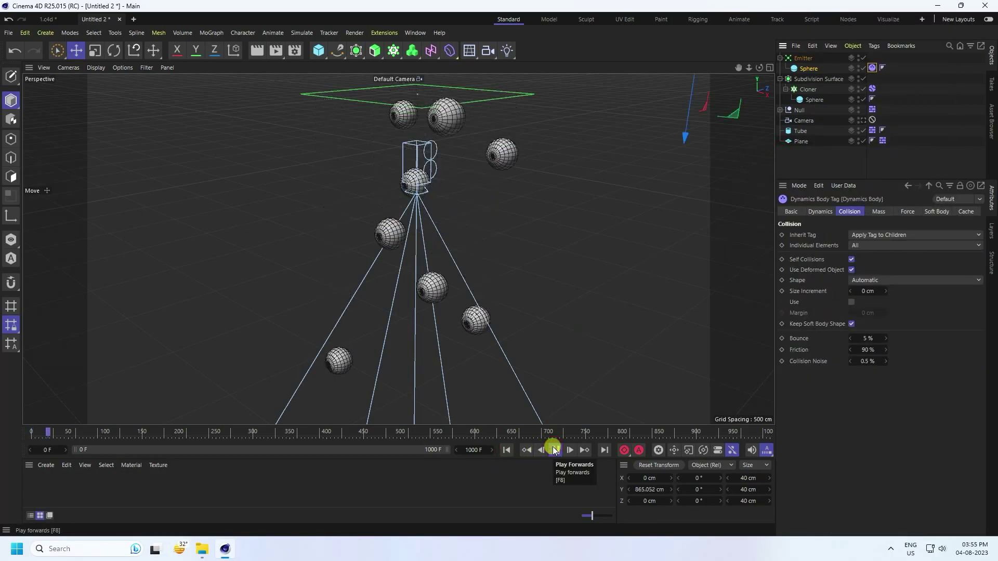
pyautogui.click(555, 450)
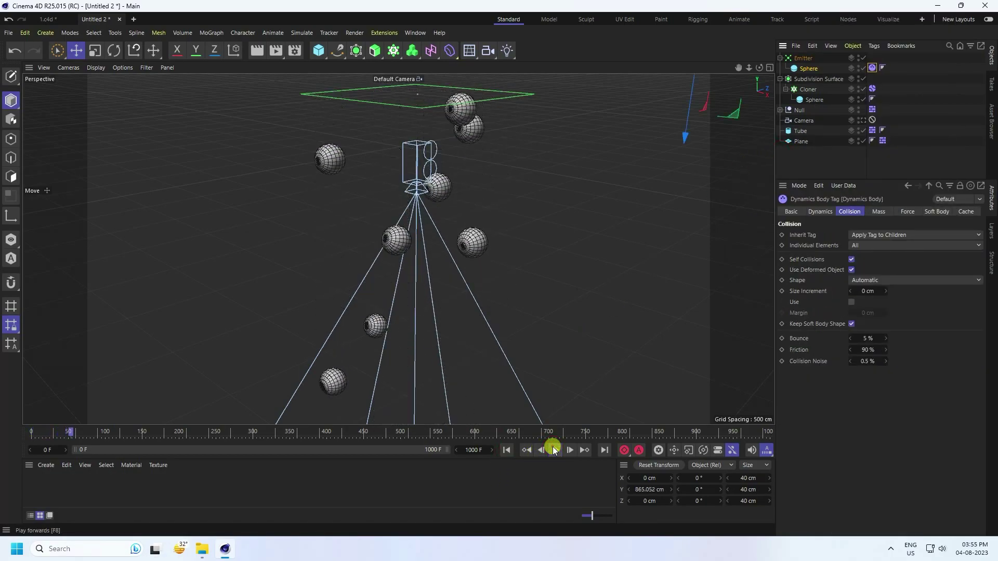
pyautogui.click(505, 450)
# Set the emitter's birthrates to 40, emission from 150 F to 500 F, lifetime 1000 F, speed 200 cm and end scale variation 20%
pyautogui.click(805, 58)
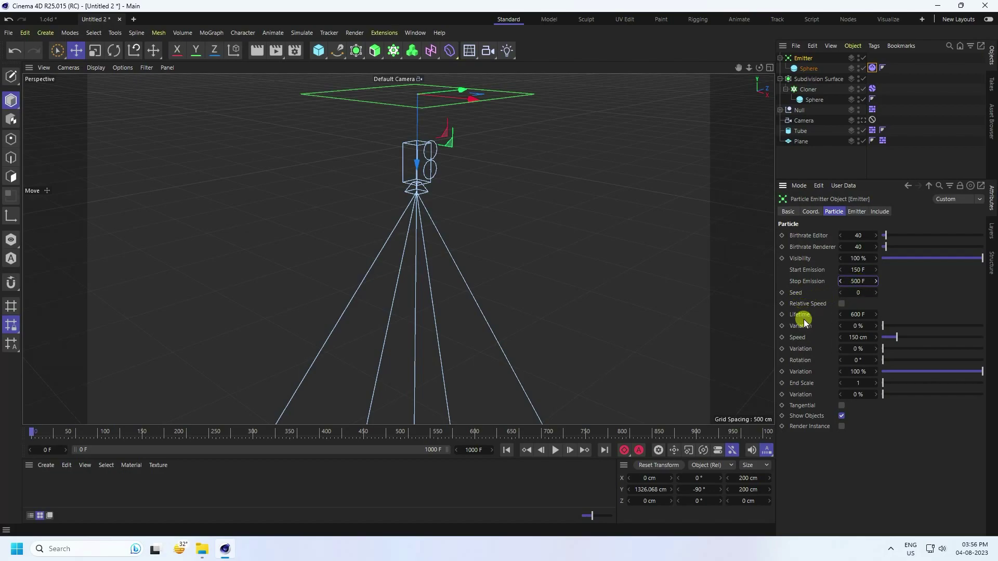
pyautogui.doubleClick(857, 338)
pyautogui.press('BackSpace')
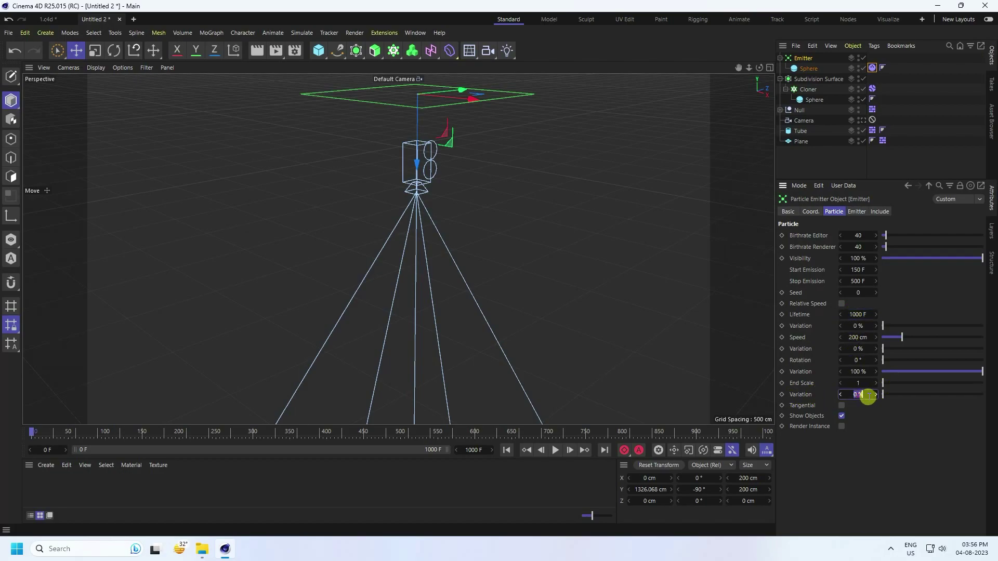
pyautogui.press('Return')
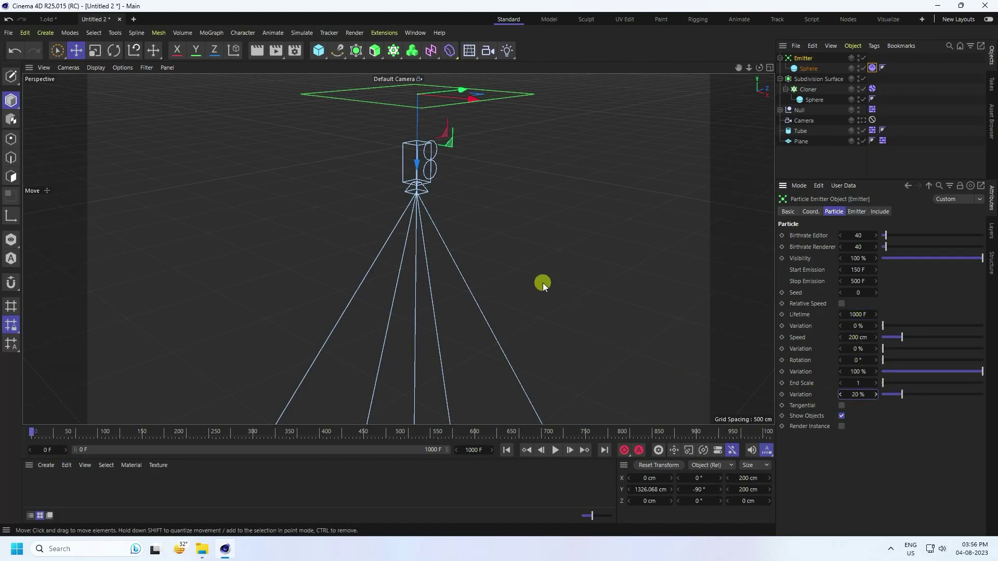
# Look through the scene camera, play the whole simulation to check it, and rewind to frame 0
pyautogui.click(862, 120)
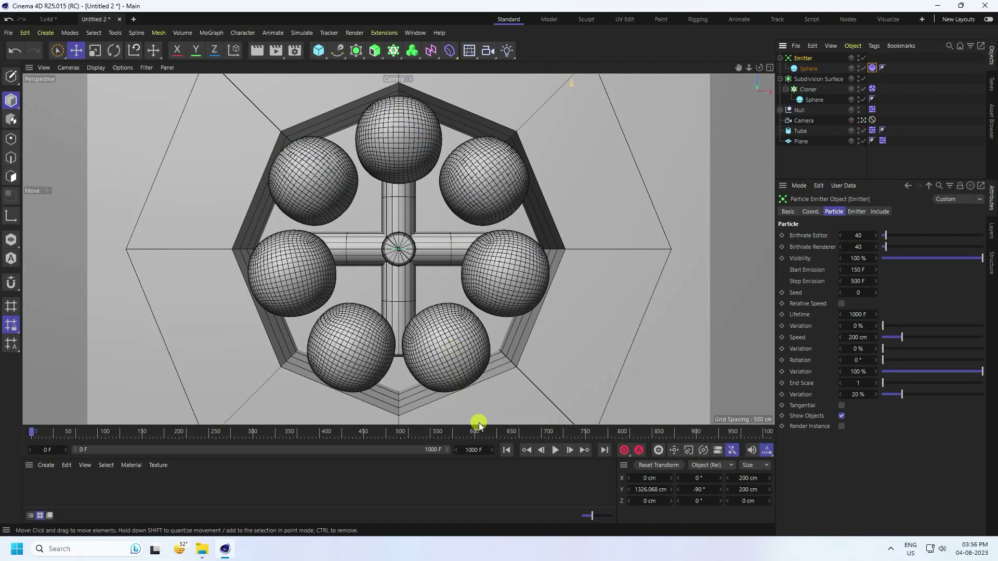
pyautogui.click(554, 450)
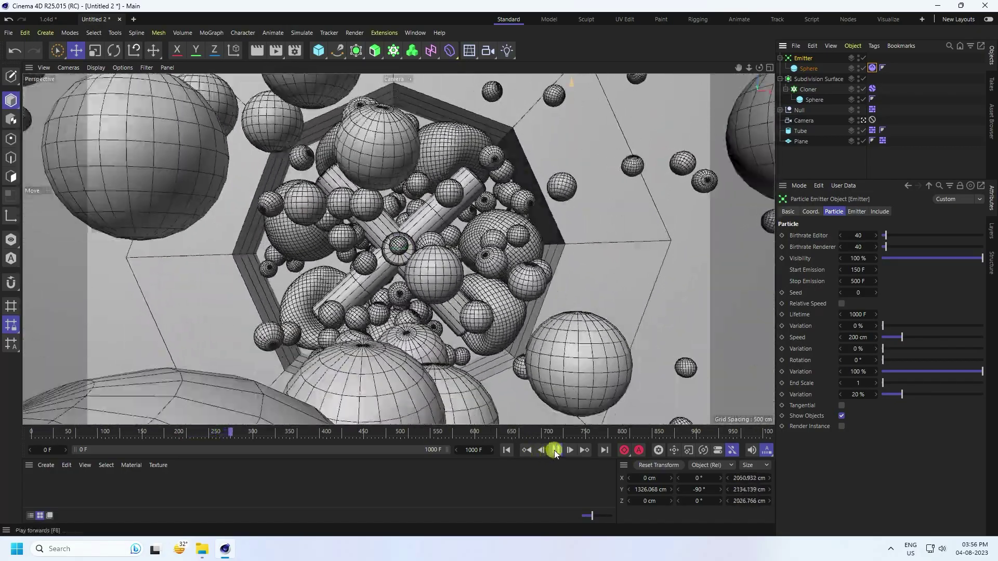
pyautogui.click(555, 451)
pyautogui.click(508, 450)
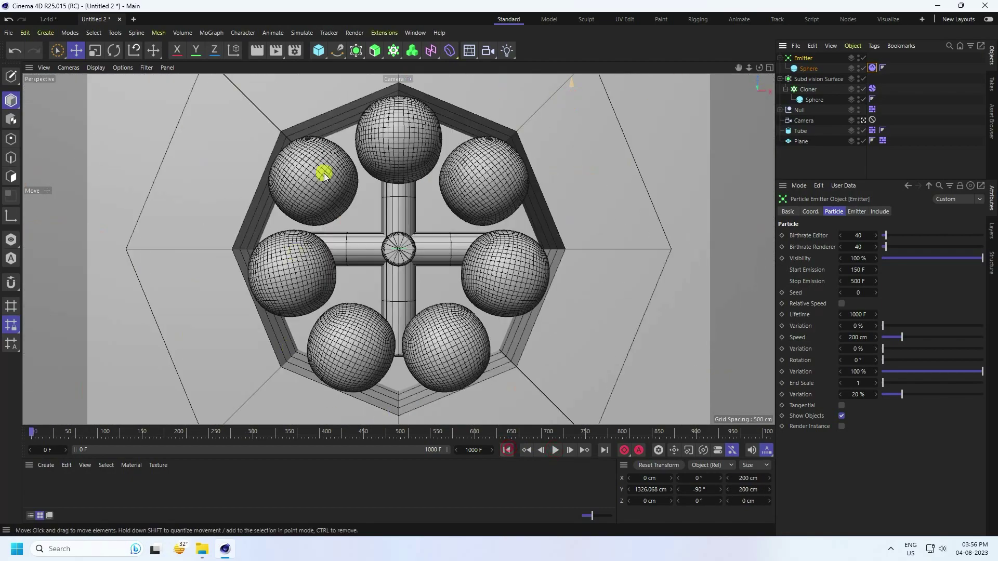
# Bake all dynamics from the Cloner's Dynamics Body tag and play the cached simulation to about frame 386
pyautogui.click(872, 89)
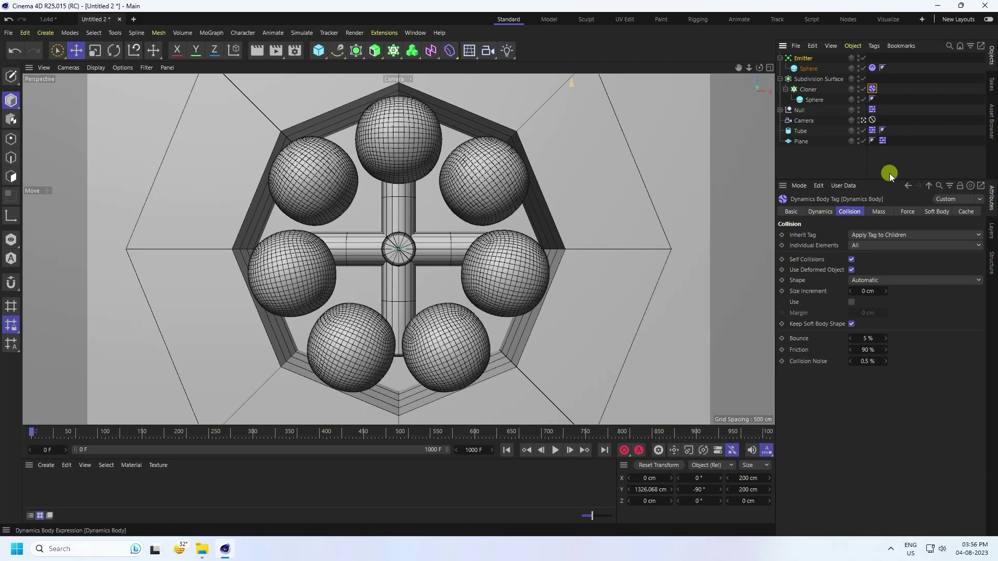
pyautogui.click(965, 213)
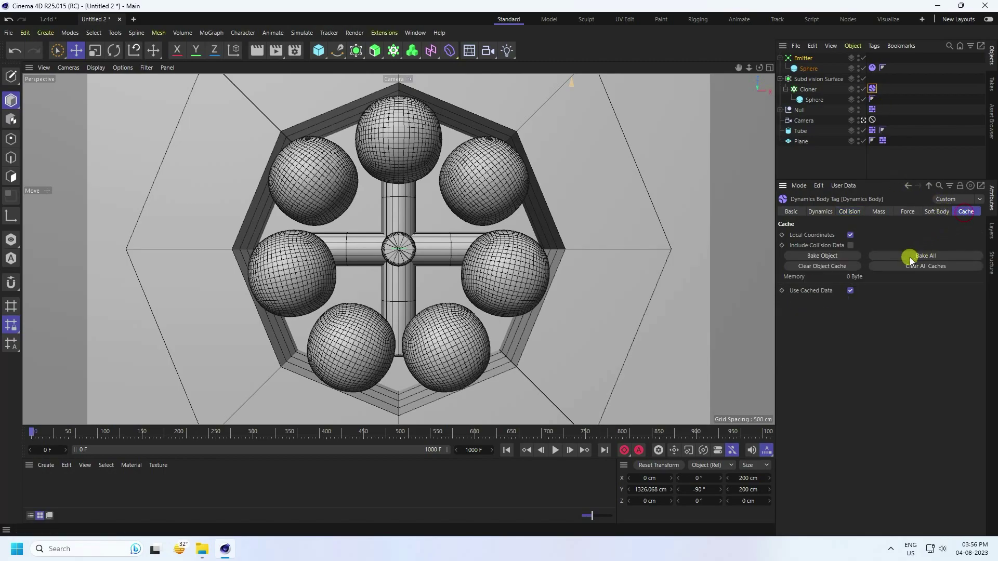
pyautogui.click(930, 257)
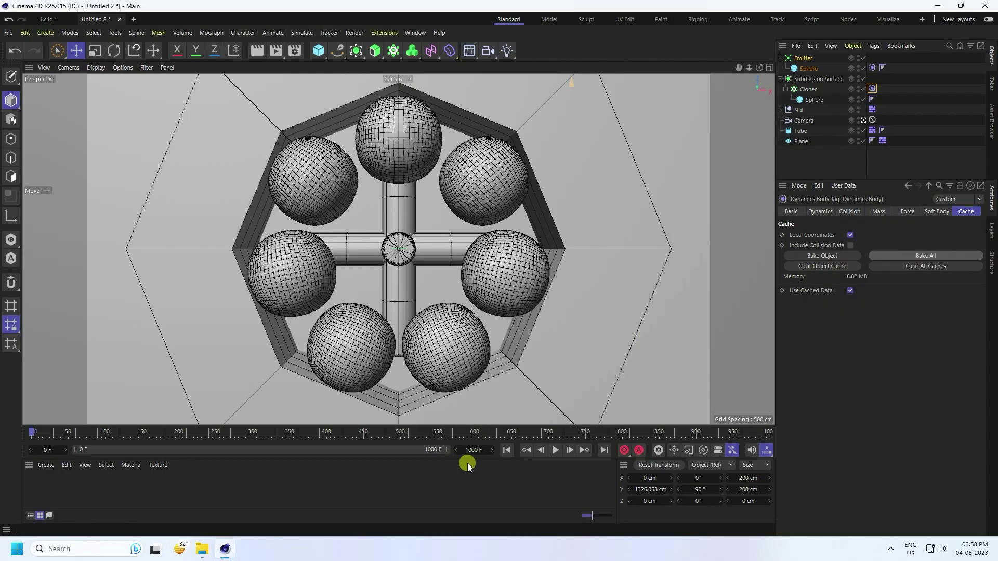
pyautogui.click(555, 450)
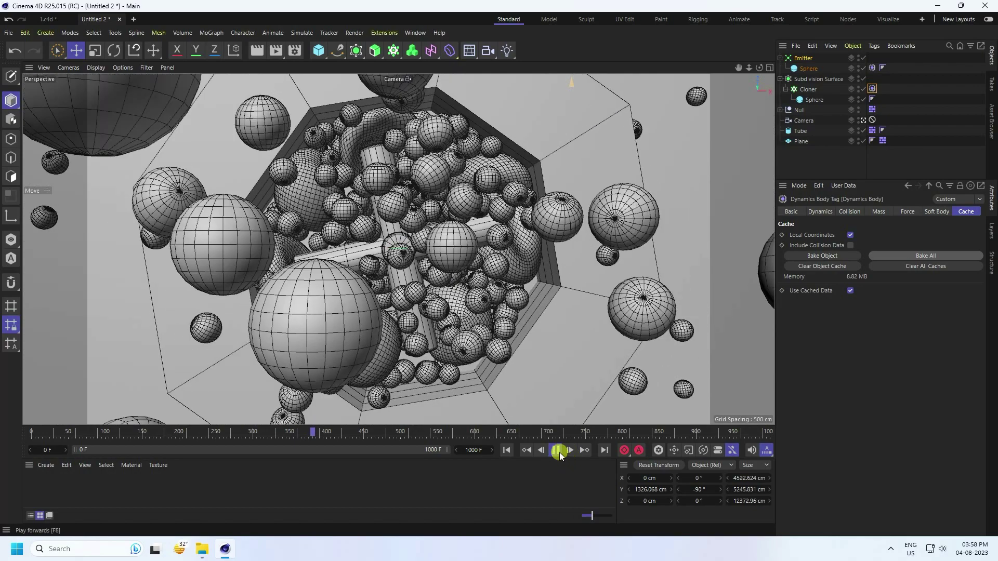
pyautogui.click(555, 450)
# Load the saved materials from the C4D file named 1 in the SOFT CUBE ANIMATION folder
pyautogui.click(47, 465)
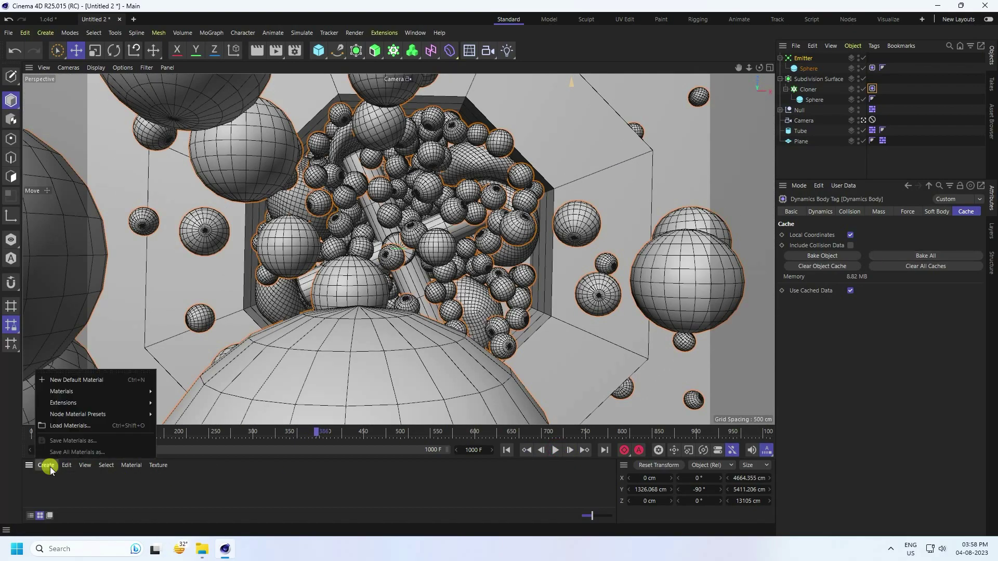
pyautogui.click(60, 426)
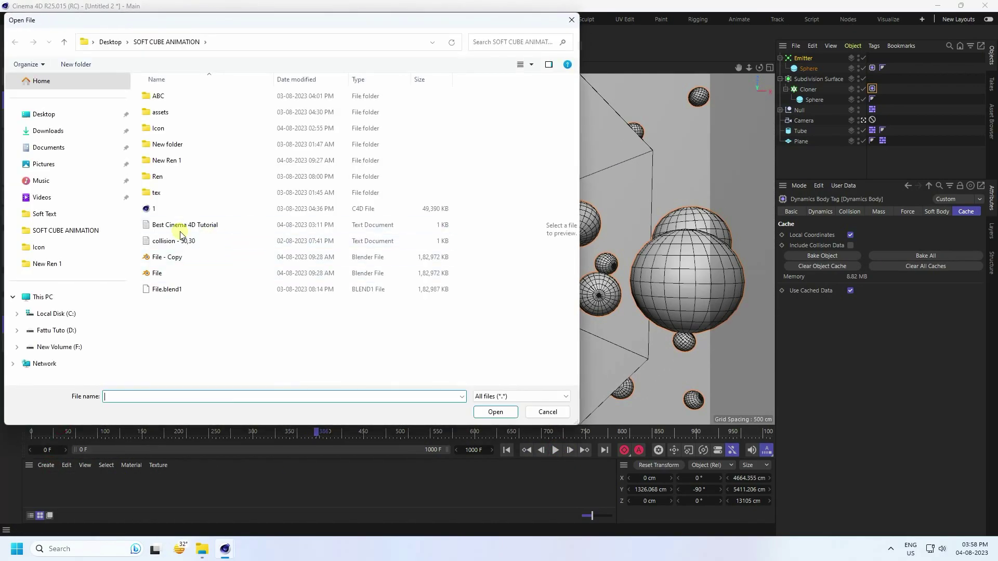
pyautogui.doubleClick(152, 209)
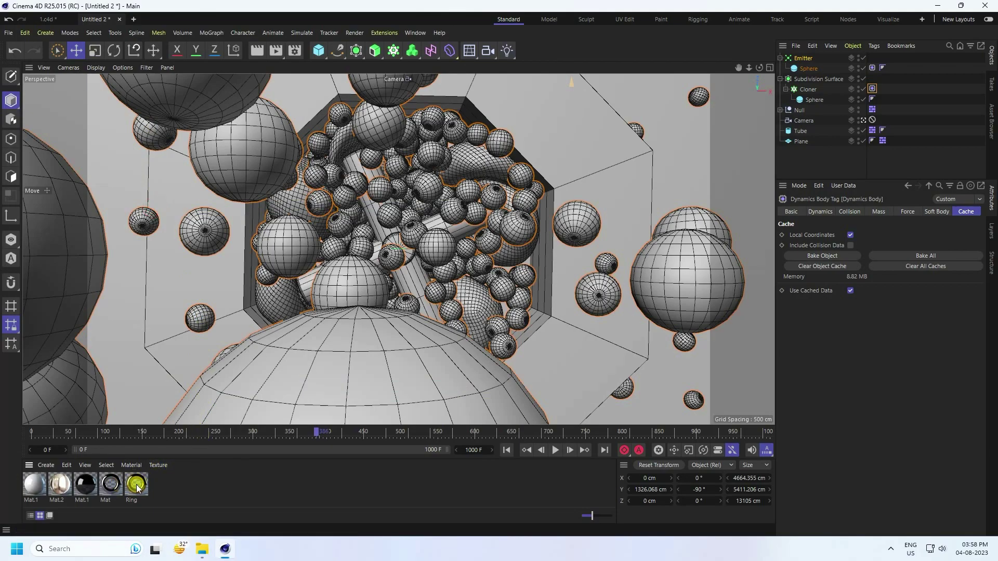
# Apply the Ring material to the Cloner's sphere, Mat to the emitter's sphere, and the white Mat.1 to the Tube and Plane
pyautogui.click(139, 486)
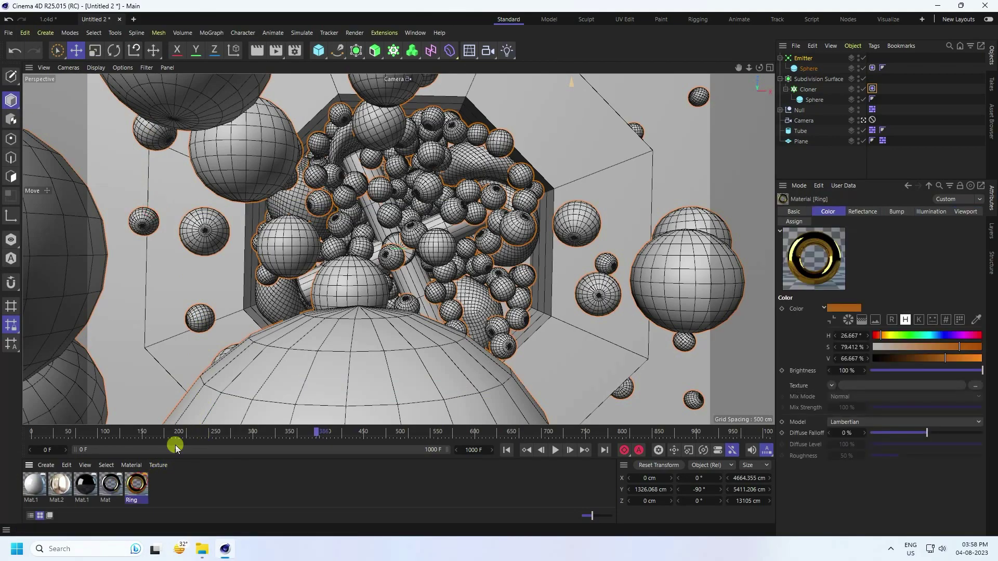
pyautogui.moveTo(175, 447); pyautogui.dragTo(817, 102)
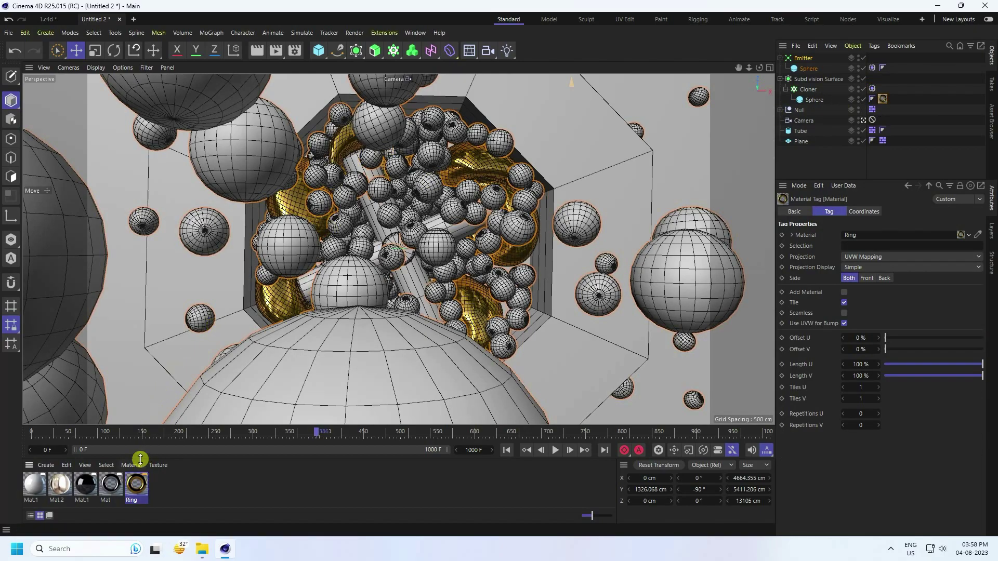
pyautogui.moveTo(115, 489); pyautogui.dragTo(814, 70)
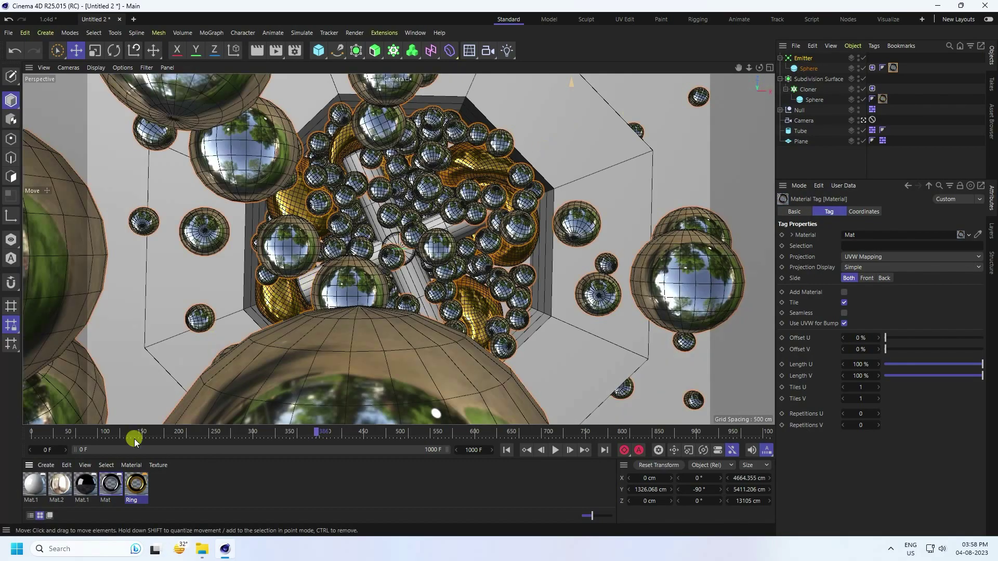
pyautogui.moveTo(47, 488)
pyautogui.mouseDown()
pyautogui.moveTo(863, 194)
pyautogui.moveTo(804, 143)
pyautogui.moveTo(33, 486)
pyautogui.moveTo(680, 188)
pyautogui.moveTo(800, 144)
pyautogui.moveTo(800, 131)
pyautogui.mouseUp()
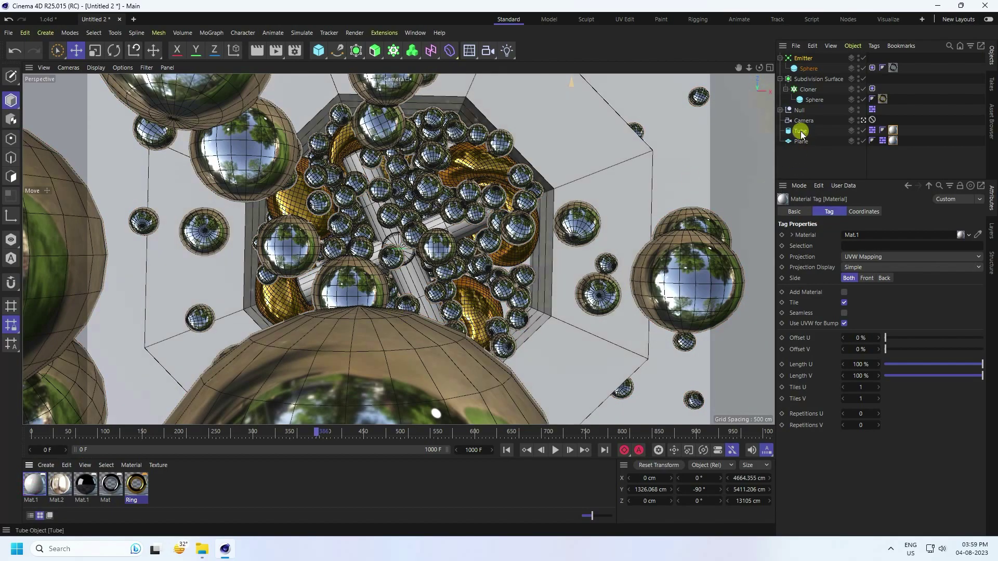
# Add a Sky object and apply the Mat.2 material to it
pyautogui.click(470, 50)
pyautogui.click(502, 80)
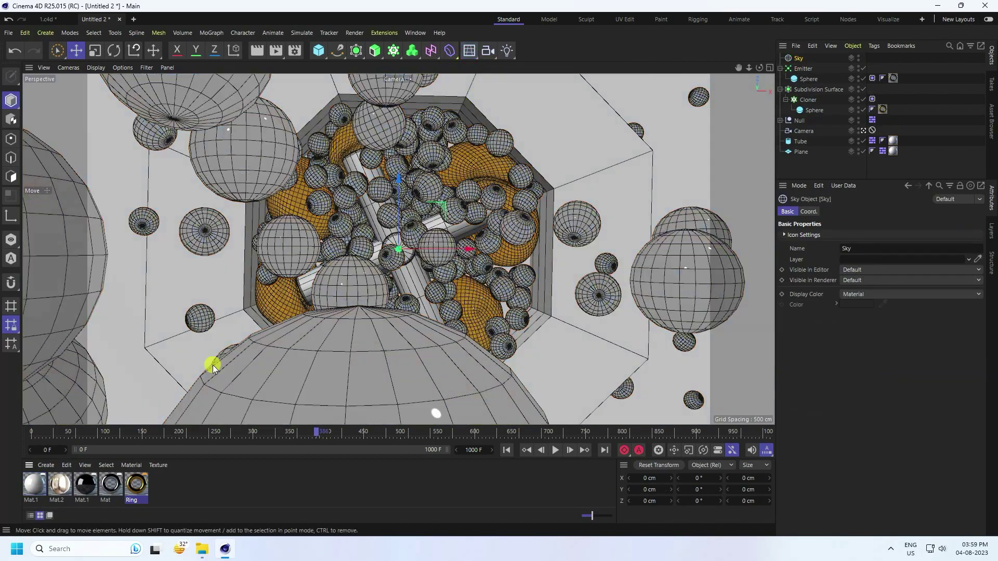
pyautogui.moveTo(117, 436)
pyautogui.mouseDown()
pyautogui.moveTo(796, 71)
pyautogui.moveTo(795, 59)
pyautogui.mouseUp()
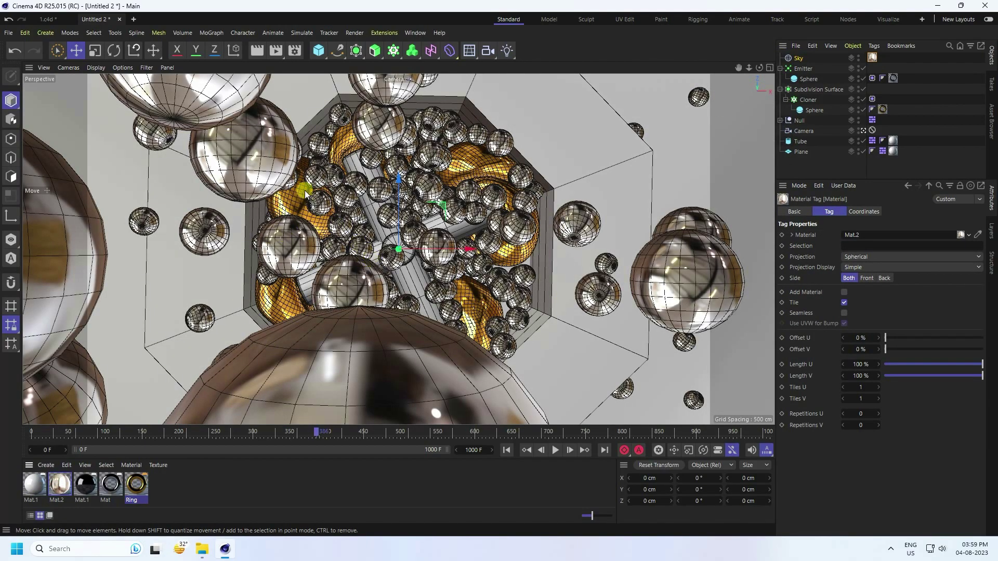
# Add an area light and raise it above the tube to about Y 486 cm
pyautogui.click(506, 52)
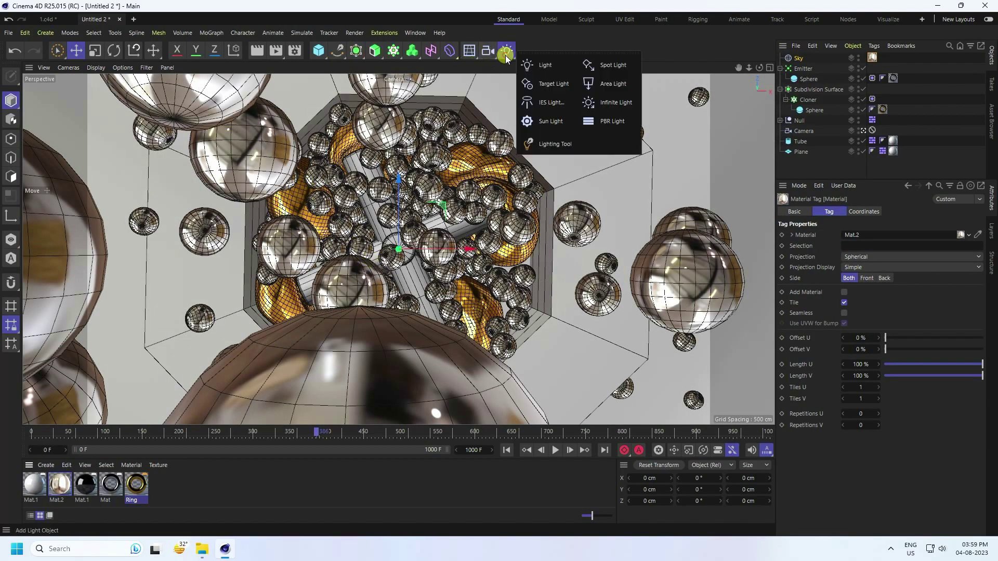
pyautogui.click(603, 86)
pyautogui.middleClick(395, 227)
pyautogui.middleClick(474, 310)
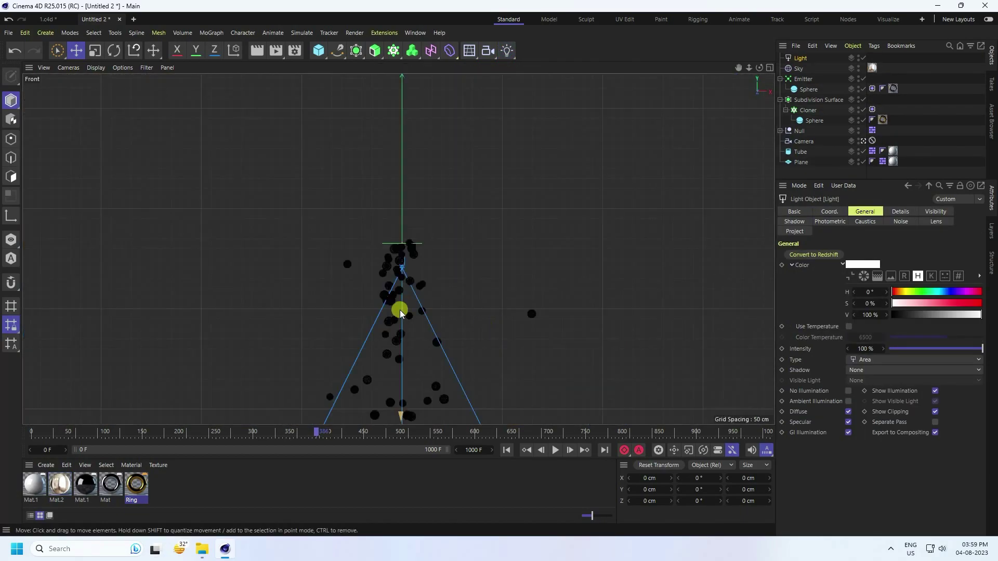
pyautogui.scroll(5, 399, 309)
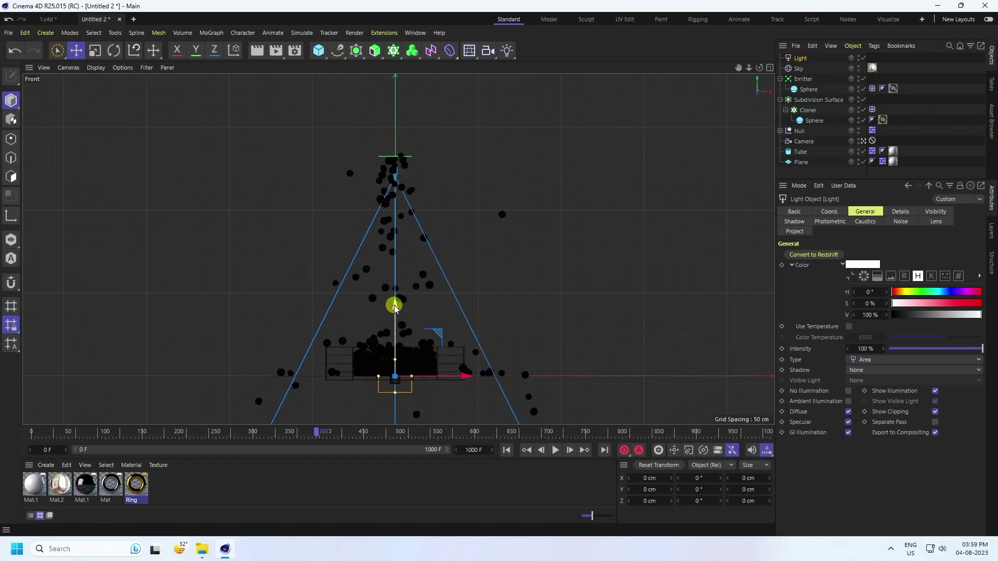
pyautogui.moveTo(395, 307); pyautogui.dragTo(383, 272)
pyautogui.middleClick(364, 292)
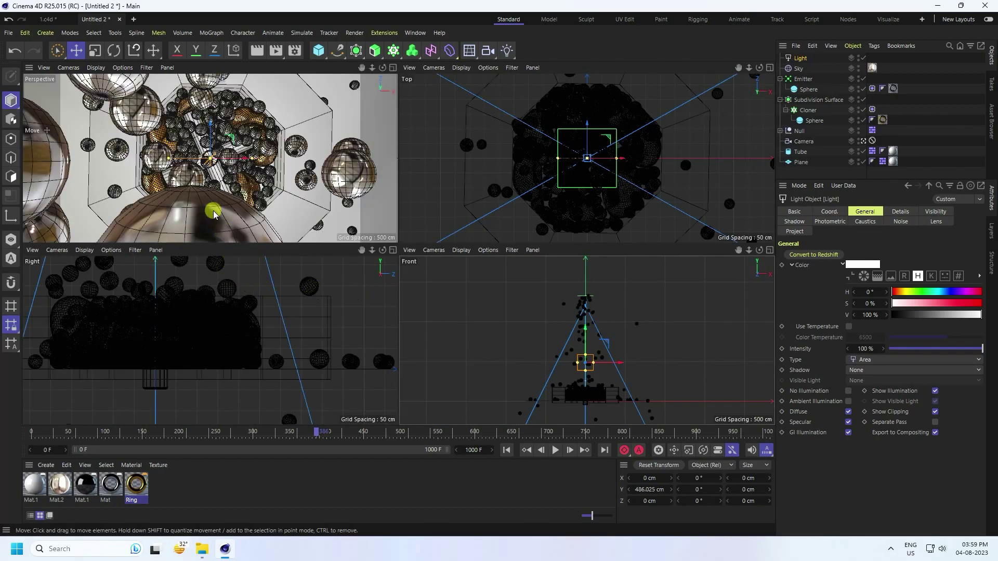
# Rotate the area light to a pitch of -90° so that it faces straight down at the tube
pyautogui.middleClick(229, 346)
pyautogui.scroll(-6, 327, 330)
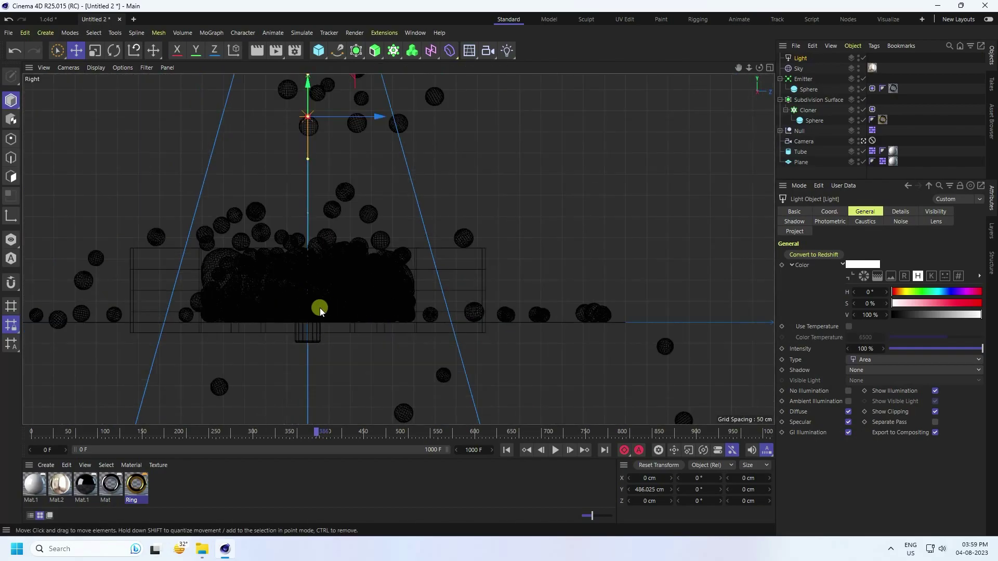
pyautogui.scroll(4, 317, 172)
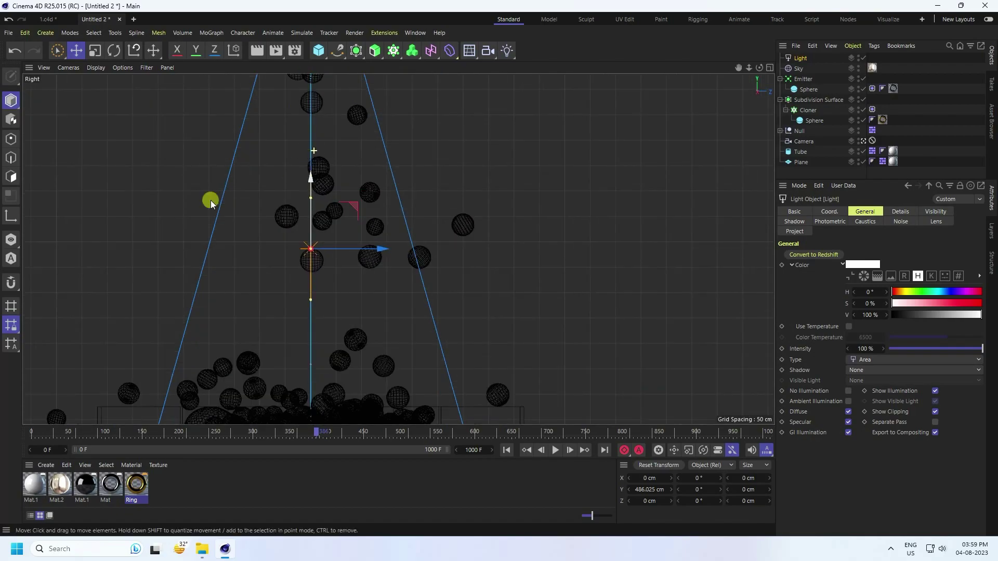
pyautogui.click(113, 50)
pyautogui.moveTo(336, 214); pyautogui.dragTo(337, 272)
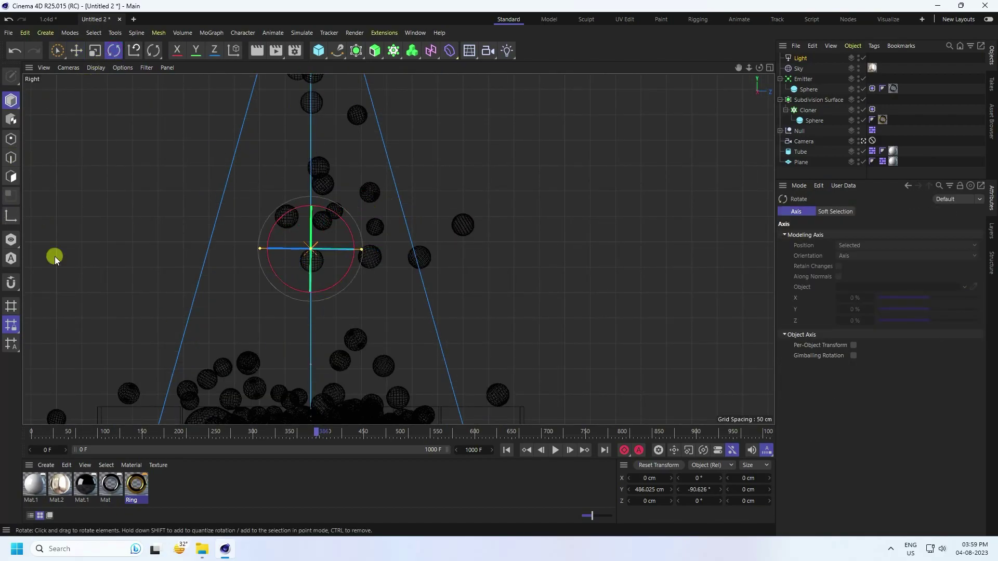
pyautogui.click(76, 50)
pyautogui.click(272, 245)
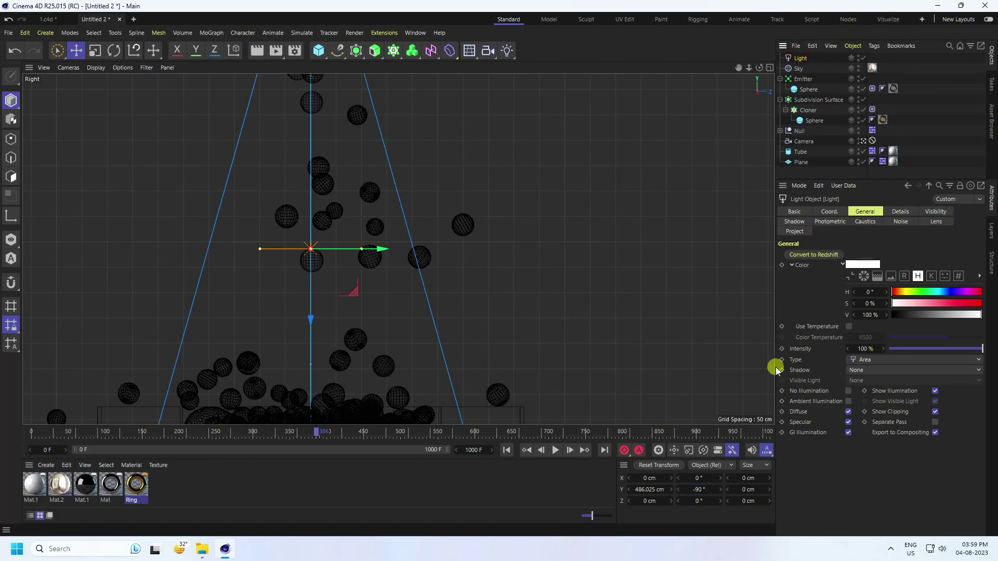
# Set the area light's intensity to 70% and play the simulation in the perspective view to about frame 407
pyautogui.doubleClick(863, 348)
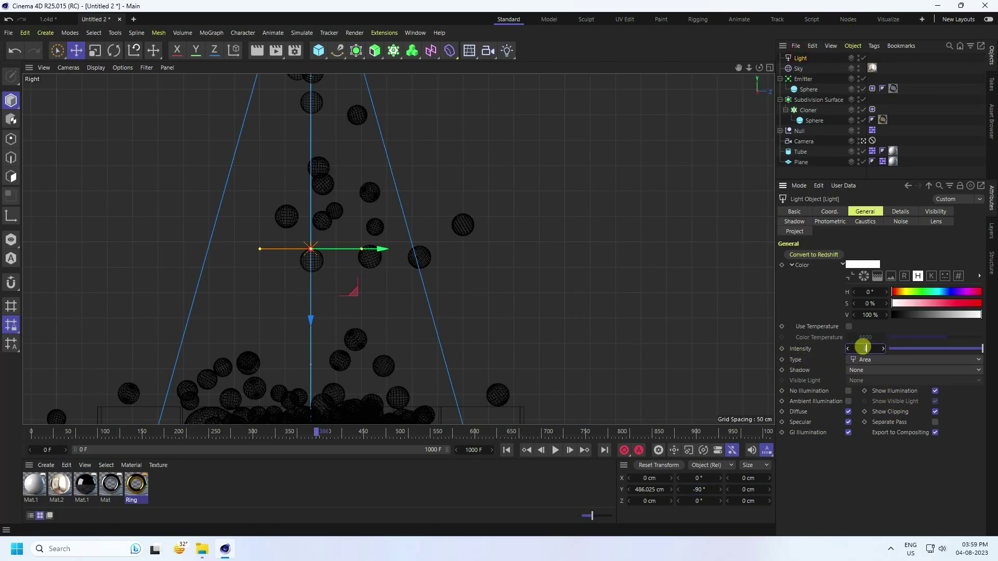
pyautogui.middleClick(361, 270)
pyautogui.middleClick(267, 185)
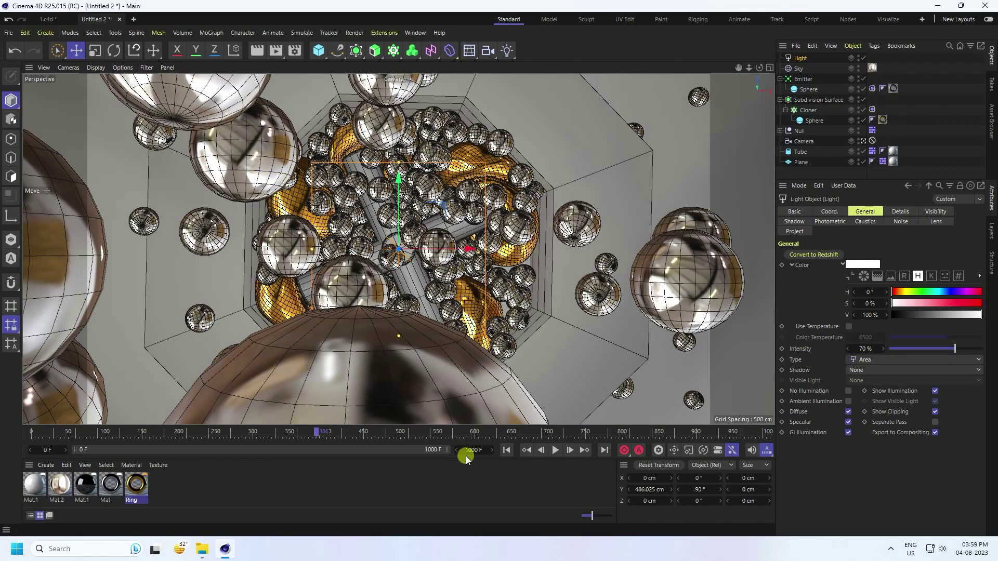
pyautogui.click(555, 450)
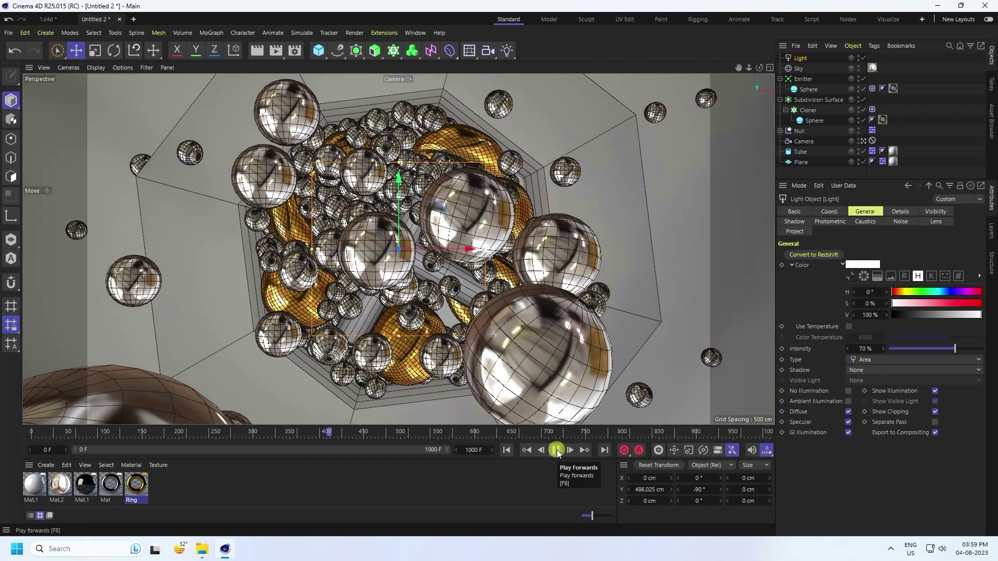
pyautogui.click(556, 450)
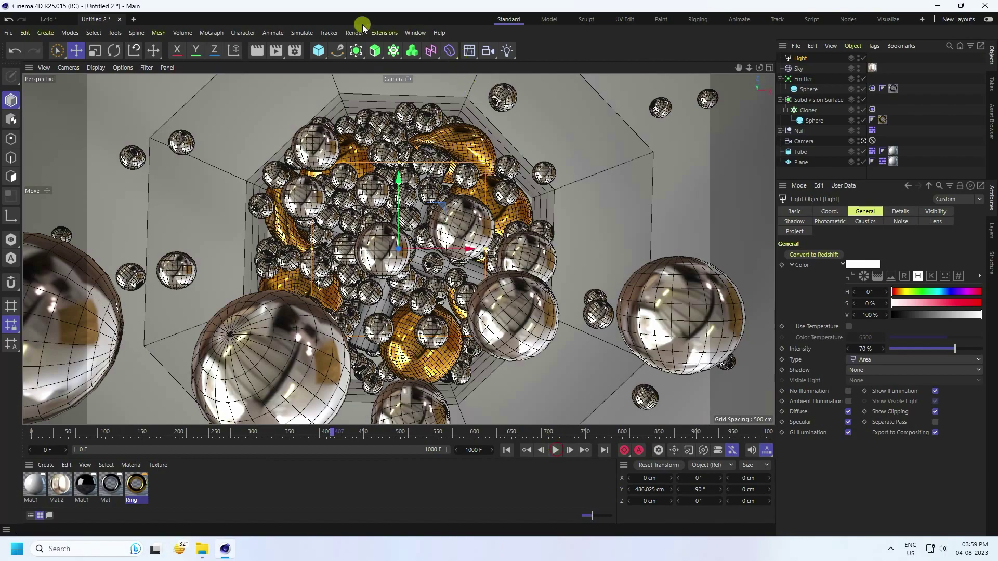
# Add the Ambient Occlusion and Global Illumination effects to the render settings
pyautogui.click(296, 56)
pyautogui.click(322, 229)
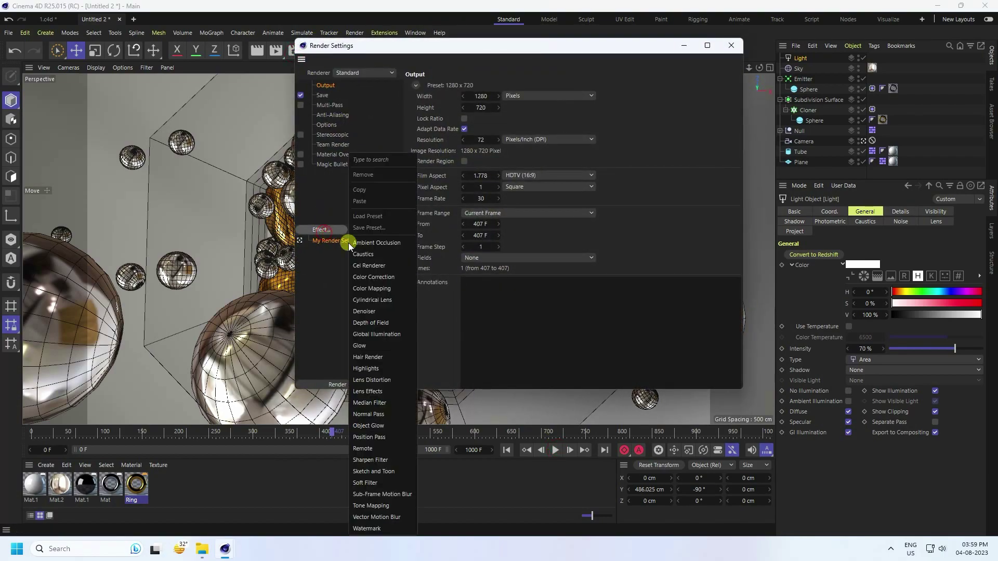
pyautogui.click(364, 243)
pyautogui.click(325, 229)
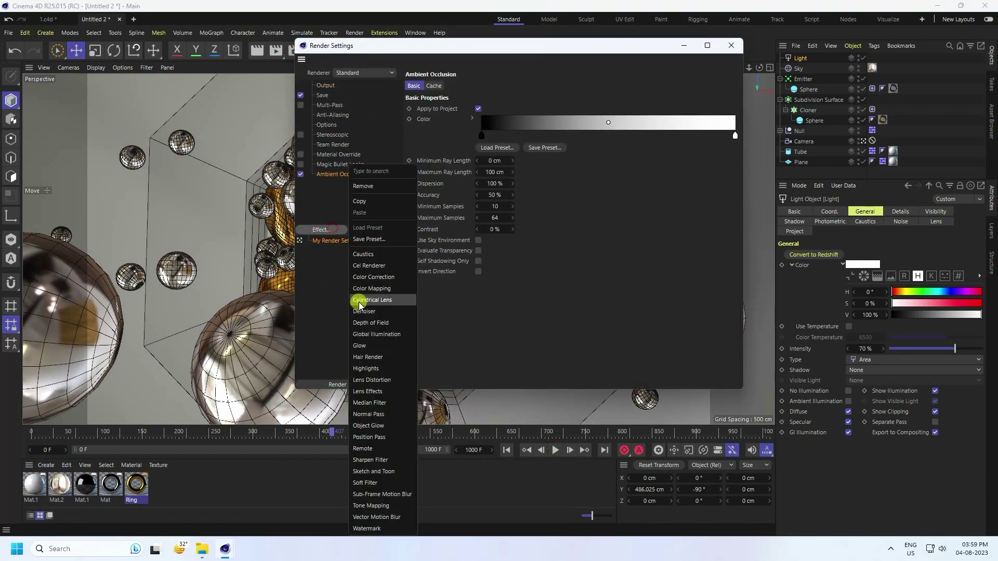
pyautogui.click(364, 335)
# Set the render's anti-aliasing to Best with a maximum level of 2x2
pyautogui.click(329, 116)
pyautogui.click(519, 83)
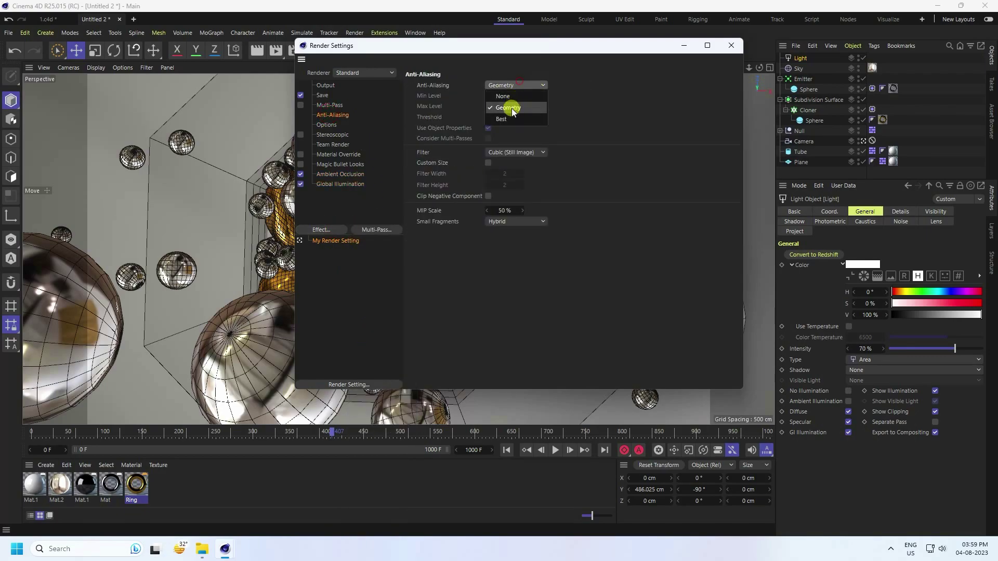
pyautogui.click(510, 115)
pyautogui.click(513, 106)
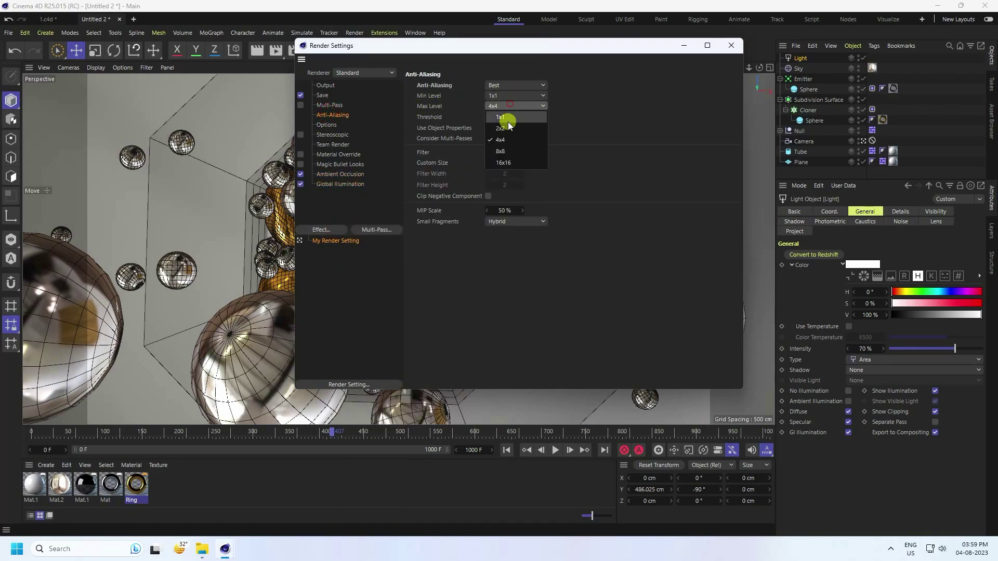
pyautogui.click(507, 128)
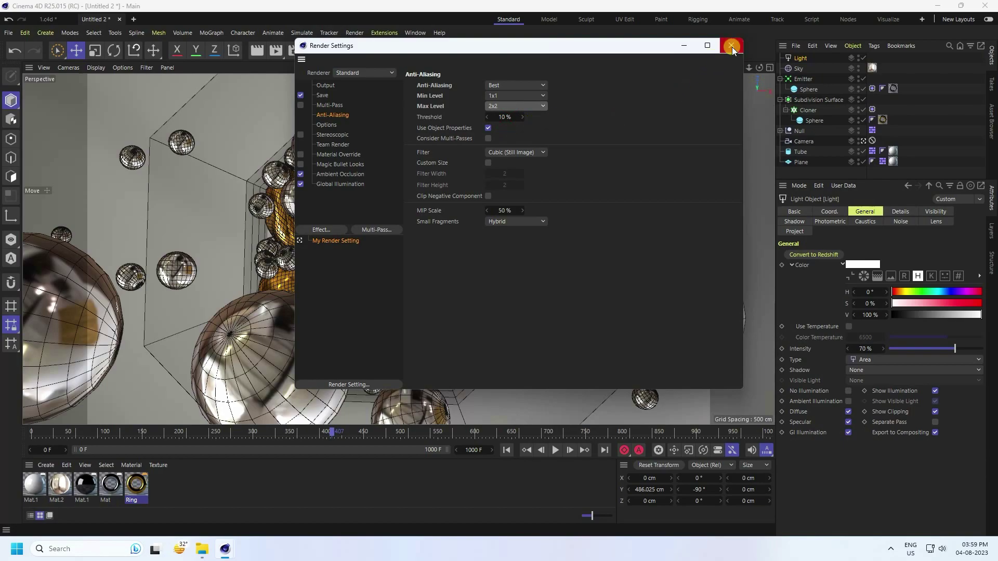
# Set the render to save under the file name 1 in a new folder on the Desktop
pyautogui.click(322, 96)
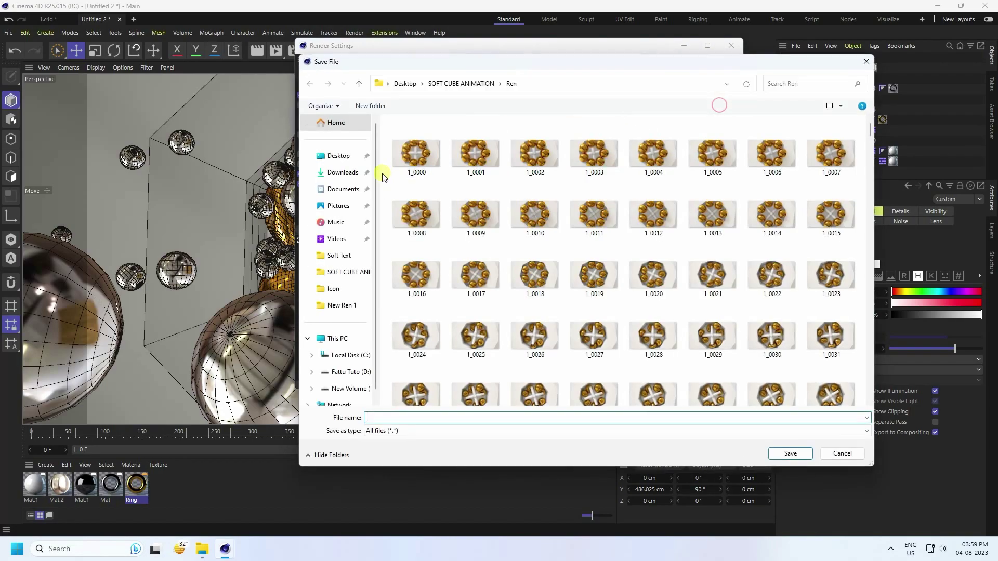
pyautogui.click(338, 155)
pyautogui.rightClick(542, 260)
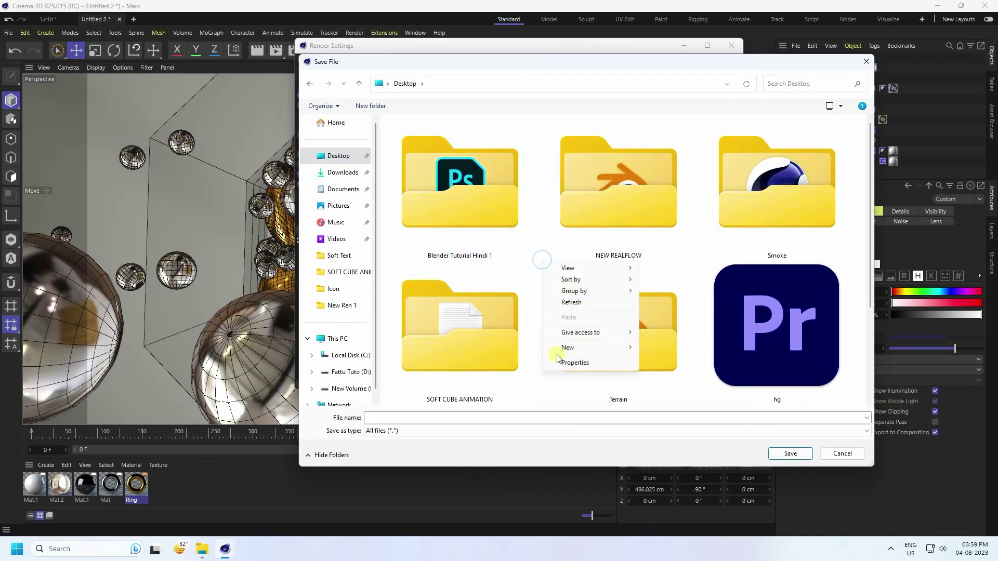
pyautogui.moveTo(569, 347)
pyautogui.click(665, 349)
pyautogui.doubleClick(621, 345)
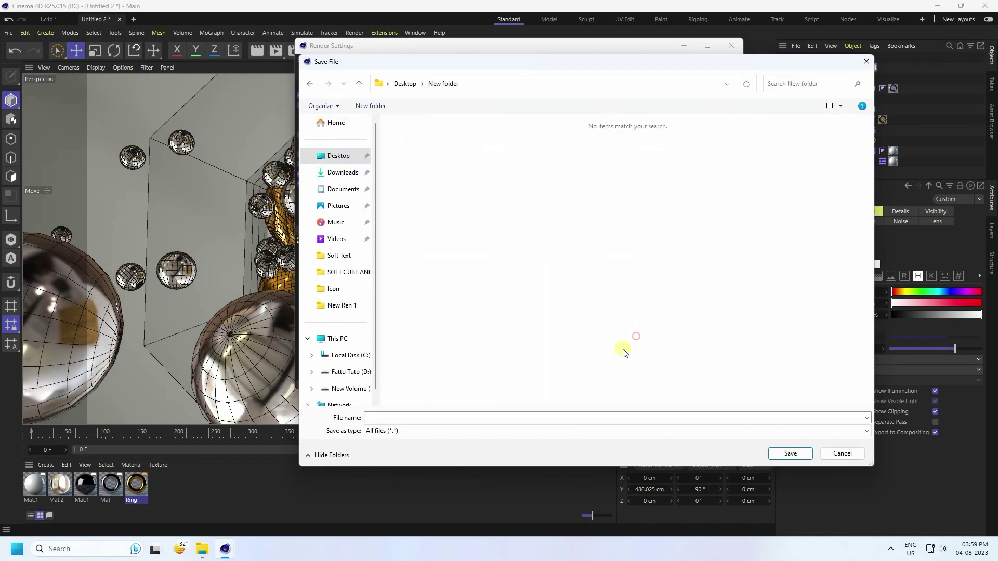
pyautogui.click(575, 421)
pyautogui.write('1')
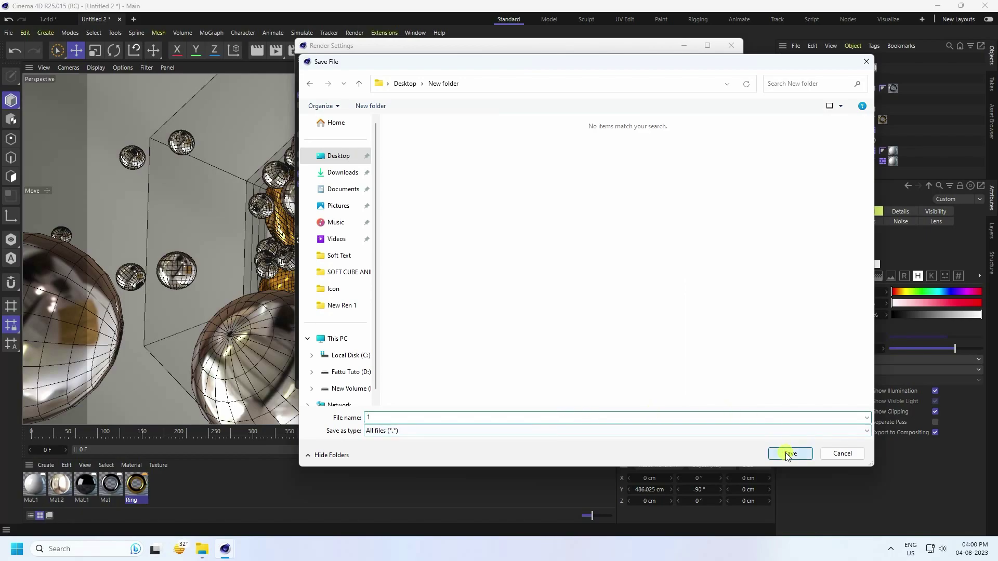
pyautogui.click(790, 454)
# Apply the HDTV 1080 29.97 output preset and set the render's frame range to All Frames
pyautogui.click(328, 86)
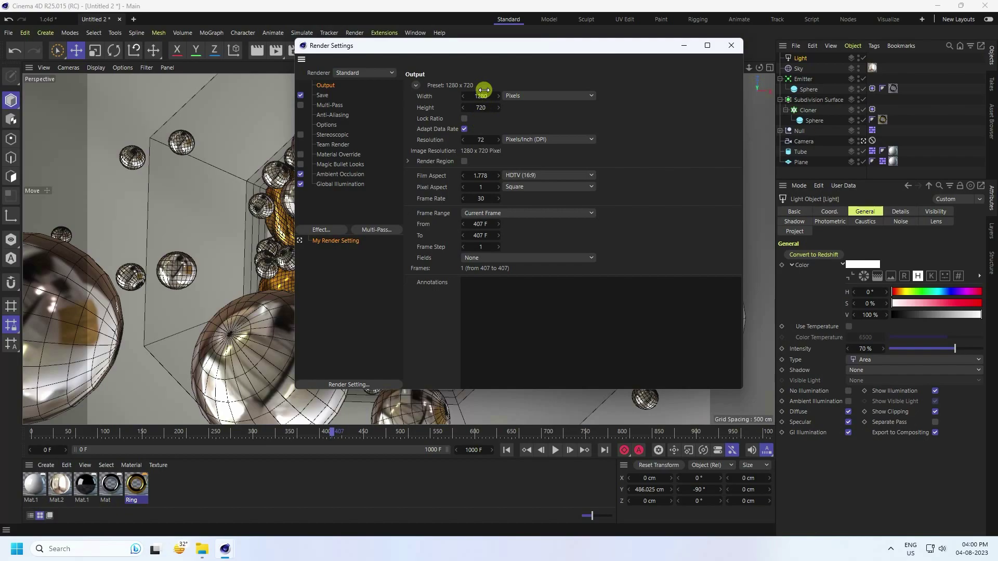
pyautogui.click(427, 85)
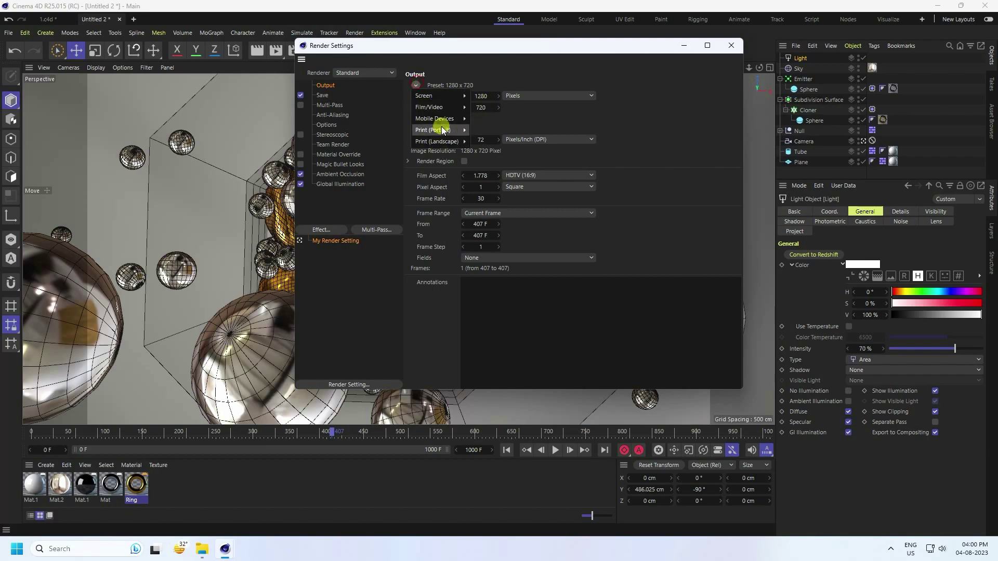
pyautogui.moveTo(431, 117)
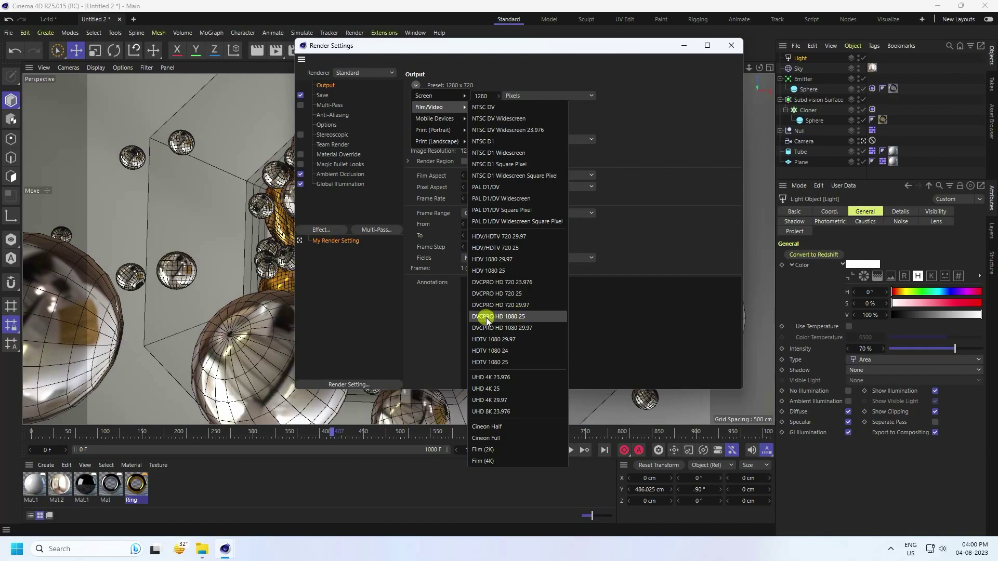
pyautogui.click(506, 340)
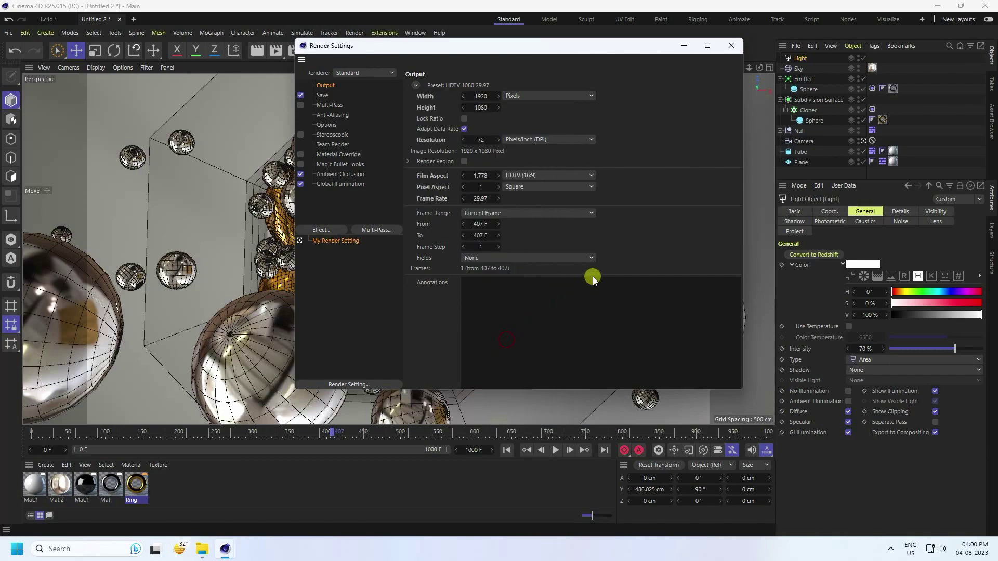
pyautogui.click(485, 217)
pyautogui.click(496, 247)
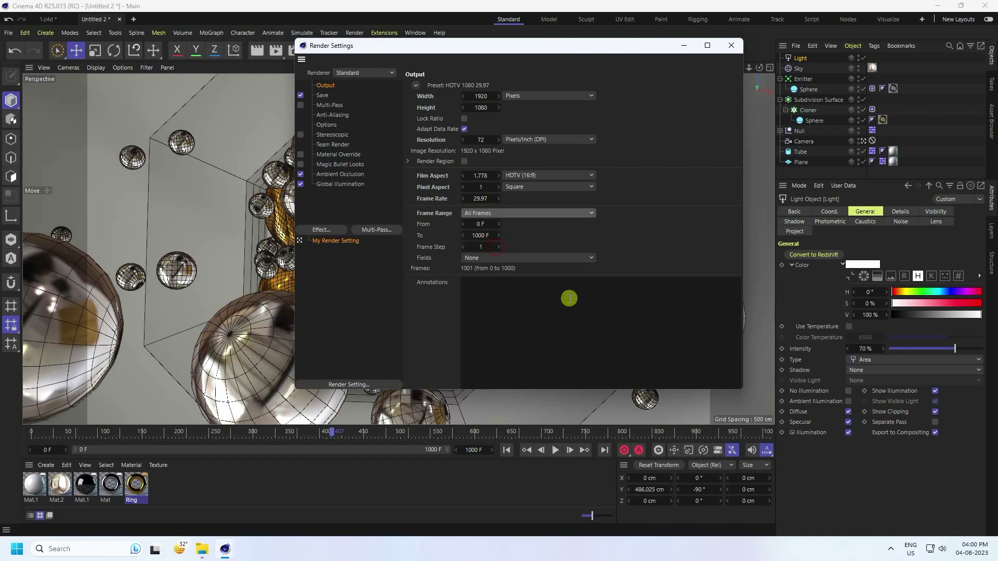
pyautogui.click(732, 46)
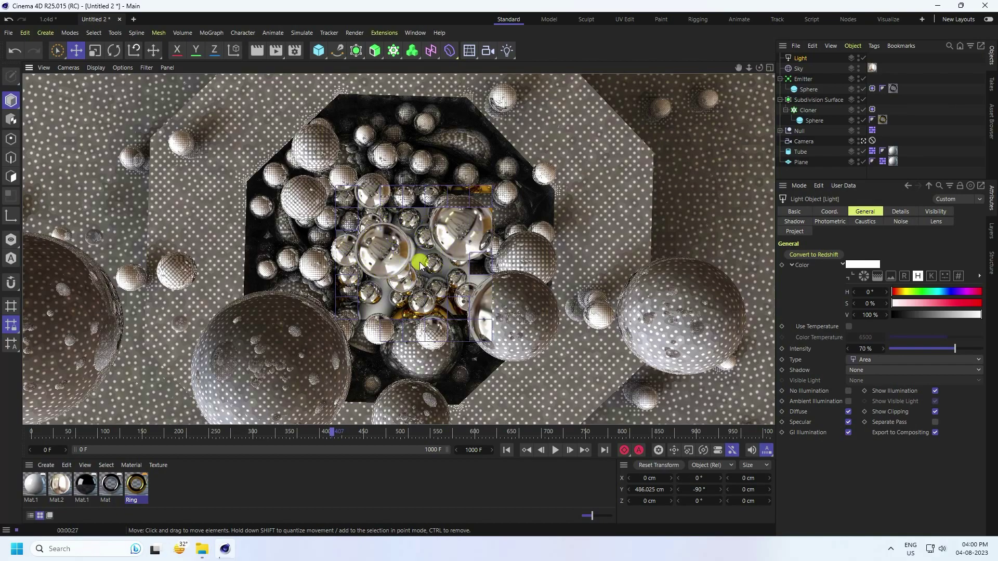
# Set the Global Illumination irradiance cache's record density to Low
pyautogui.click(295, 51)
pyautogui.click(324, 183)
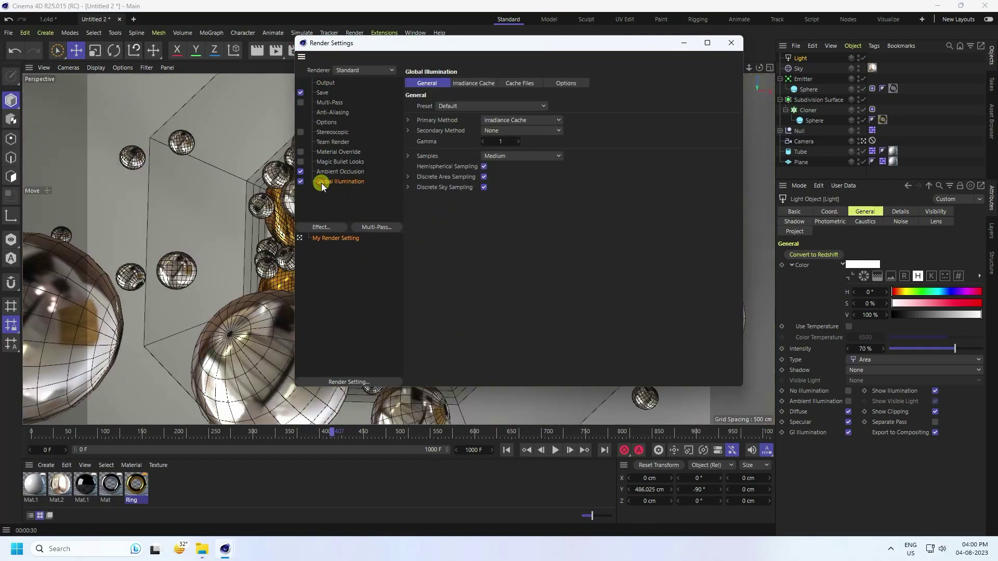
pyautogui.click(461, 84)
pyautogui.click(476, 106)
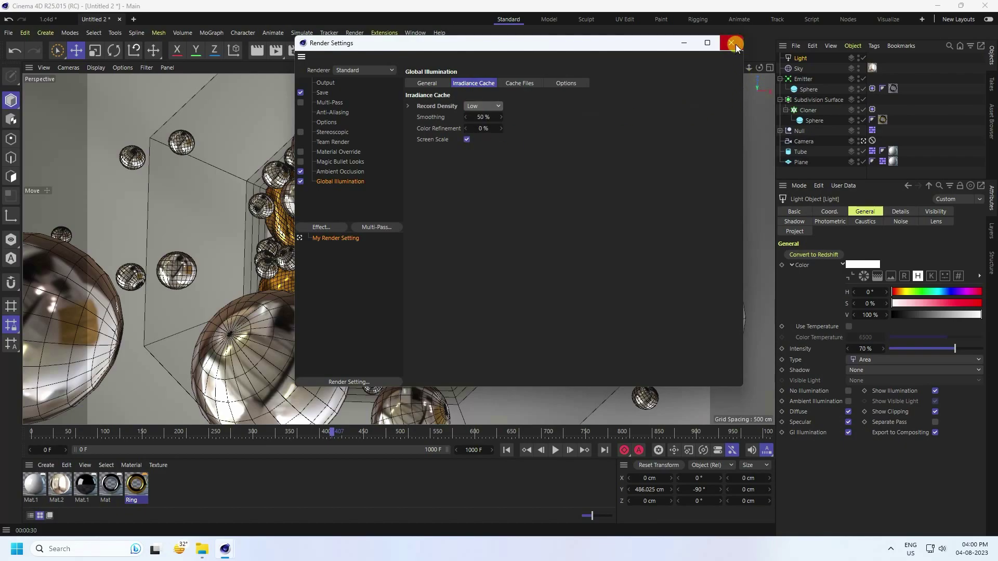
pyautogui.click(733, 44)
# Play the cached simulation from the first frame
pyautogui.click(509, 450)
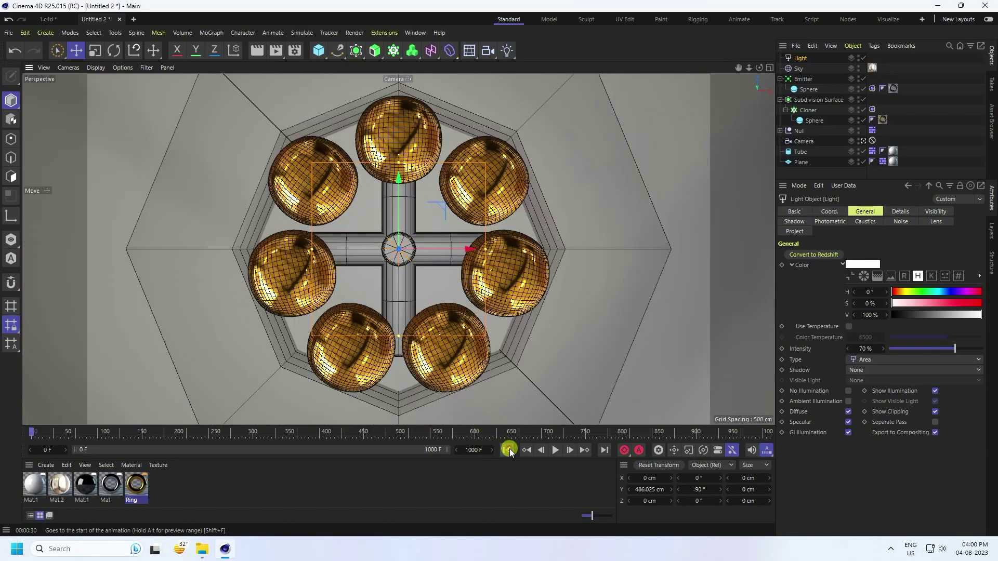
pyautogui.click(555, 450)
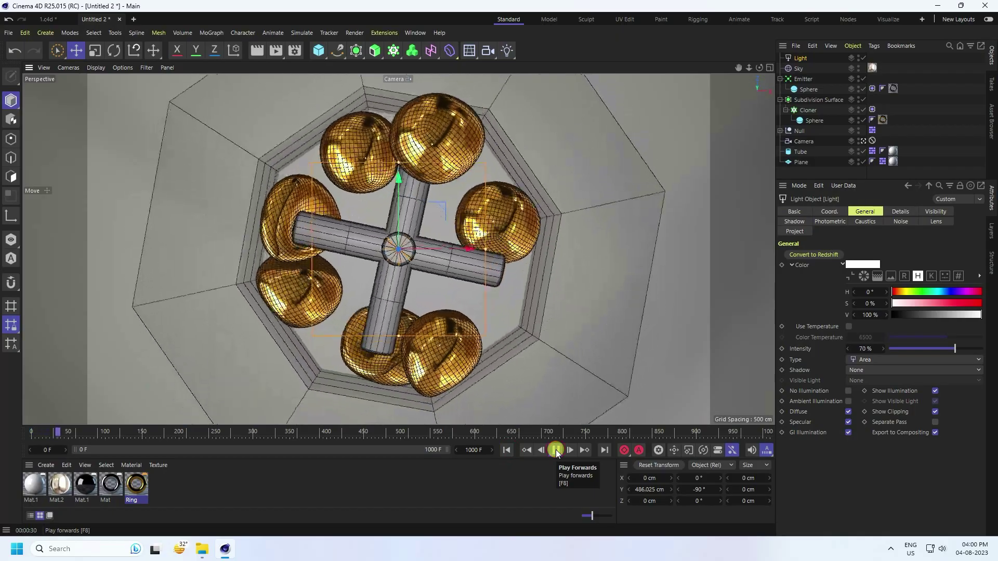